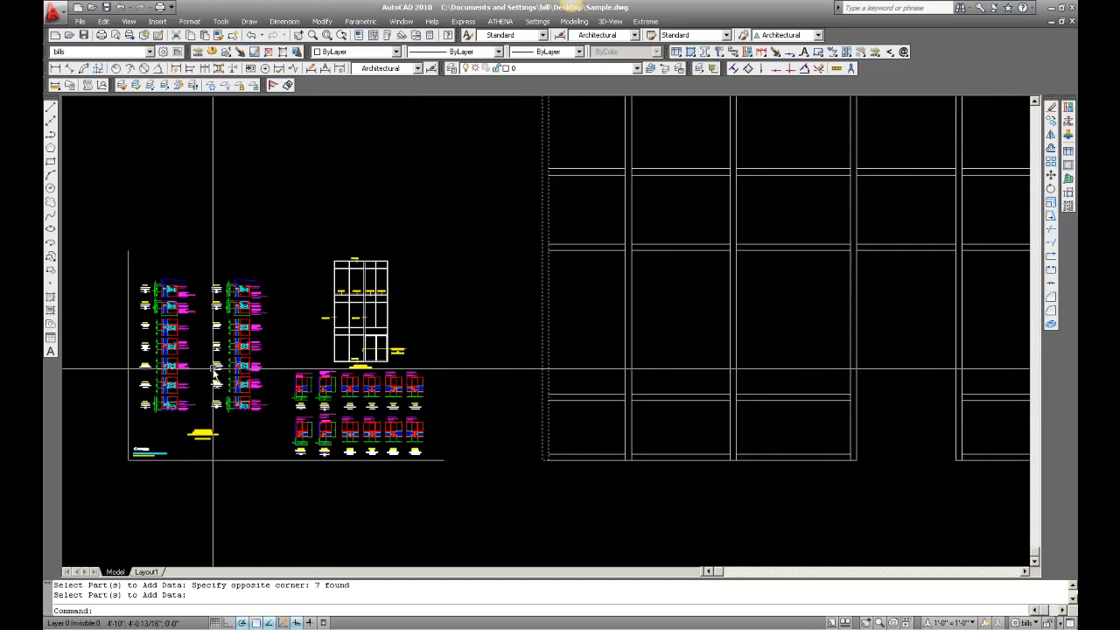
- Examine the small sample elevation and its detail drawings, along with the two large elevations beside them
scroll(214, 374, up, 2)
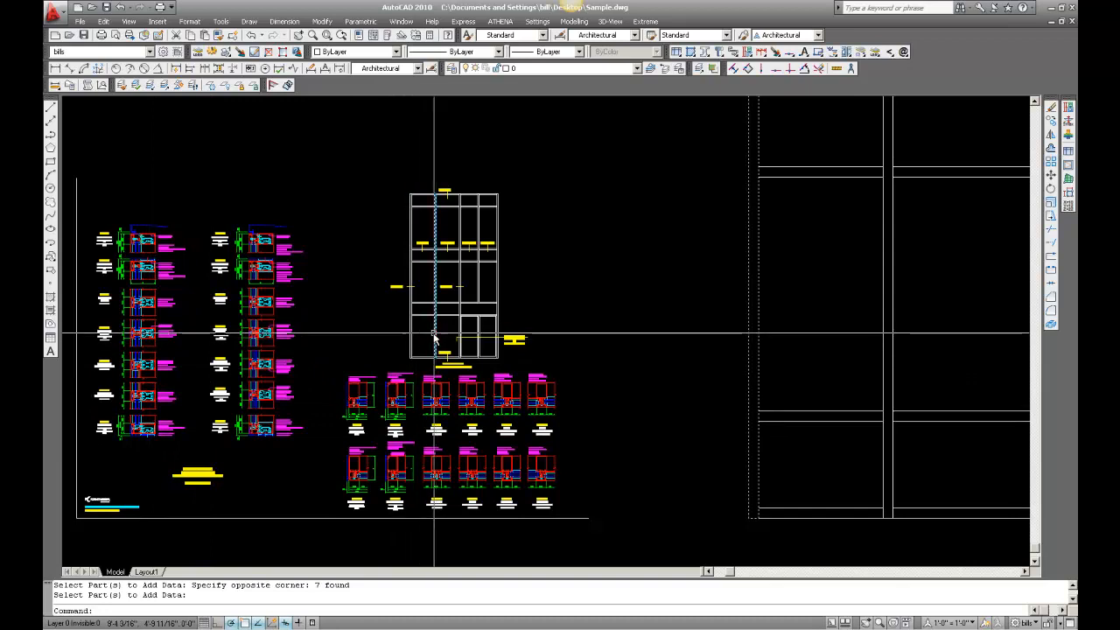
scroll(308, 340, down, 3)
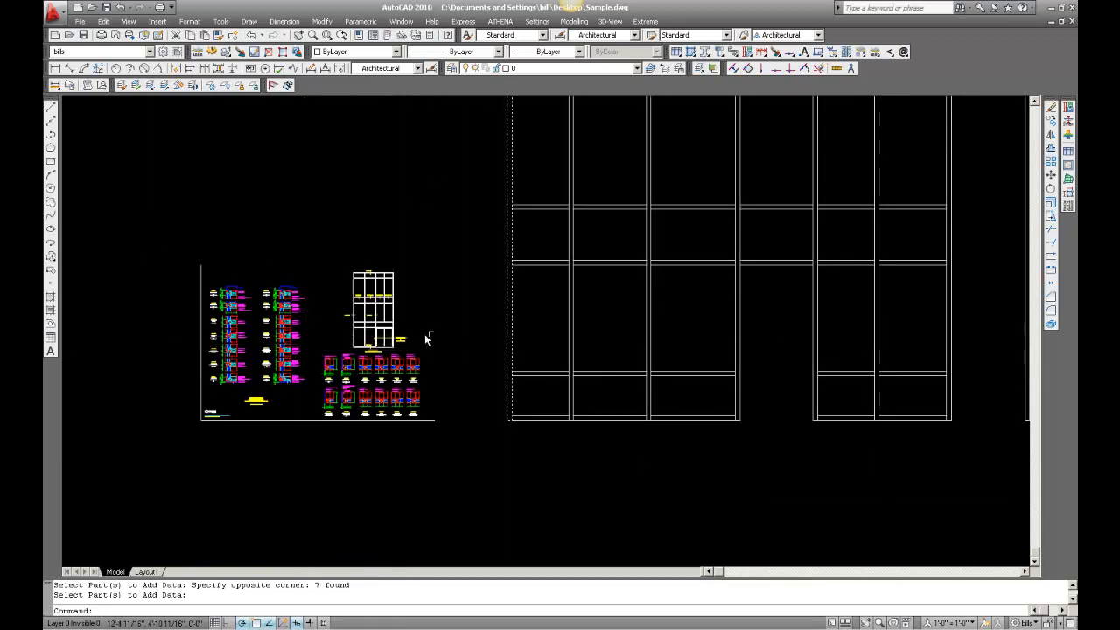
scroll(382, 324, up, 4)
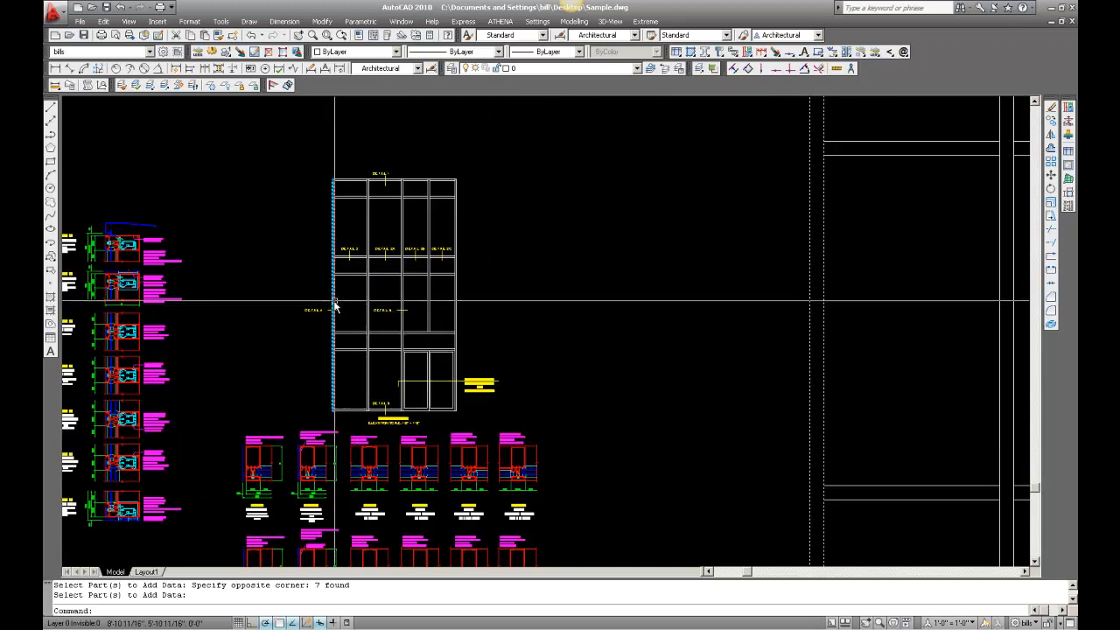
scroll(220, 318, down, 4)
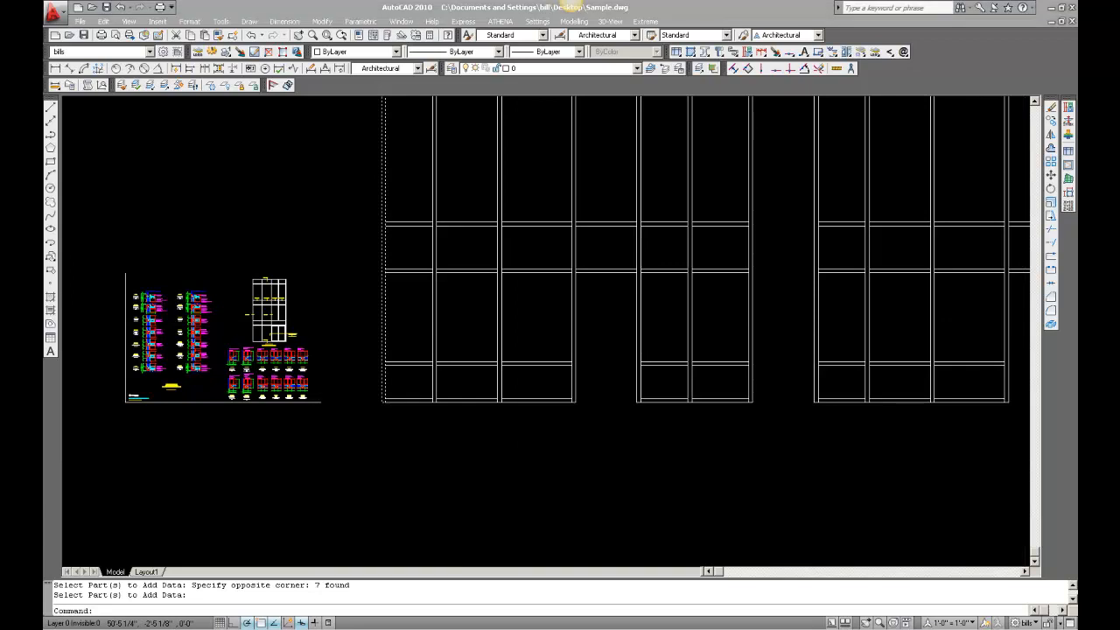
scroll(466, 453, down, 3)
scroll(467, 452, down, 1)
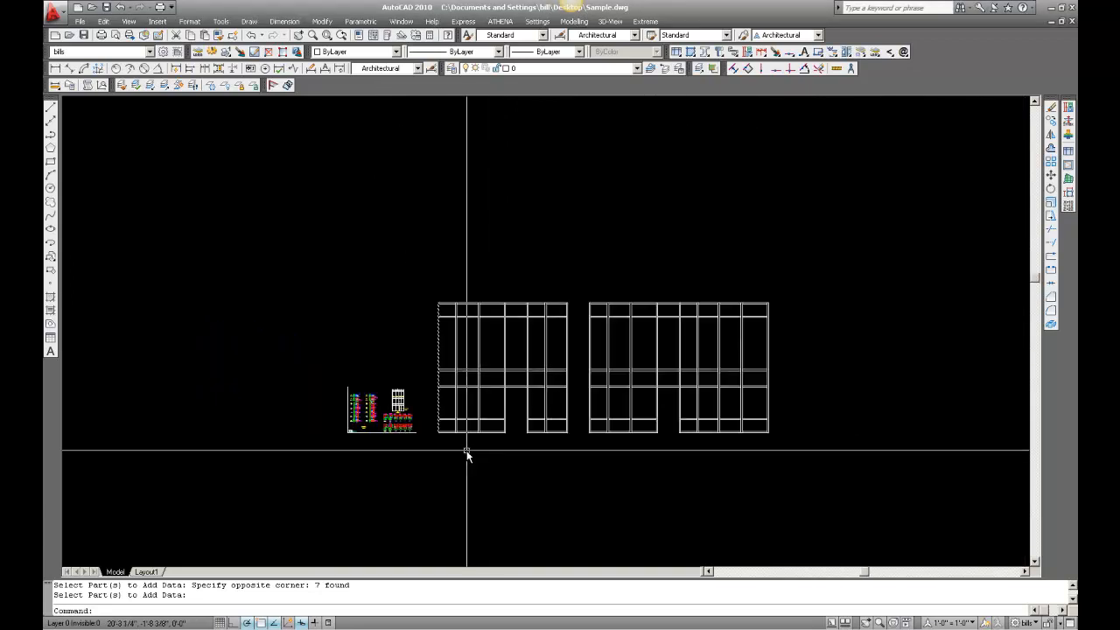
- Assign elevation data to the first large elevation: name E1, project phase 2, building 1, wall location West, floor level 1, thus required 4
click(645, 23)
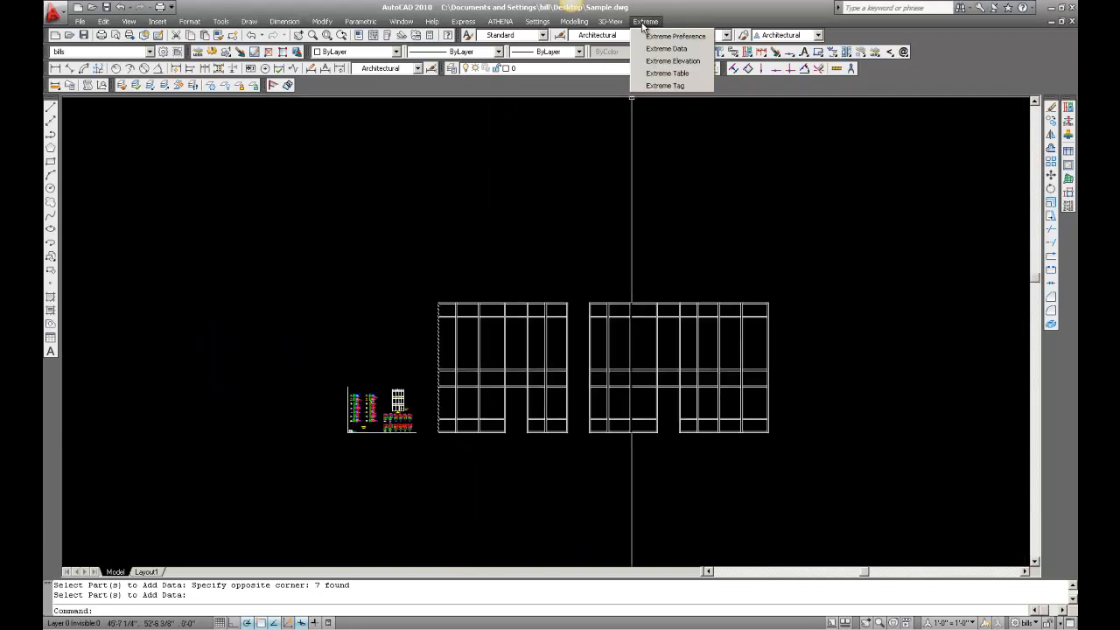
click(671, 62)
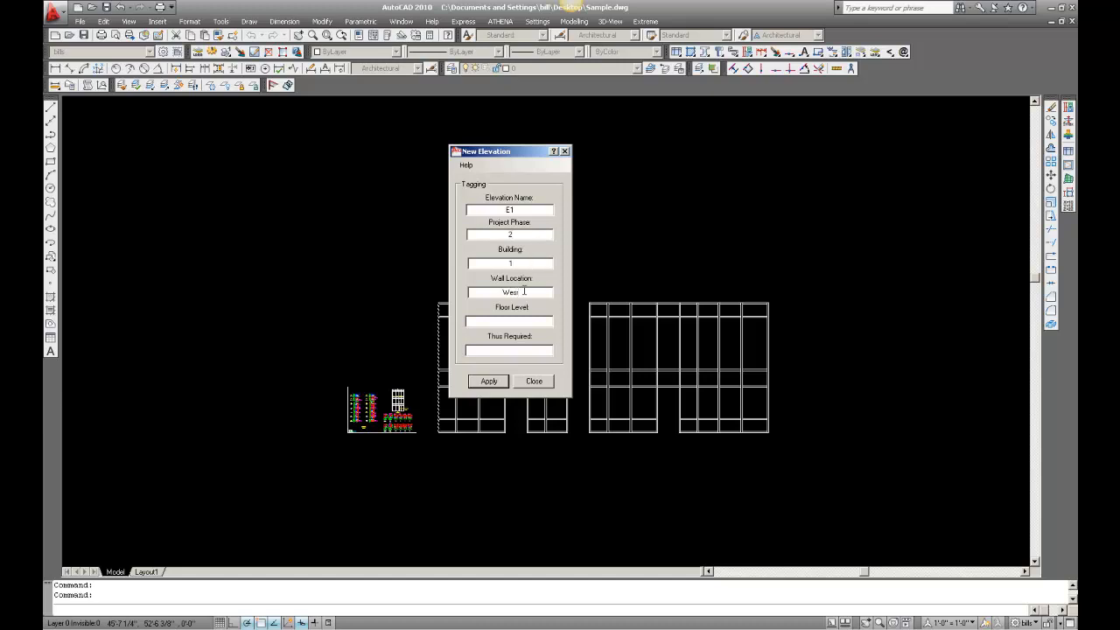
click(533, 321)
click(489, 382)
click(429, 288)
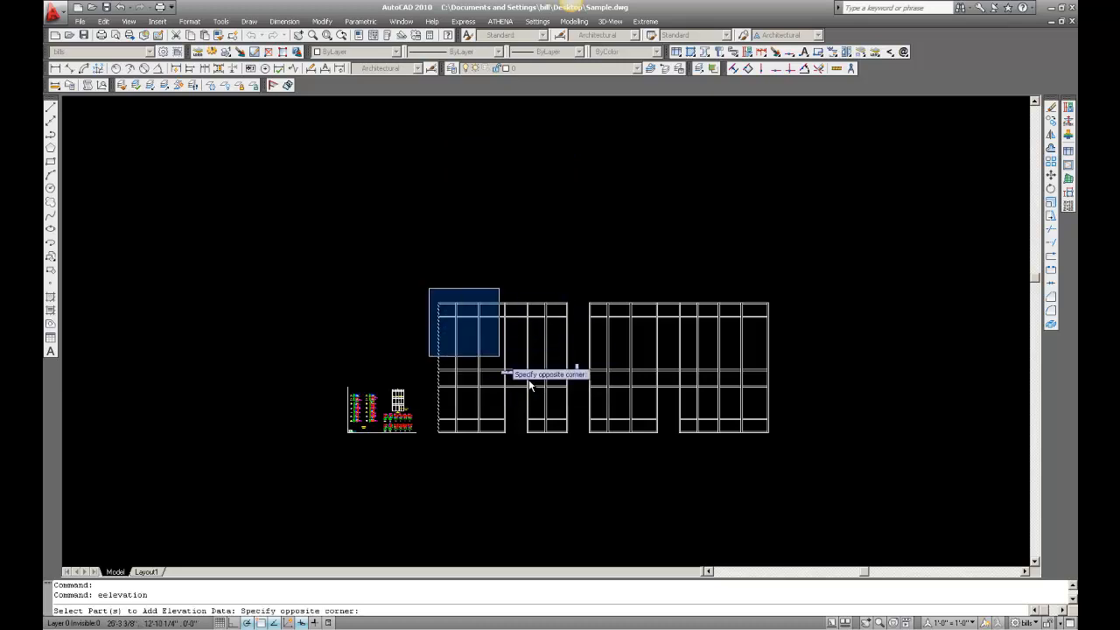
click(582, 449)
key(Return)
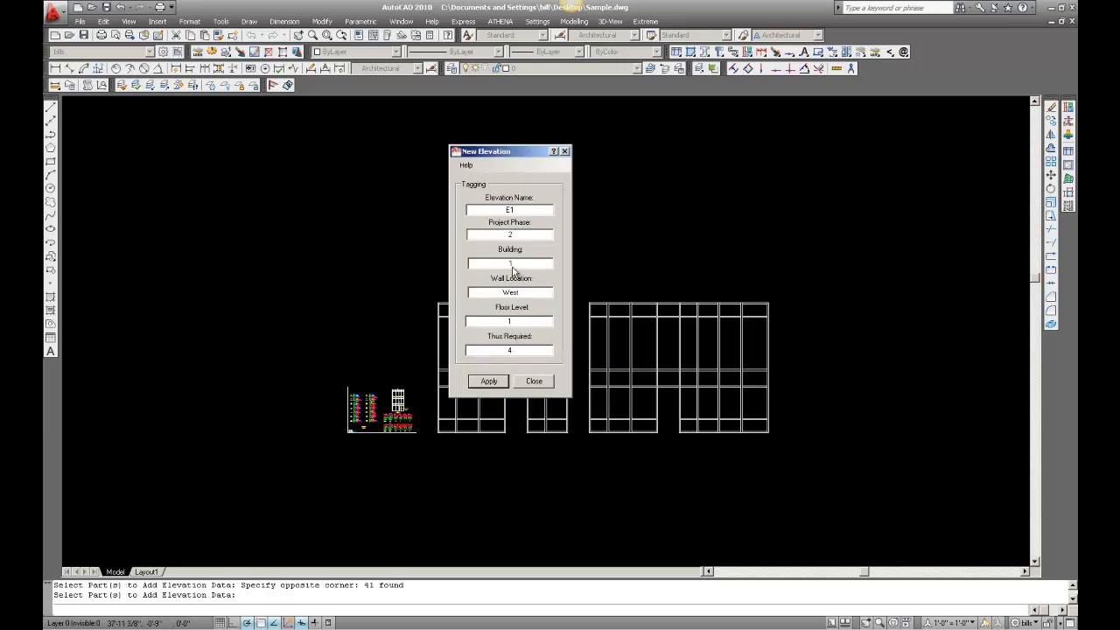
click(534, 382)
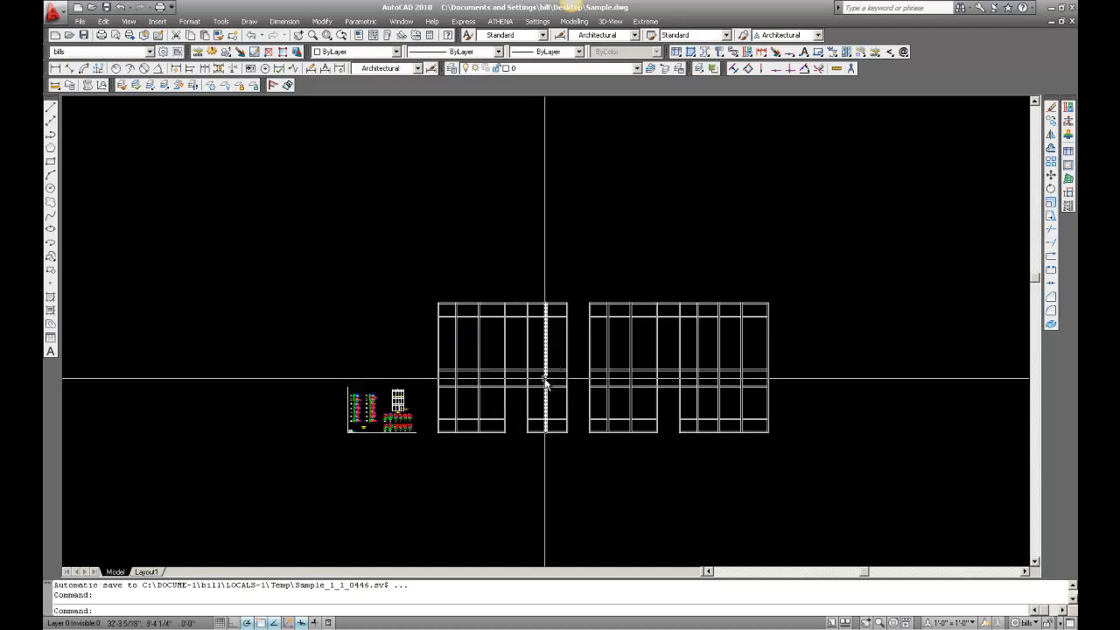
- Assign elevation data to the second large elevation: name E2, project phase 2, building 1, wall location North, floor level 1, thus required 2
key(Return)
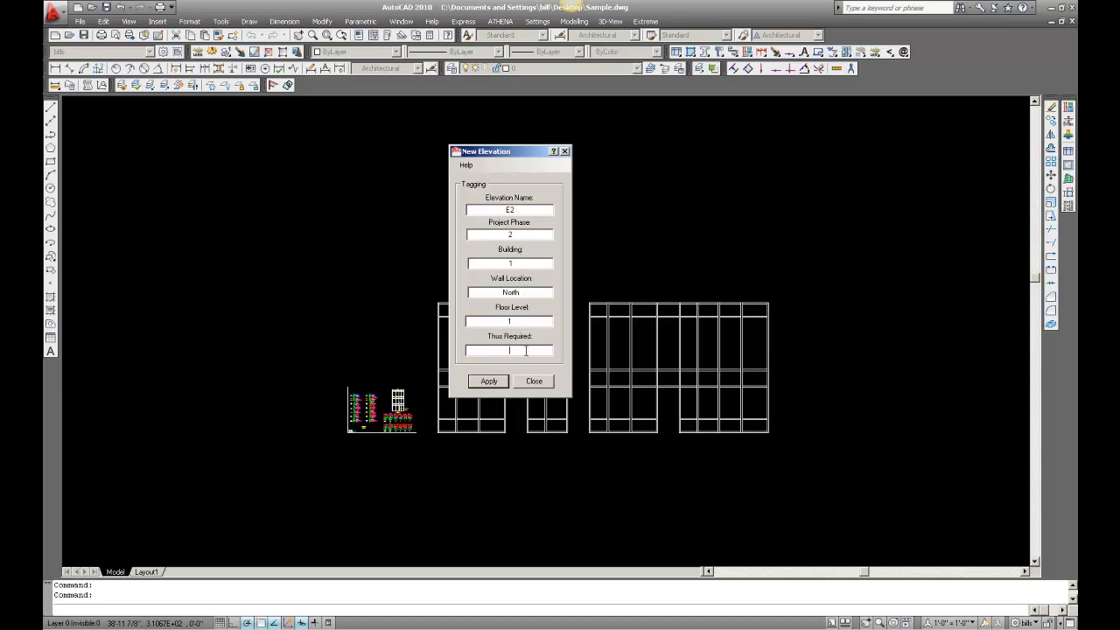
click(489, 381)
click(579, 294)
click(860, 484)
key(Return)
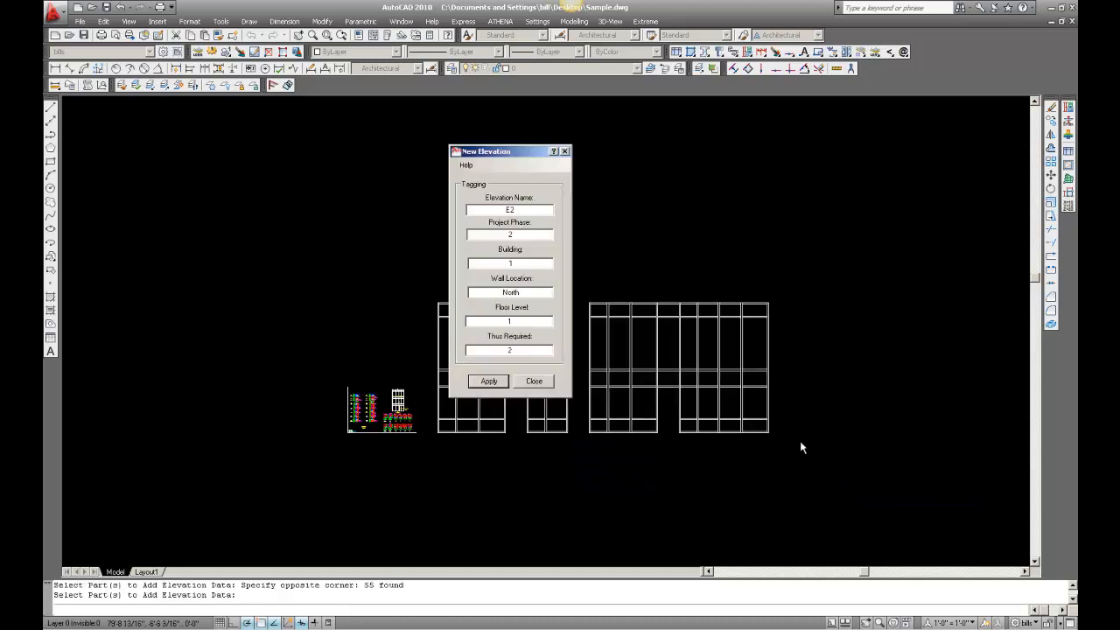
click(534, 380)
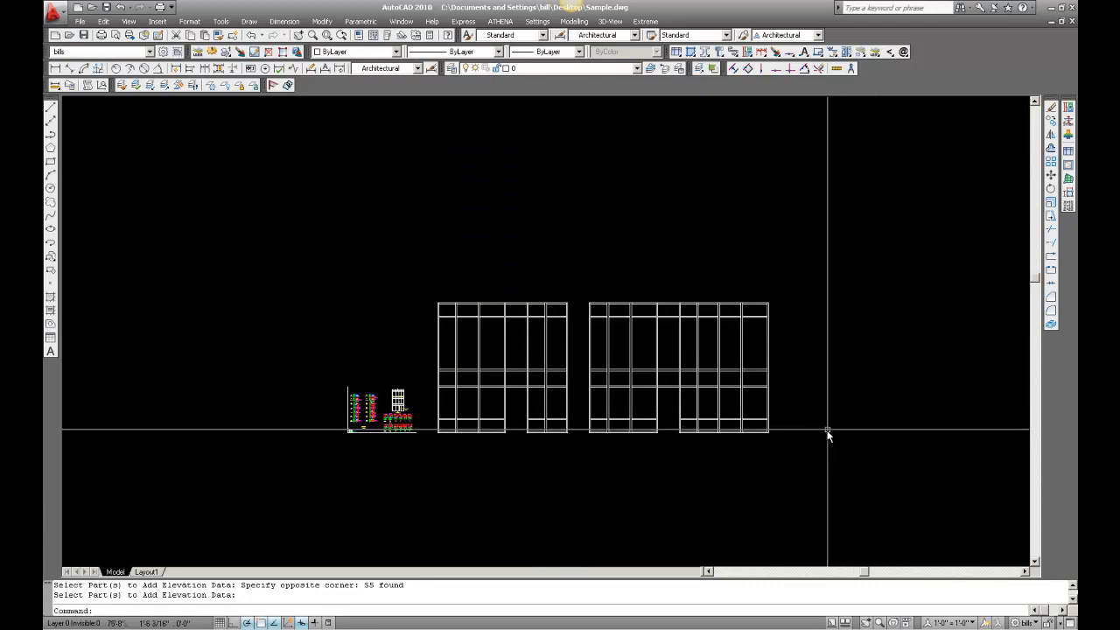
- Set up Extreme Data tag placement with Assembly Tag and Part Tag shown, restricted to selected elevations
scroll(820, 430, up, 2)
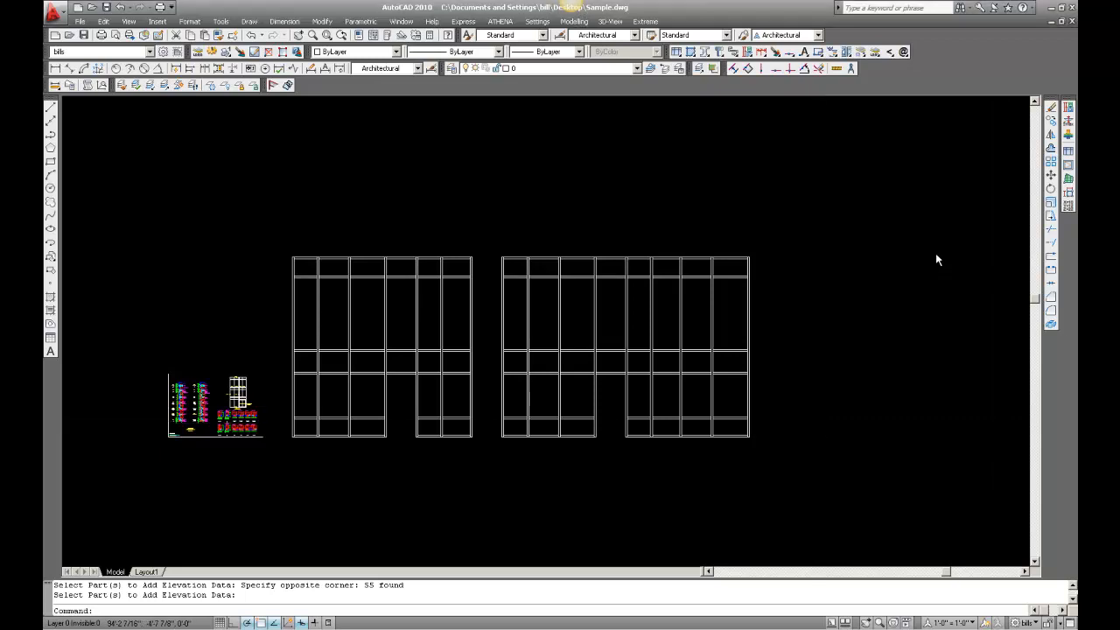
click(646, 21)
click(658, 48)
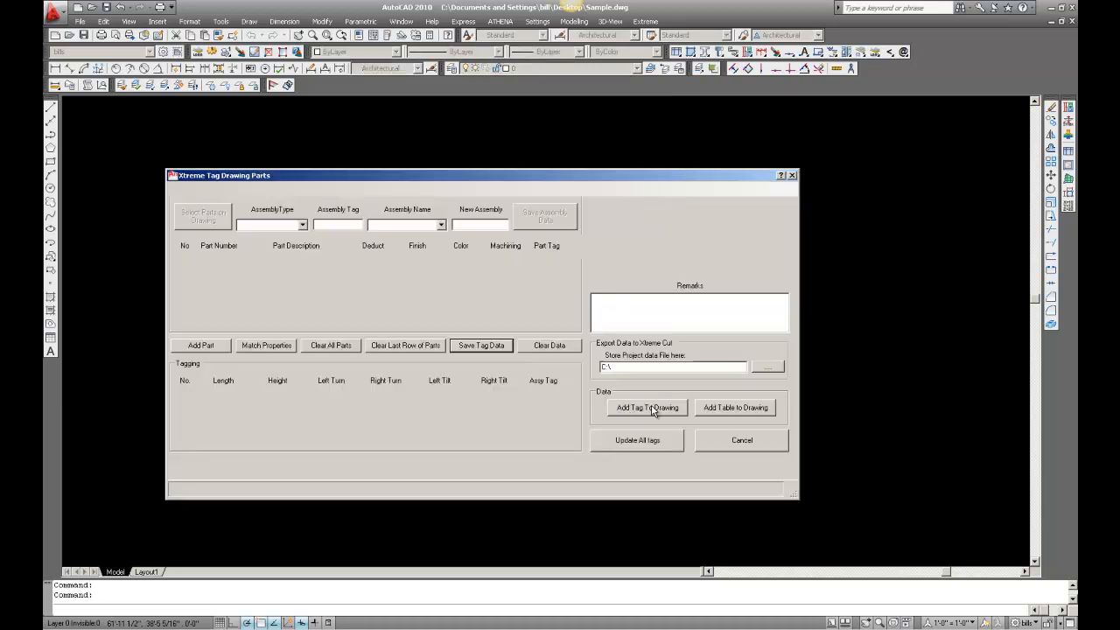
click(653, 411)
click(306, 278)
click(305, 293)
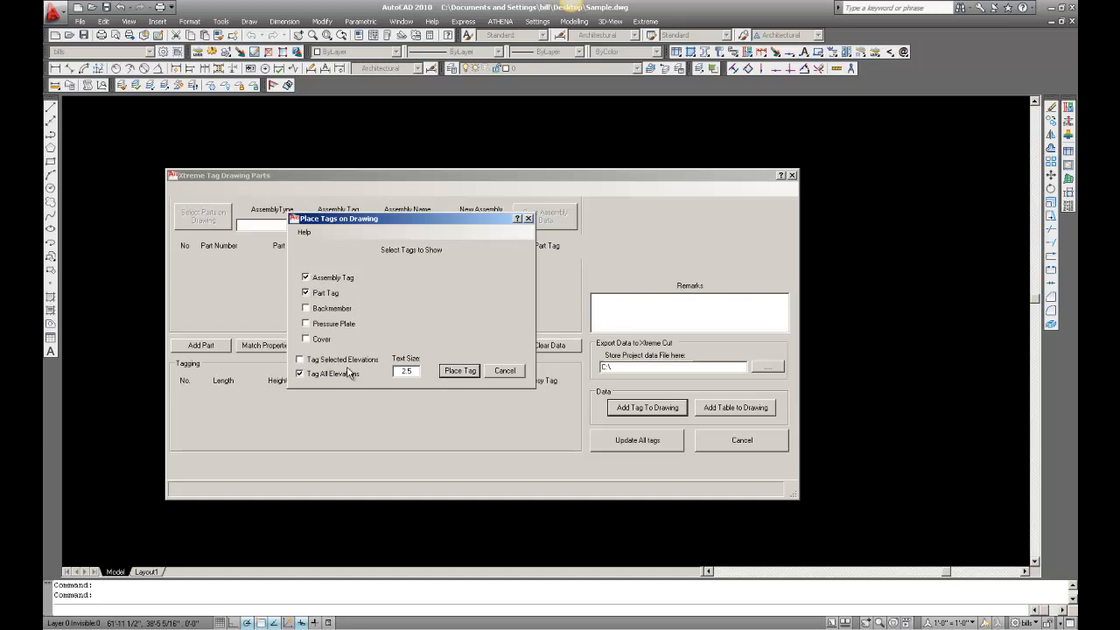
click(300, 360)
drag(414, 372, 393, 372)
- Place the assembly and part tags on all parts of elevation E1 and inspect them up close
click(460, 371)
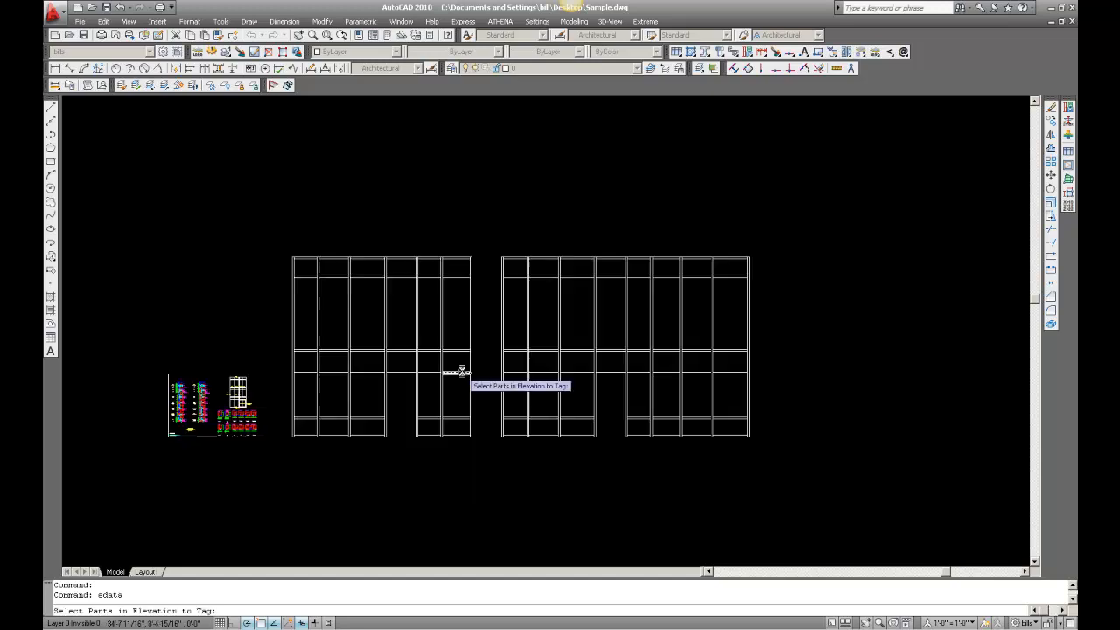
click(284, 234)
click(479, 456)
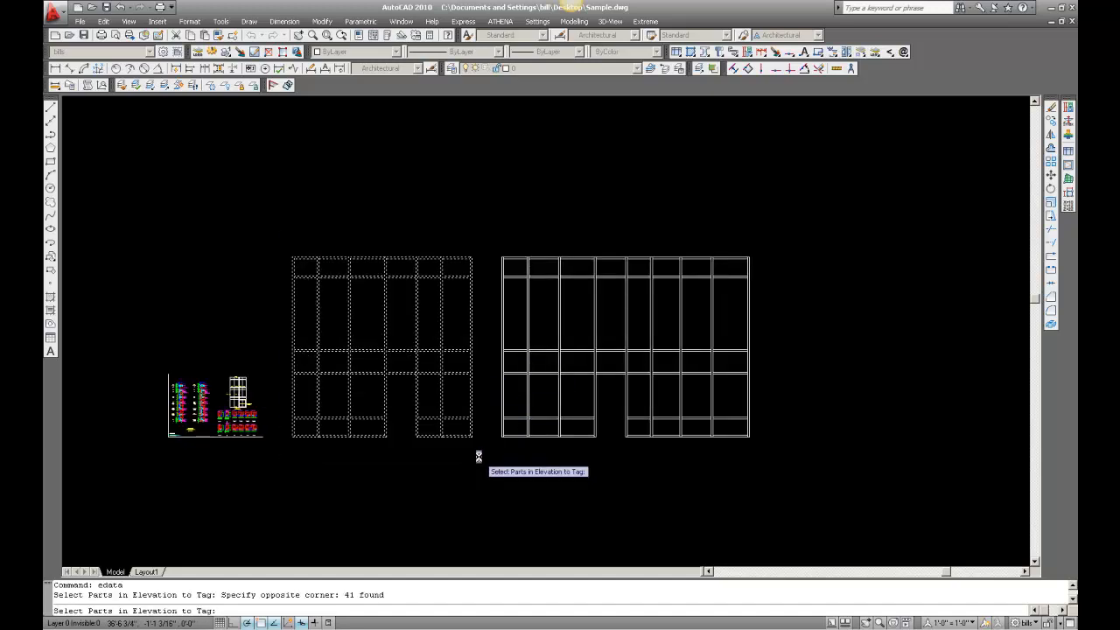
key(Return)
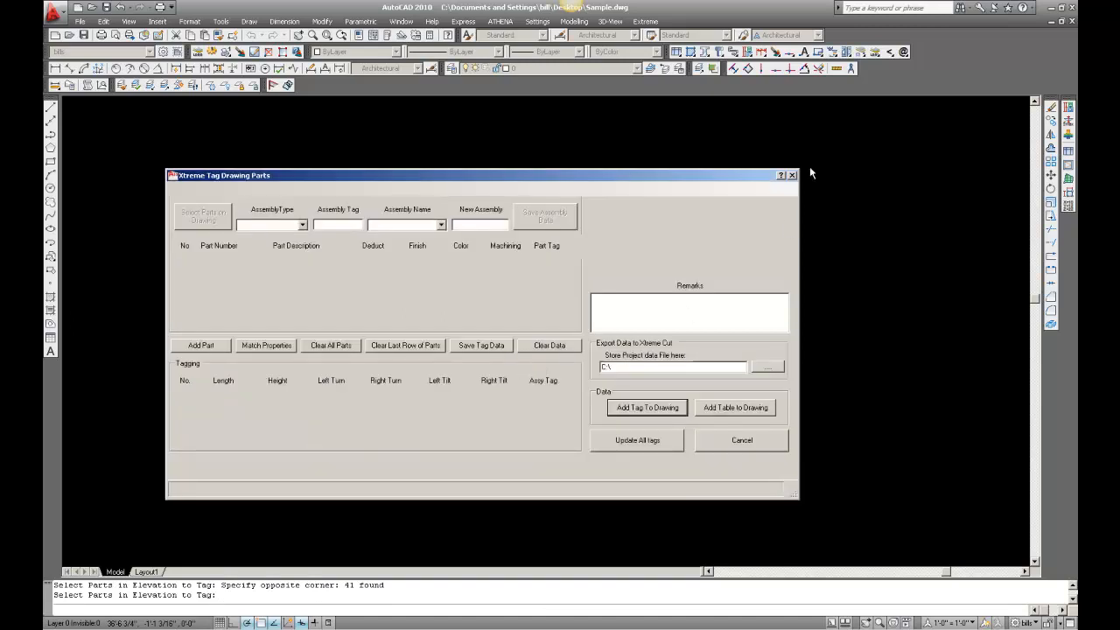
click(793, 175)
scroll(381, 384, up, 3)
scroll(382, 397, up, 4)
scroll(560, 490, up, 3)
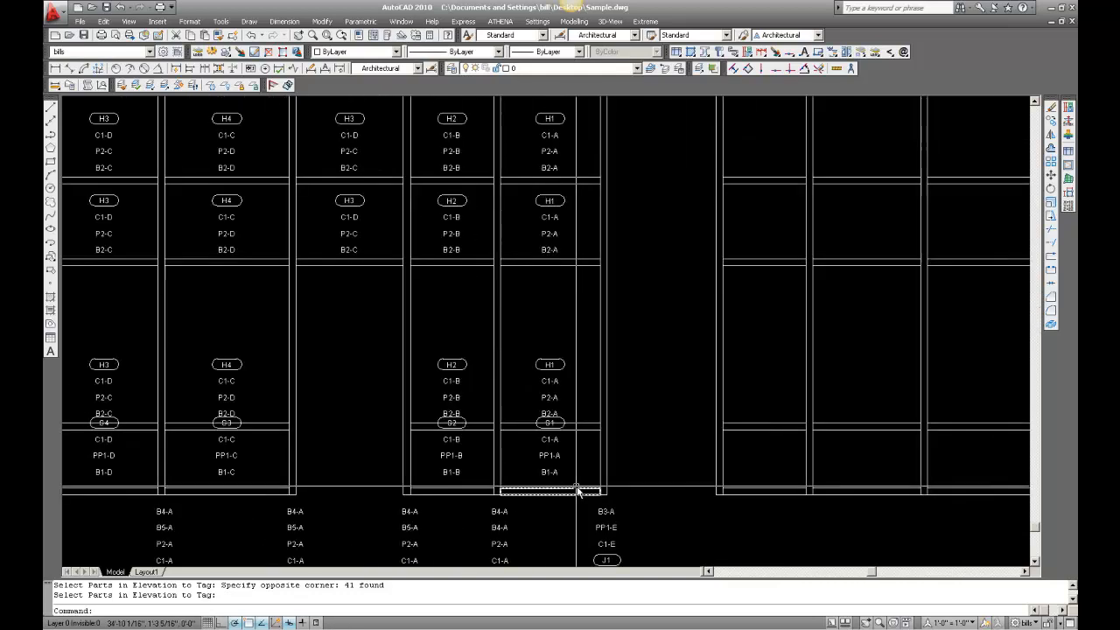
scroll(576, 492, up, 2)
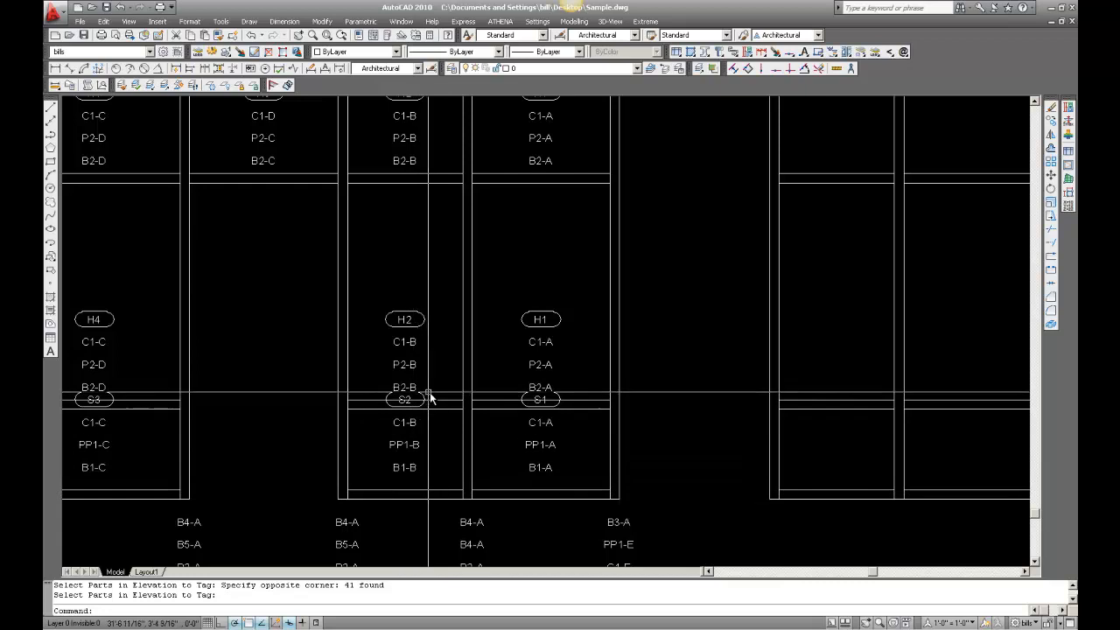
- Set up another tag placement with Assembly Tag and Part Tag for selected elevations, using text size 1.5
scroll(451, 367, down, 8)
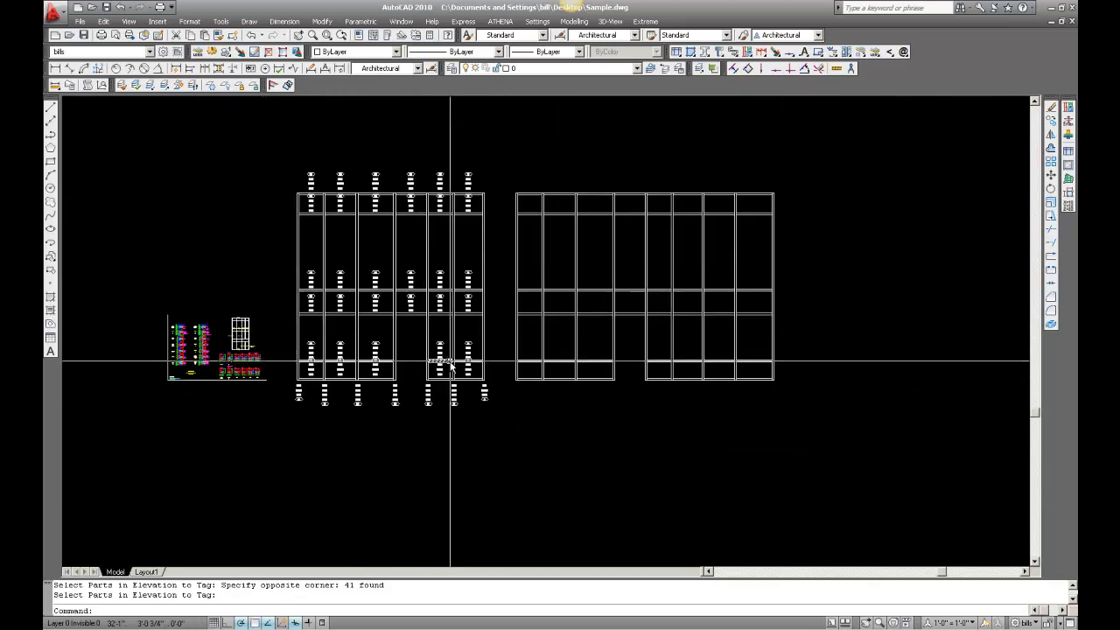
scroll(452, 362, down, 2)
key(Return)
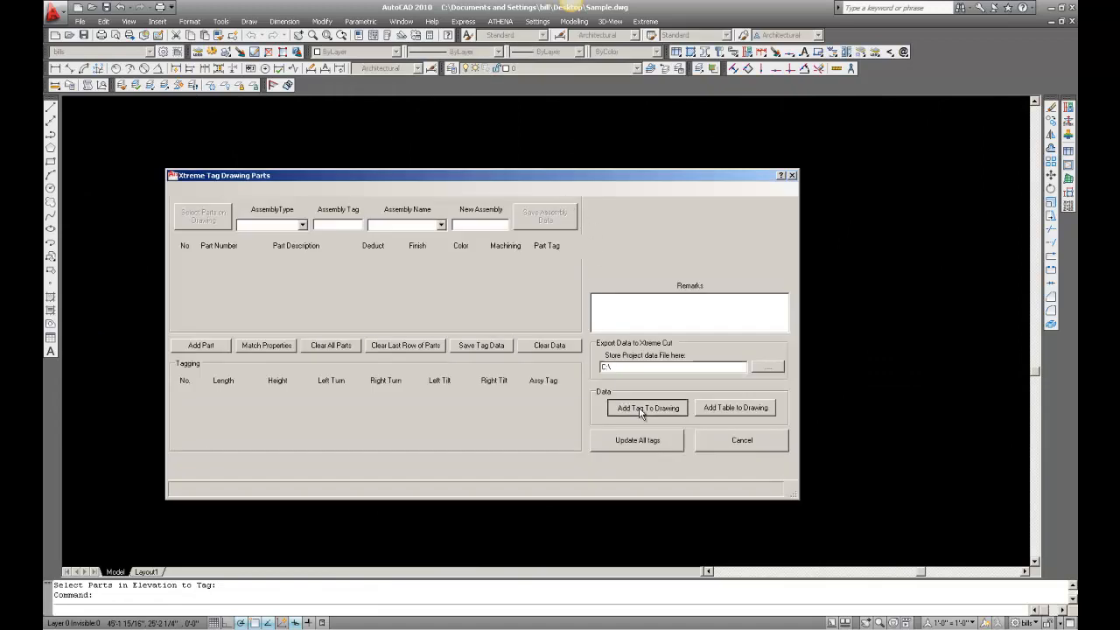
click(642, 411)
click(305, 294)
click(299, 360)
drag(418, 372, 394, 374)
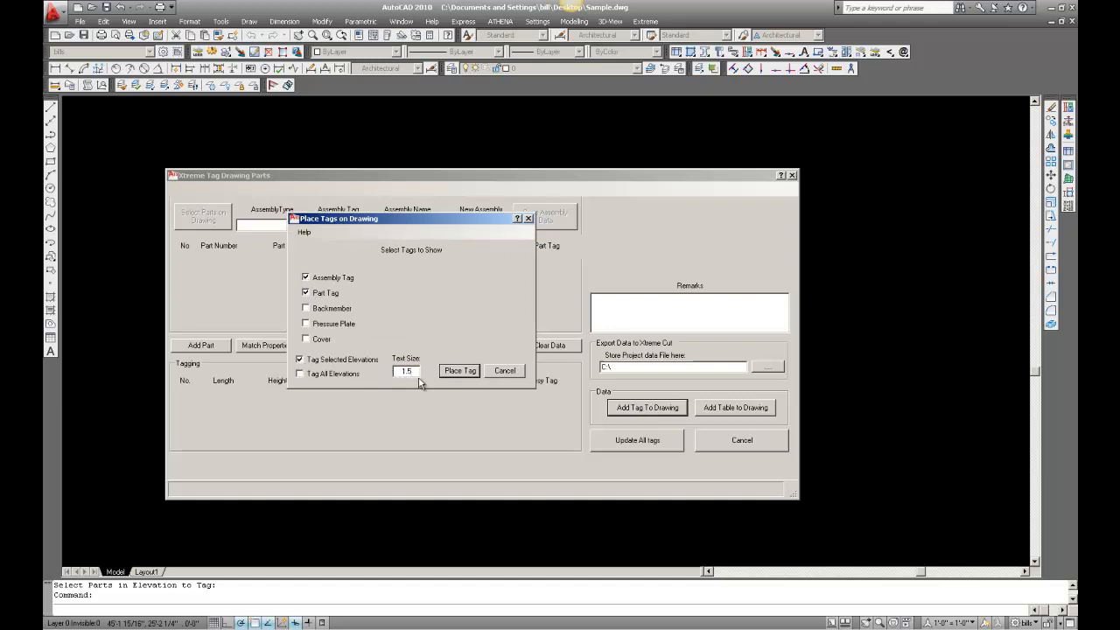
- Place the smaller tags on the parts of elevation E2 and check them along its lower panels
click(459, 370)
click(498, 223)
click(759, 388)
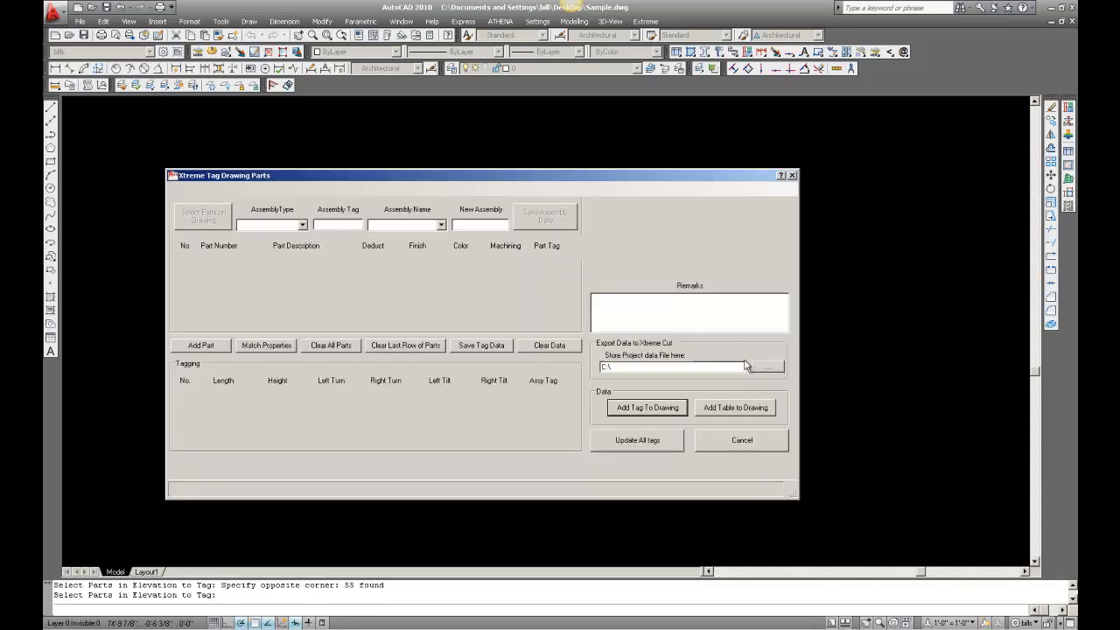
click(793, 176)
scroll(682, 388, up, 4)
scroll(629, 464, up, 3)
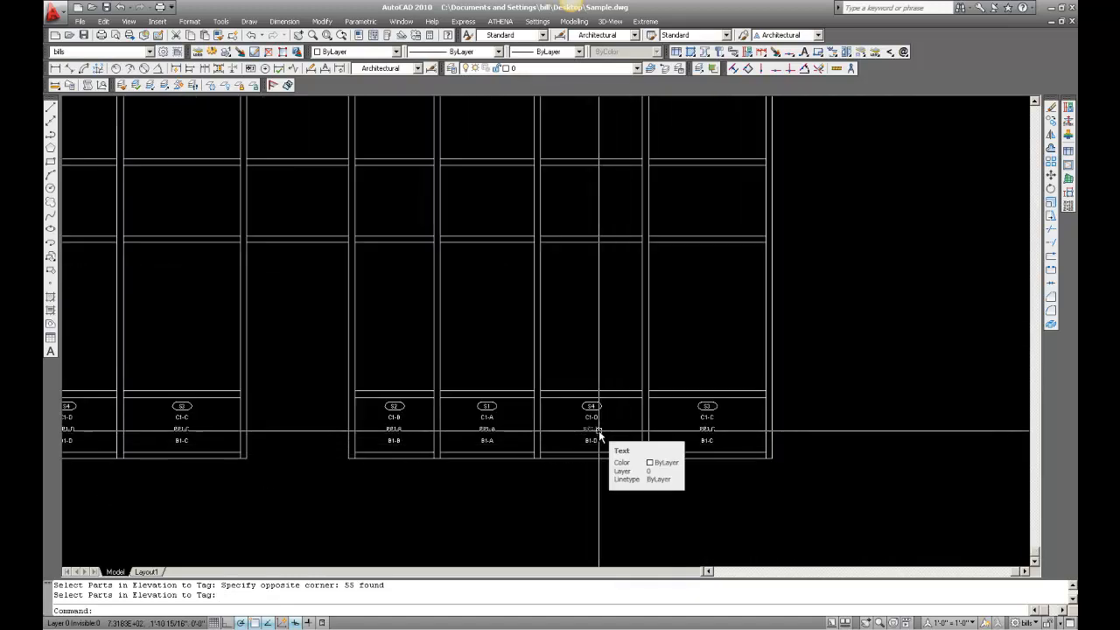
- Set up a tag placement that shows only Cover tags on selected elevations, with text size 5
scroll(599, 435, down, 6)
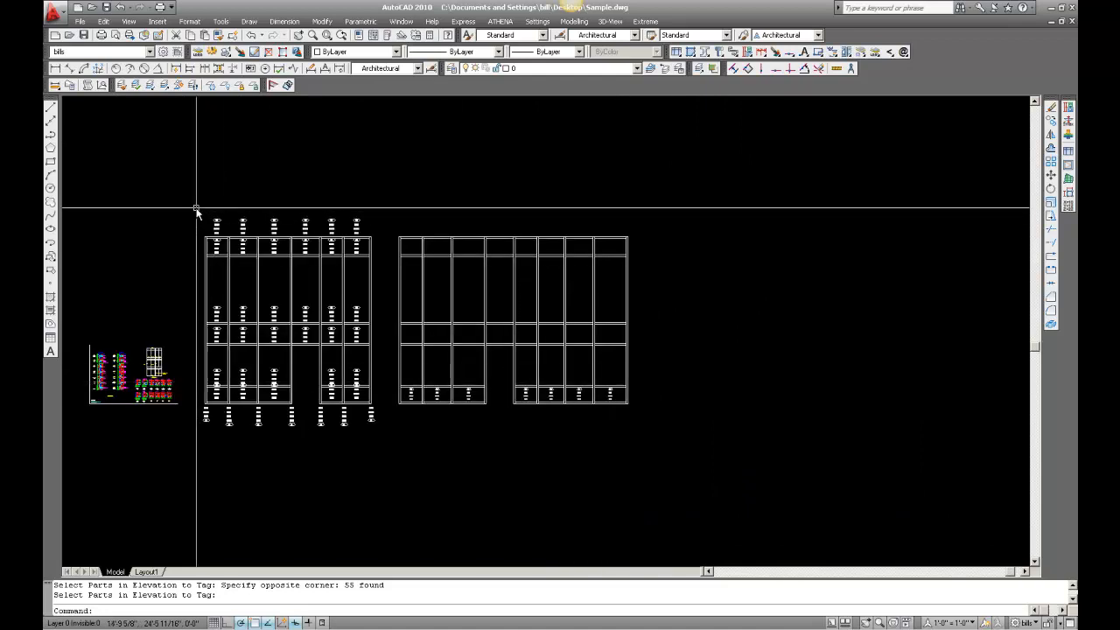
key(Return)
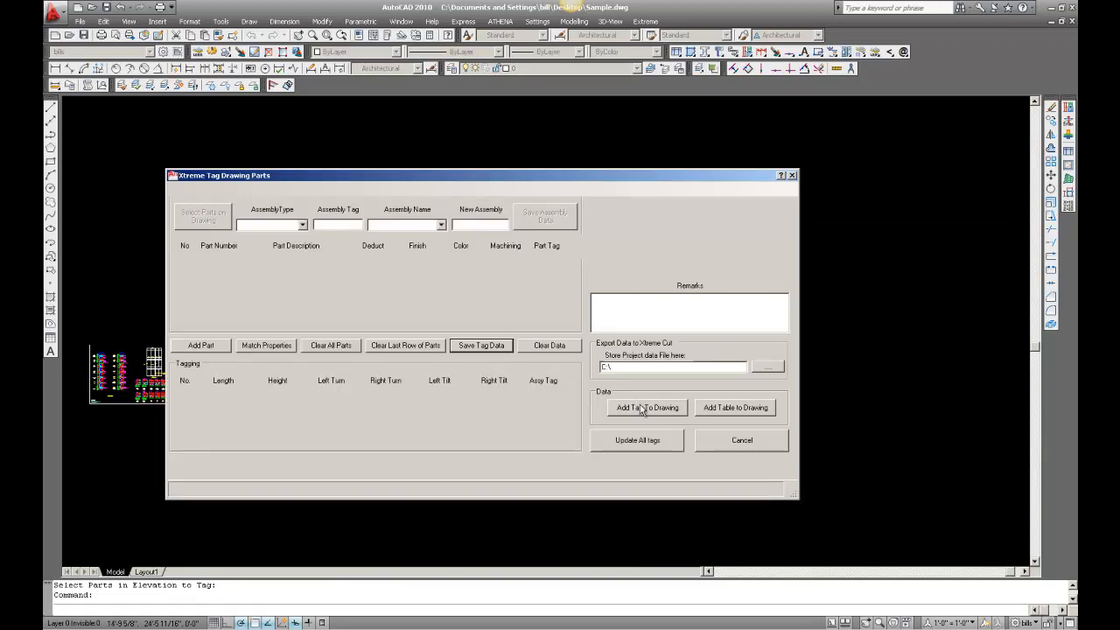
click(636, 408)
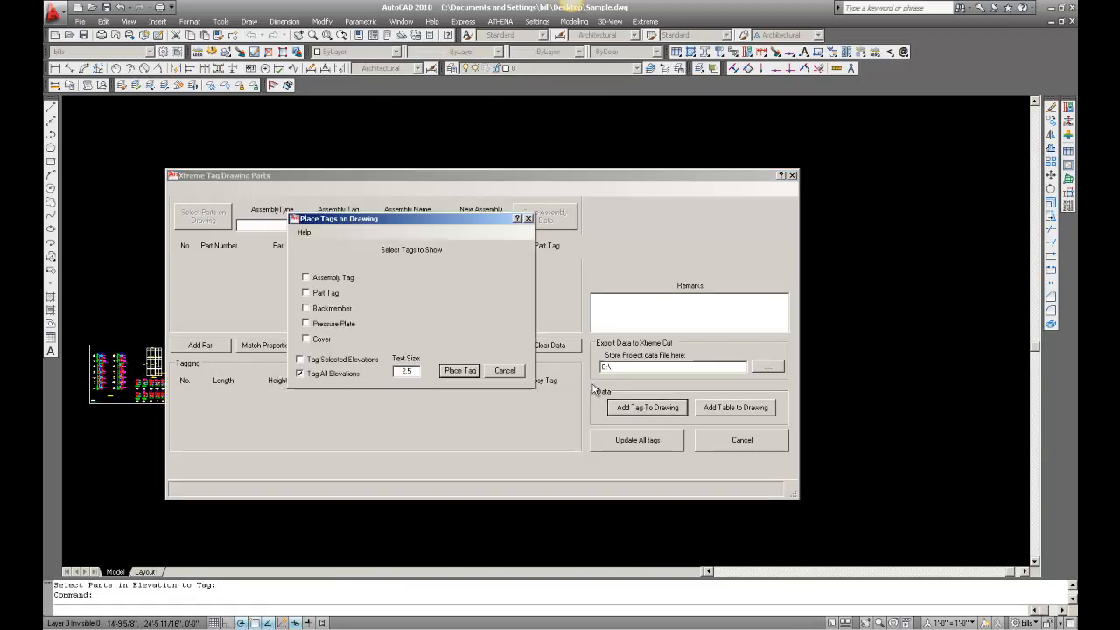
click(306, 339)
click(300, 360)
drag(408, 372, 378, 378)
text(5)
- Place the cover tags on elevation E1 by selecting all of its parts and existing tags
click(469, 371)
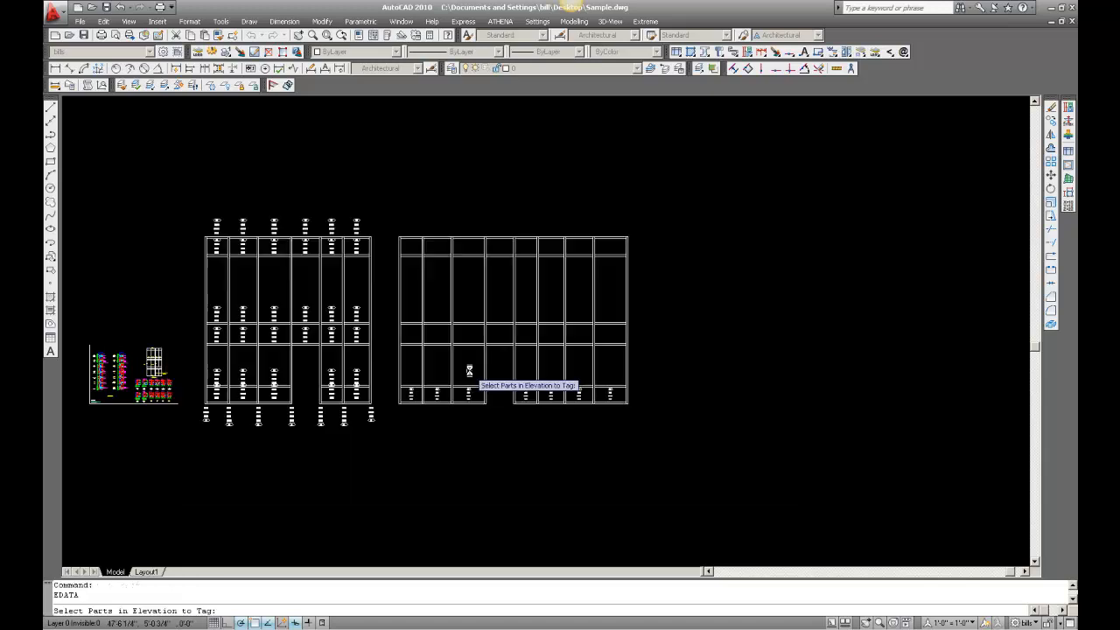
click(179, 208)
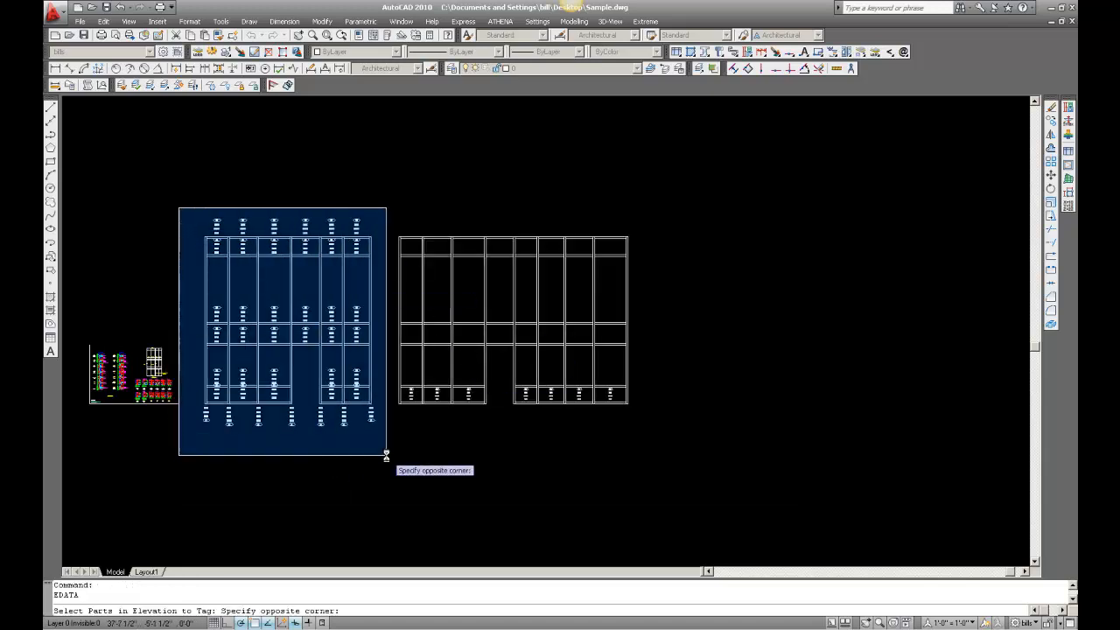
click(385, 455)
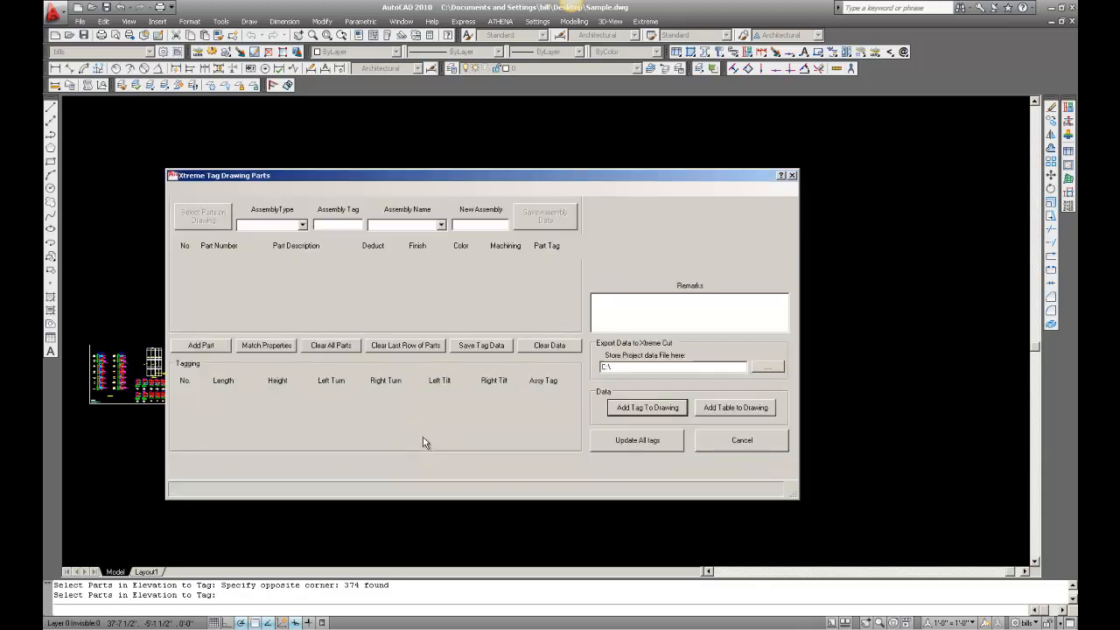
click(792, 176)
scroll(166, 300, up, 3)
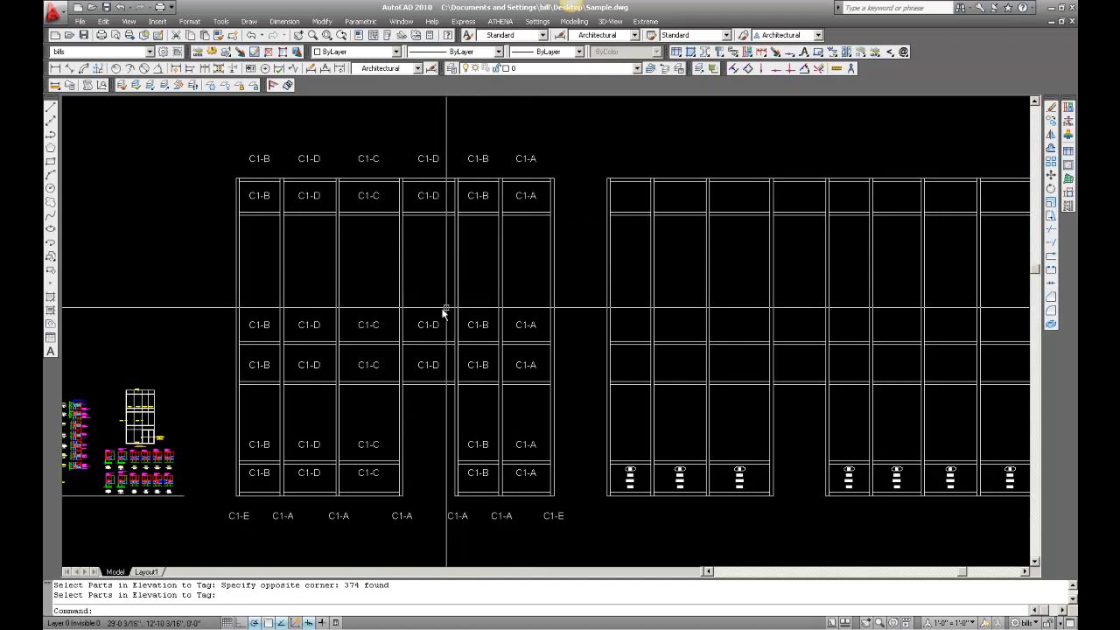
- Set up a new tag placement showing Assembly Tag and Part Tag on selected elevations, with text size 1.5
scroll(300, 278, down, 2)
scroll(300, 278, down, 1)
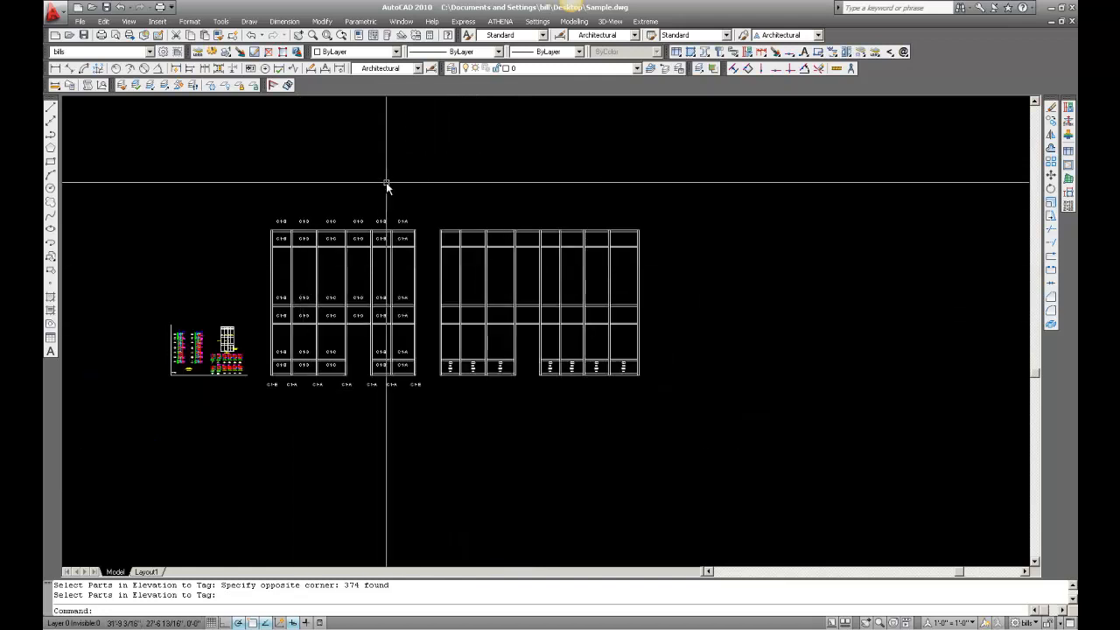
key(Return)
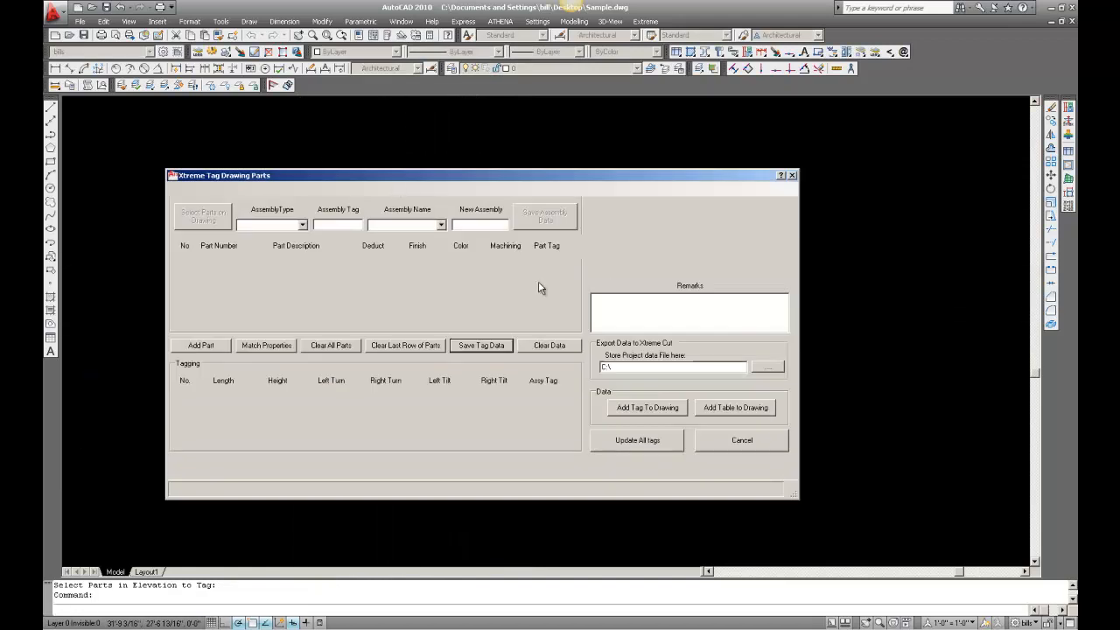
click(617, 408)
click(306, 278)
click(306, 293)
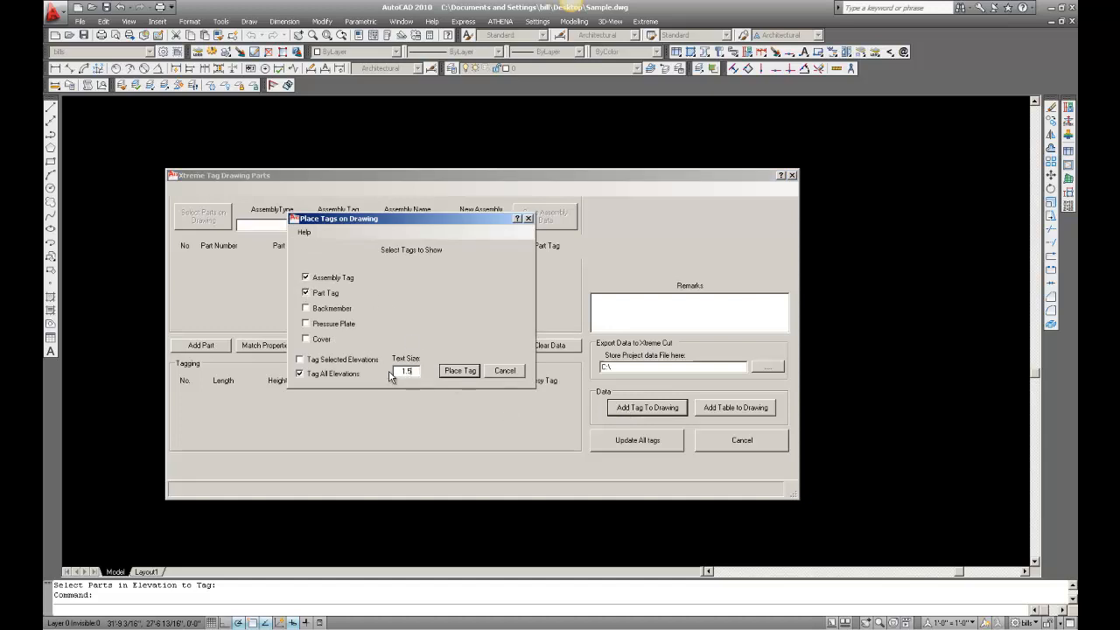
click(302, 361)
click(459, 371)
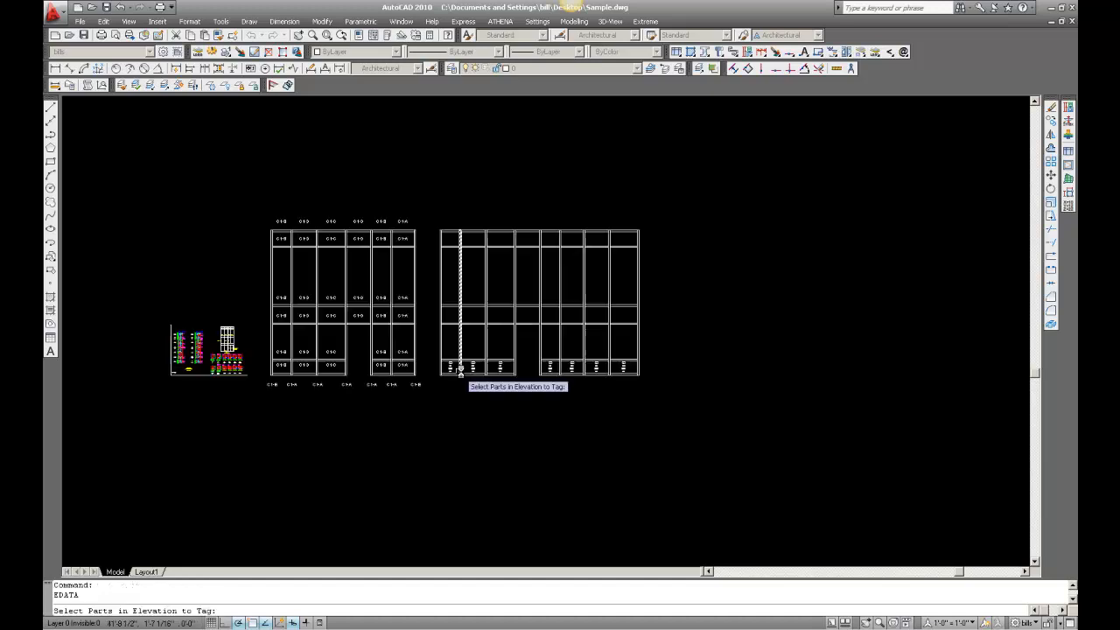
- Place the assembly and part tags on elevation E1 by selecting all of its parts and cover tags, and close the tagging dialog
click(257, 203)
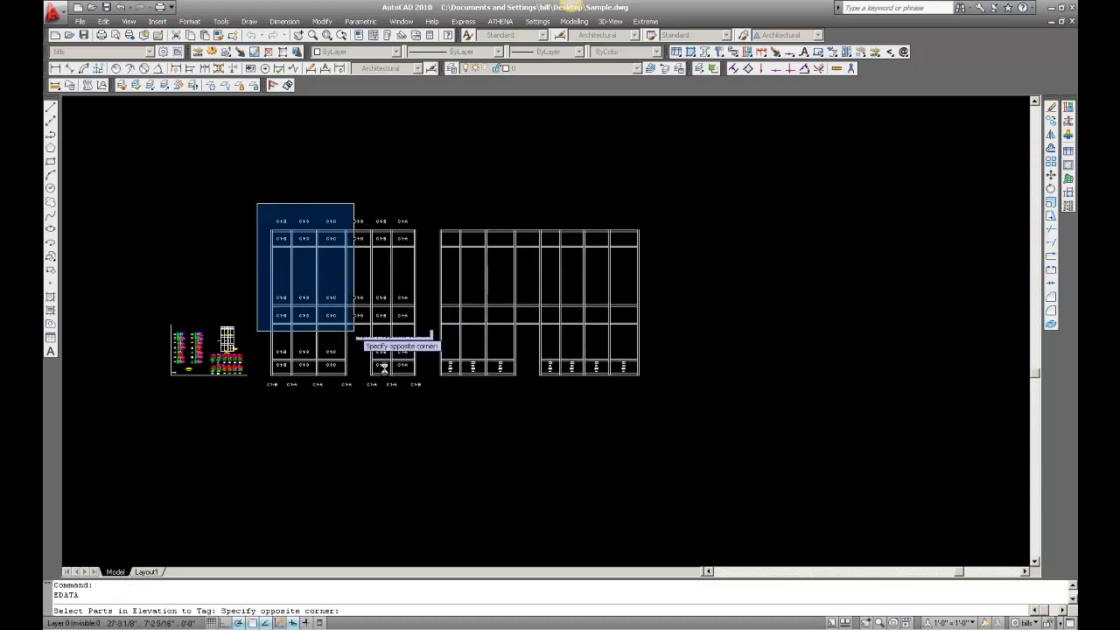
click(426, 405)
key(Return)
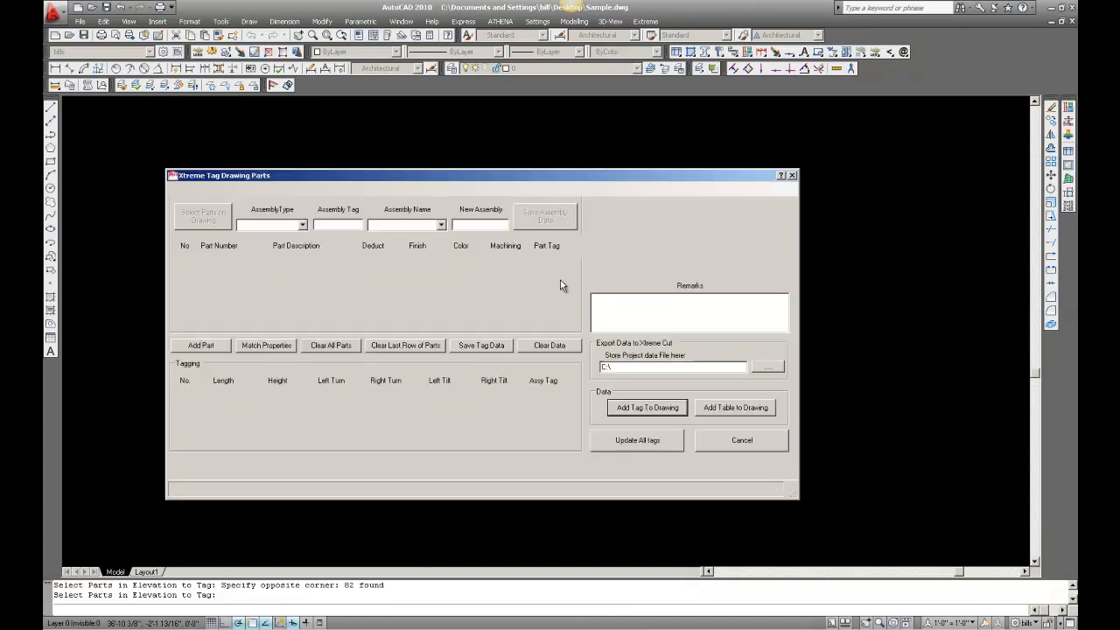
click(793, 177)
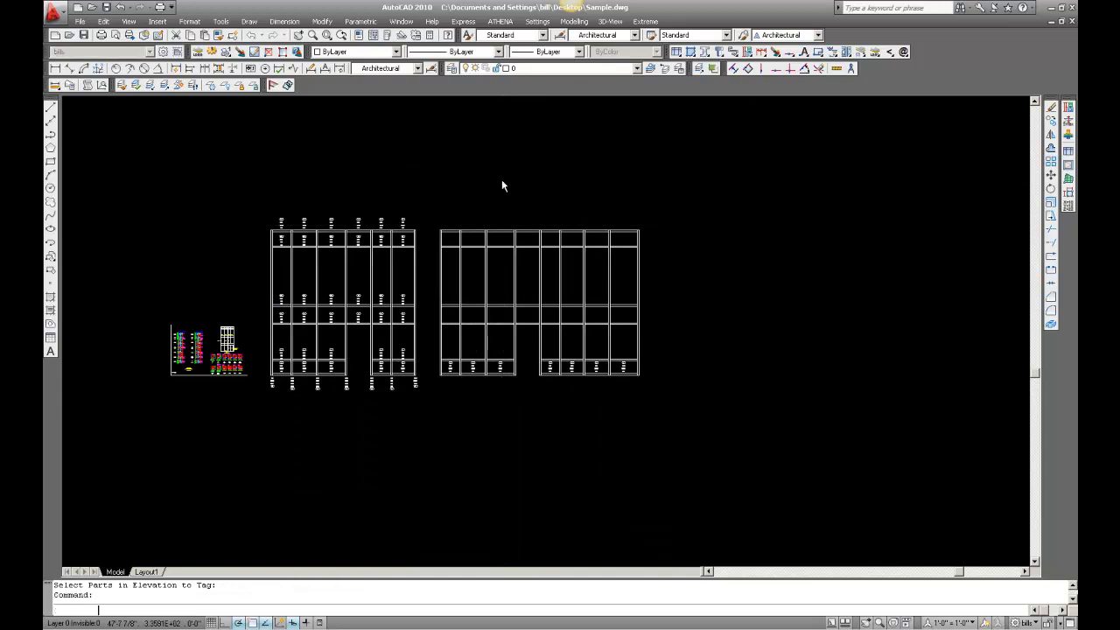
- Add a Full List parts table for both elevations below elevation E1, sorted by Part Description in ascending order
key(Return)
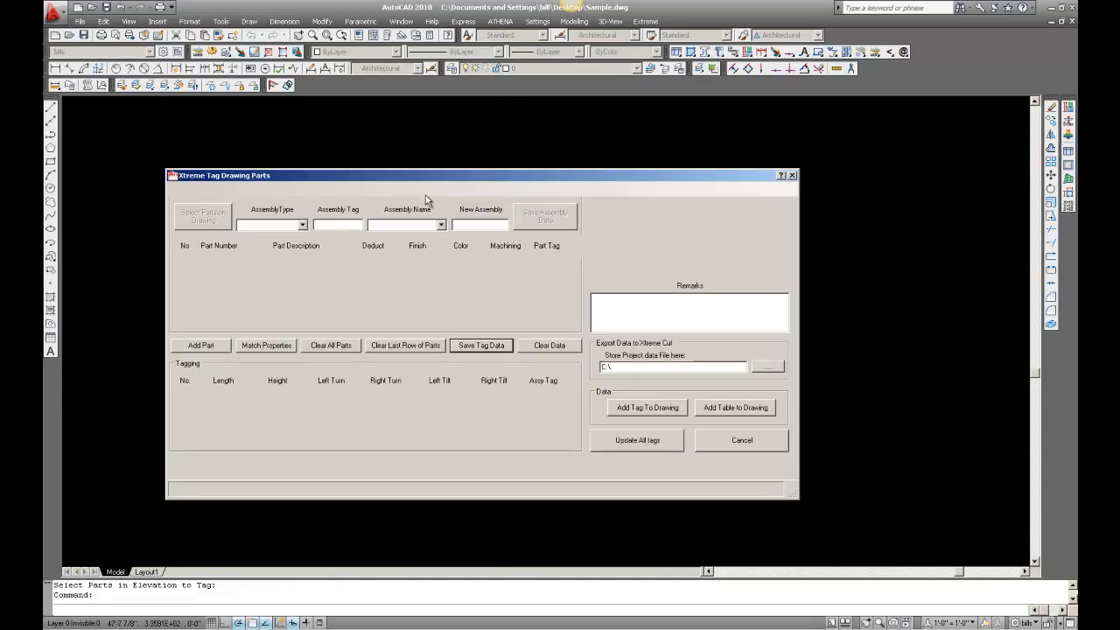
drag(438, 178, 438, 156)
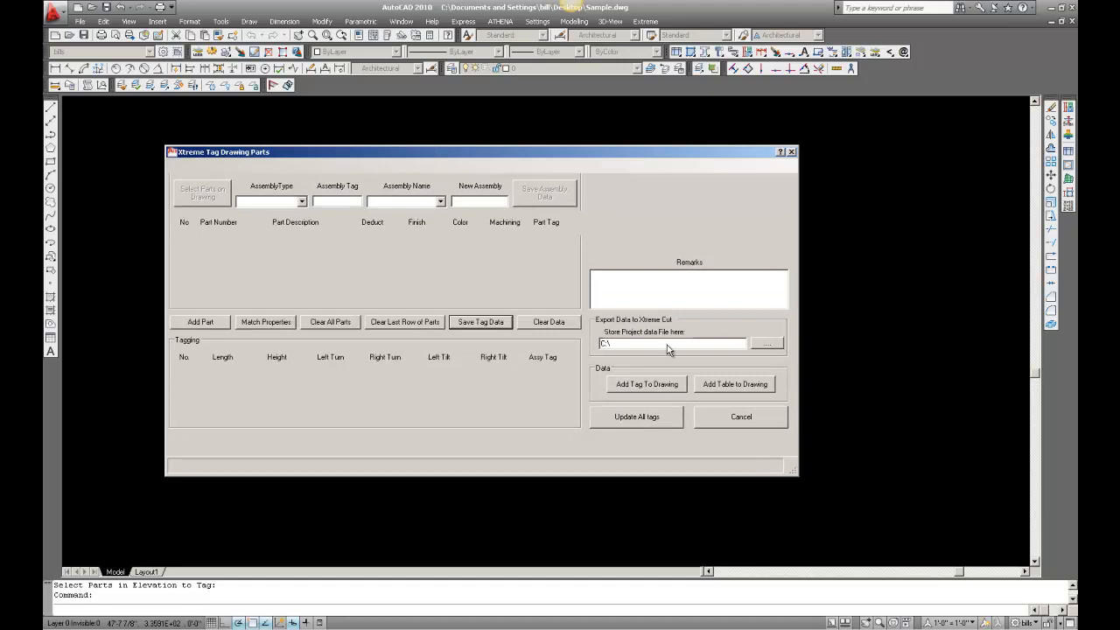
click(713, 390)
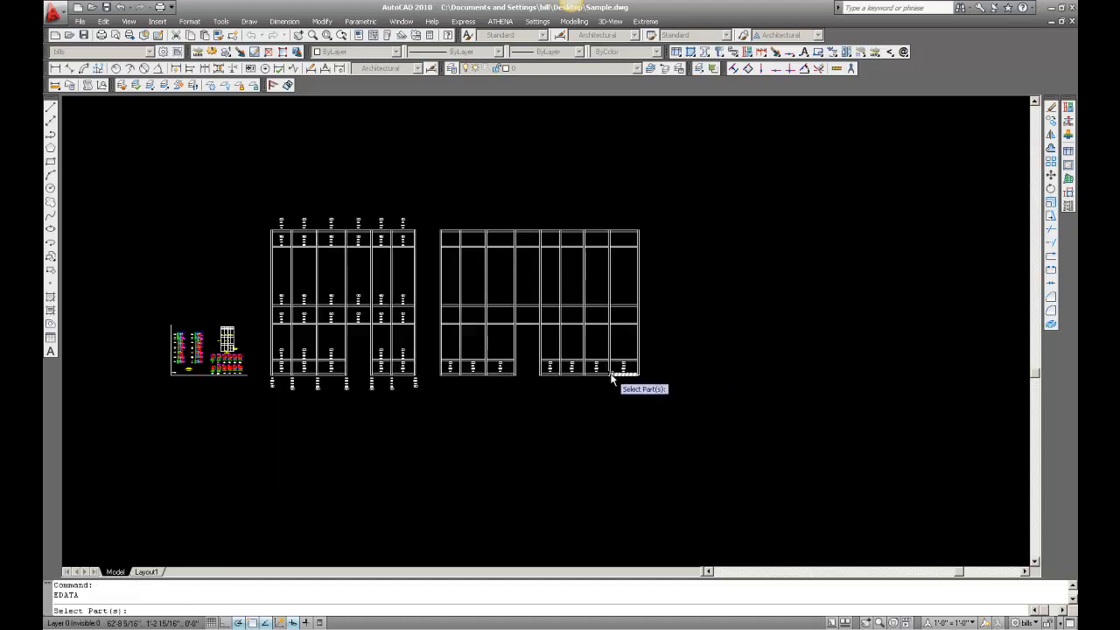
click(263, 209)
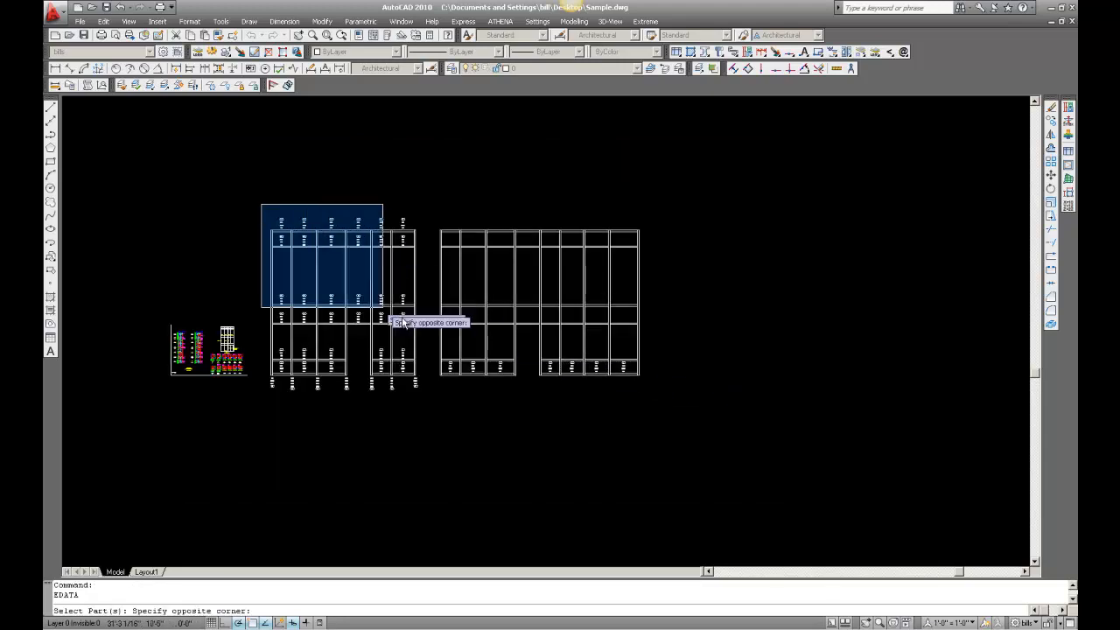
click(691, 399)
key(Return)
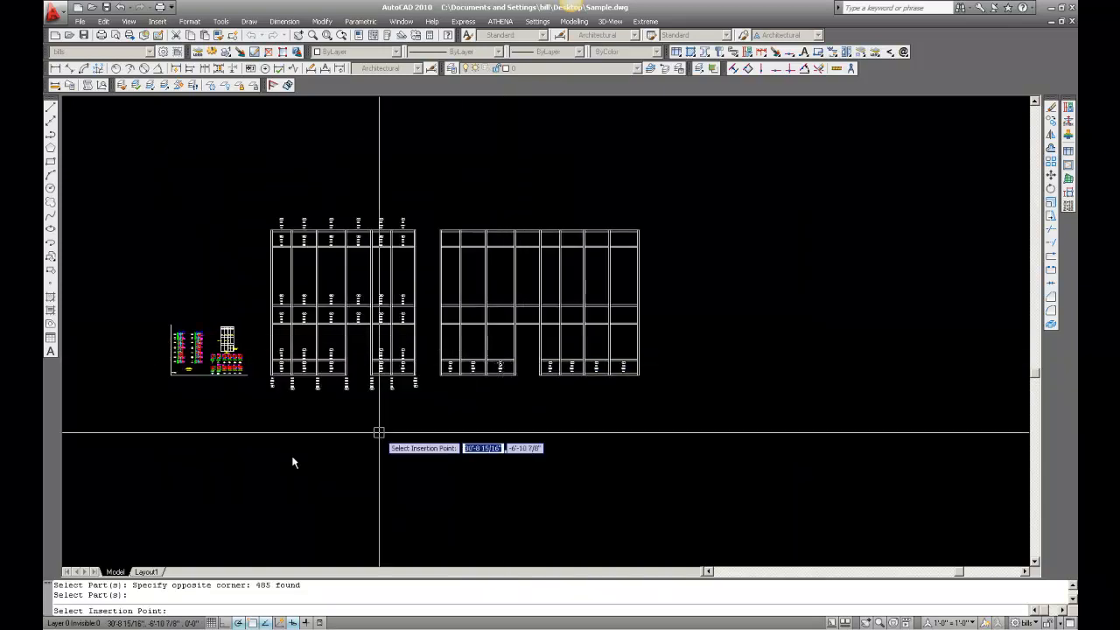
click(284, 448)
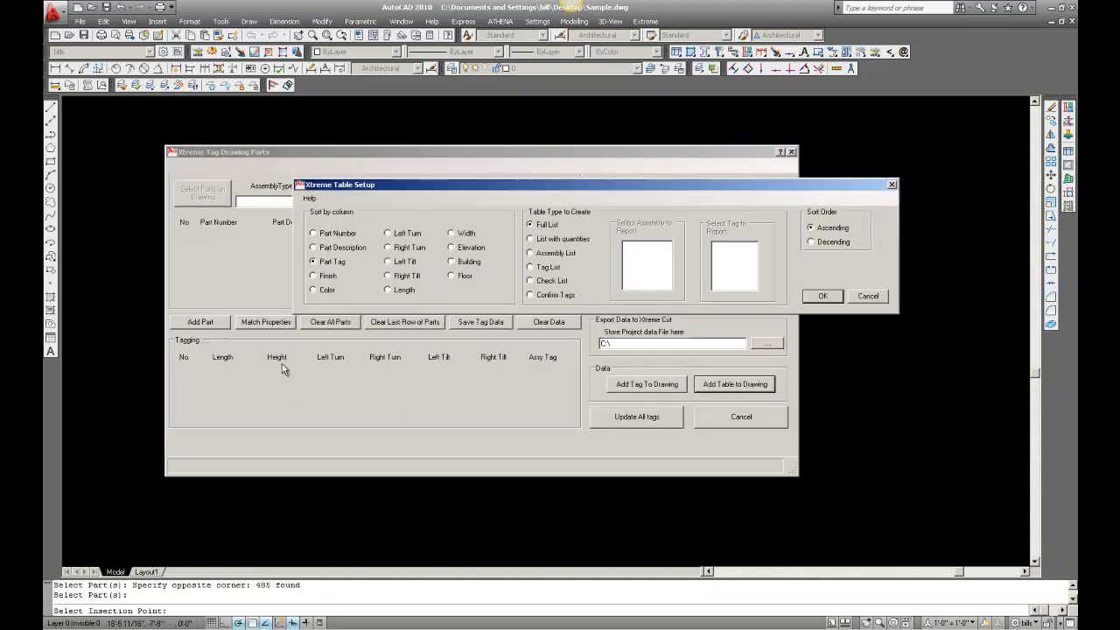
click(314, 248)
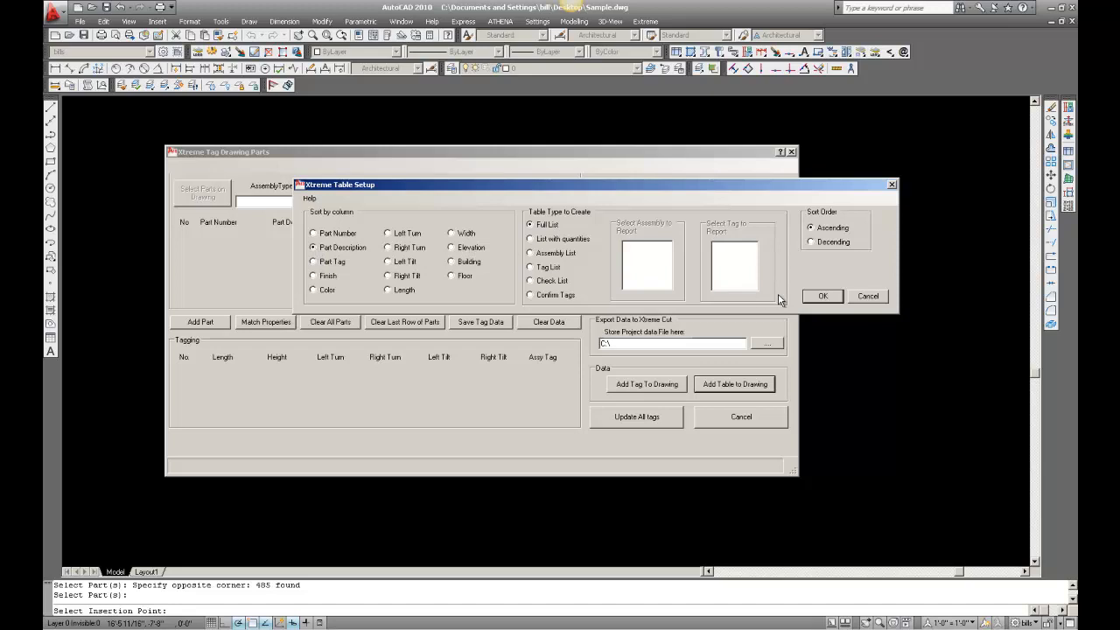
click(823, 296)
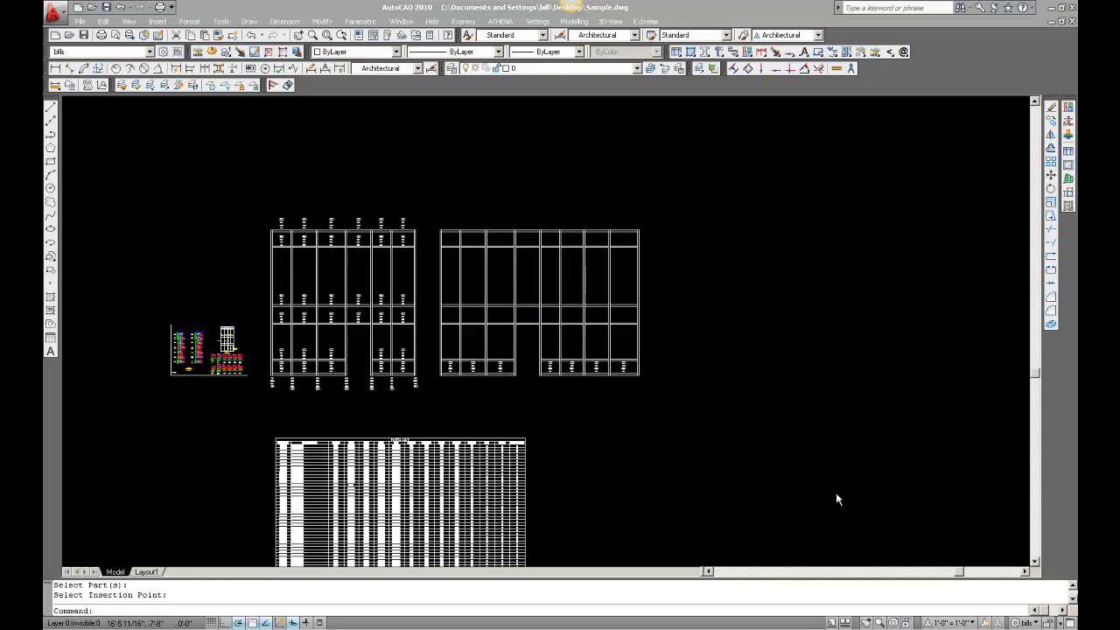
- Examine the columns of the full parts list and compare its part tags with the tags on elevation E1's lower panels
scroll(680, 341, down, 5)
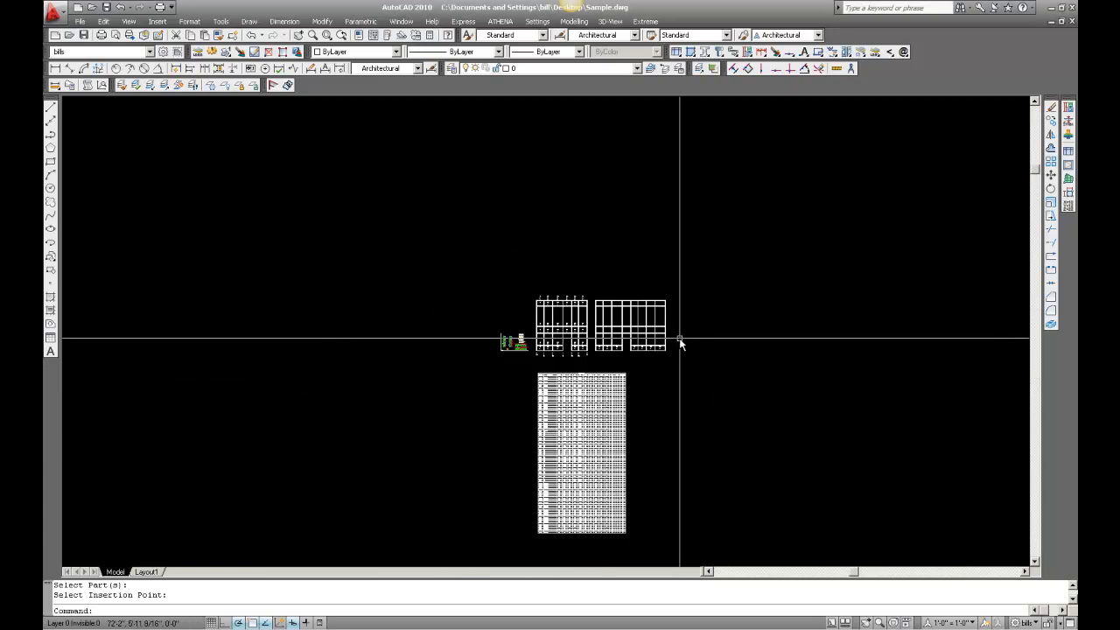
scroll(652, 414, up, 6)
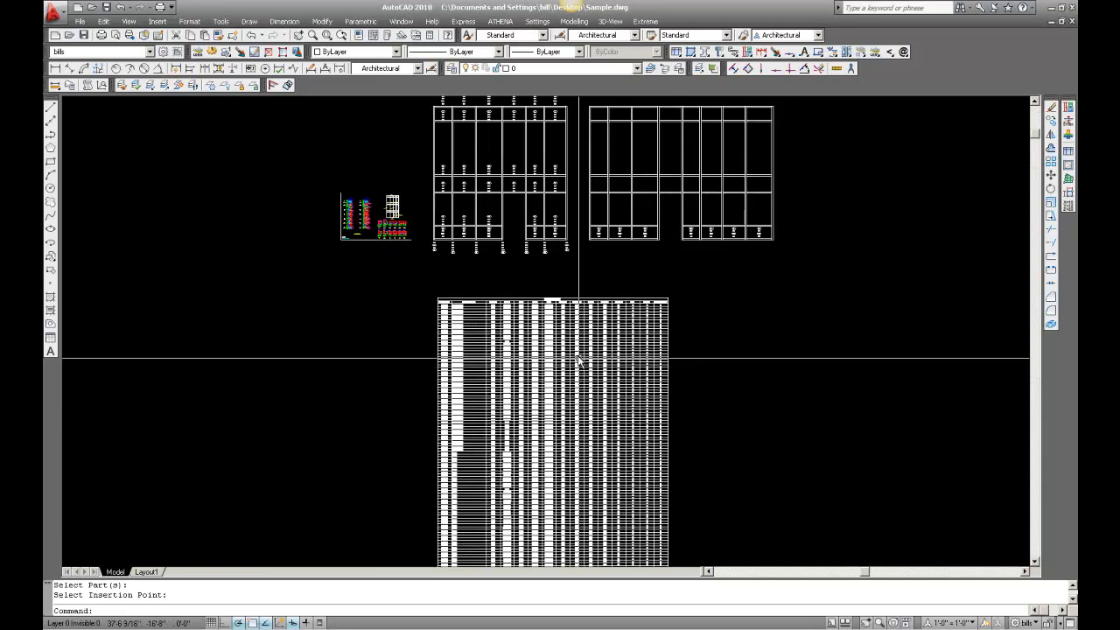
scroll(571, 331, up, 5)
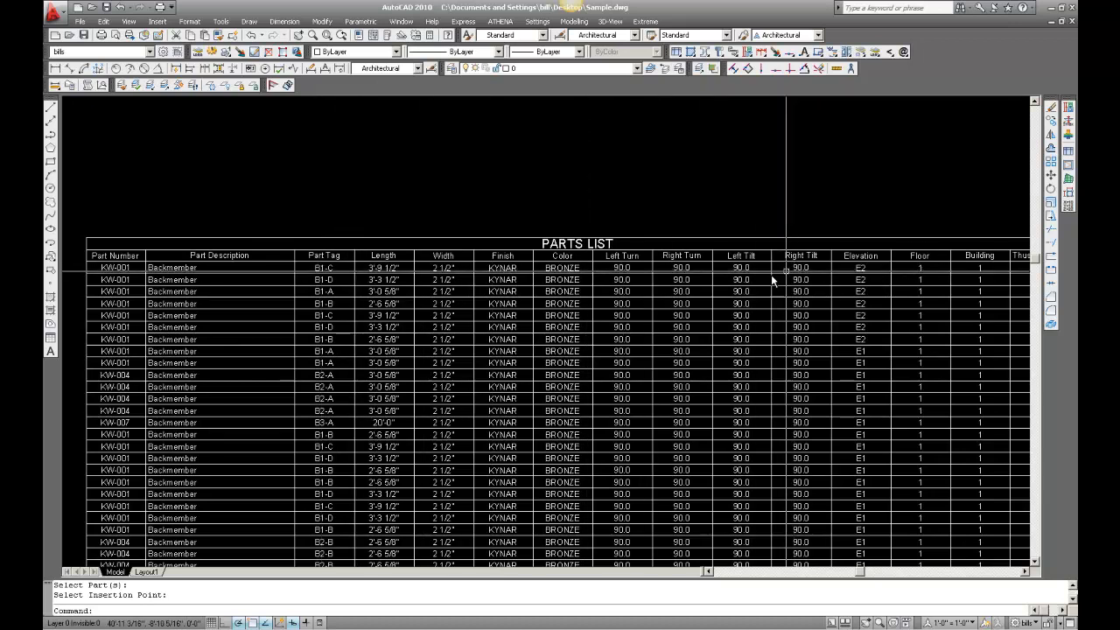
scroll(740, 280, down, 1)
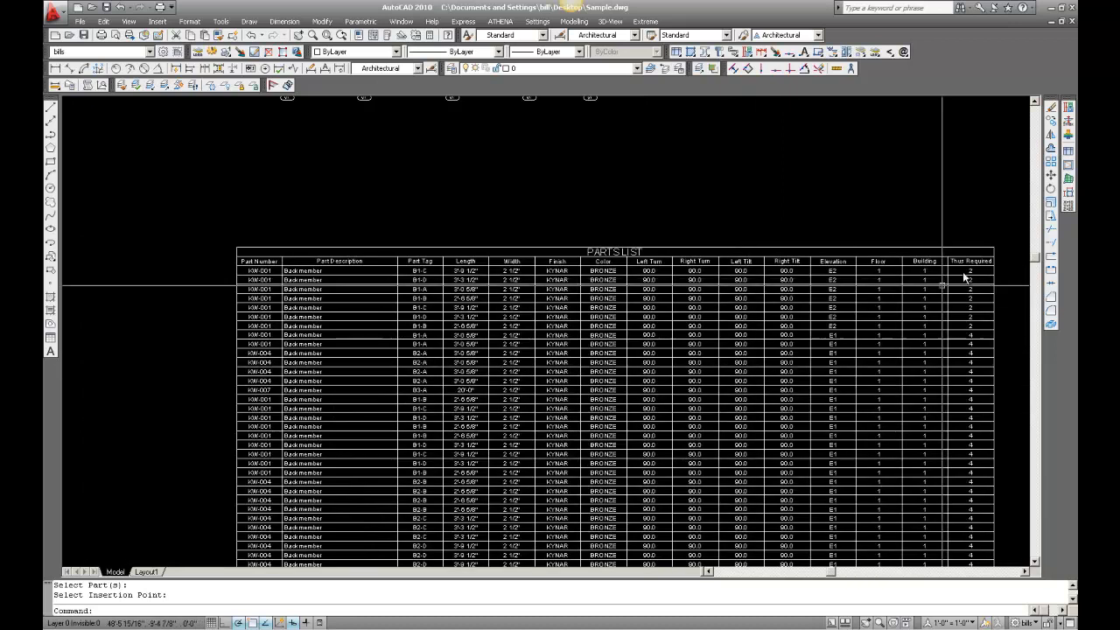
scroll(692, 372, down, 2)
scroll(575, 213, down, 2)
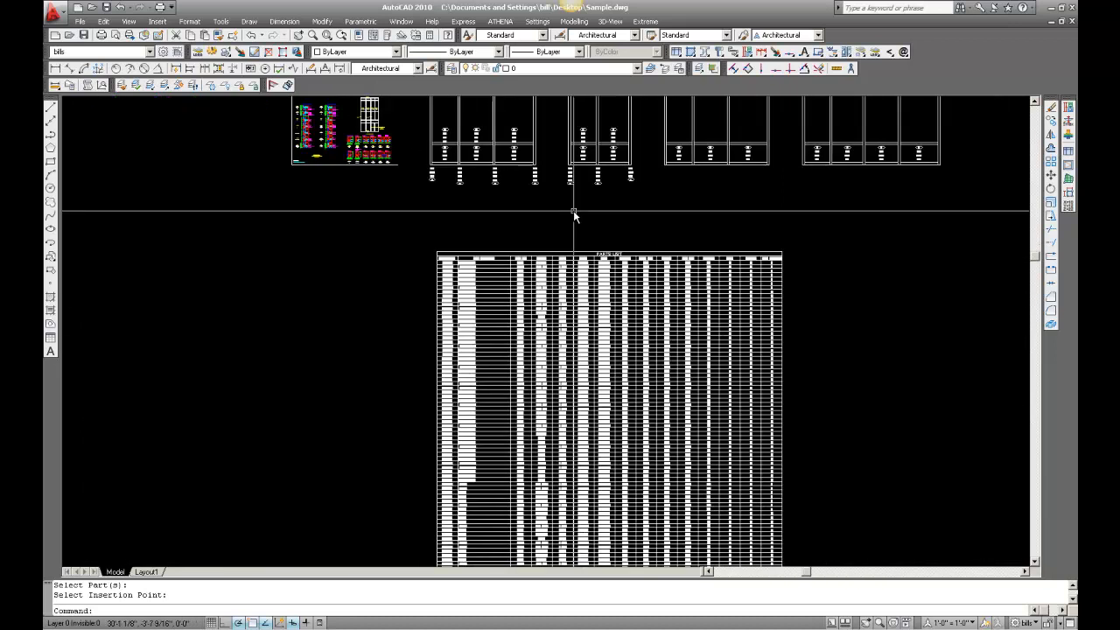
scroll(575, 213, down, 1)
scroll(574, 216, down, 1)
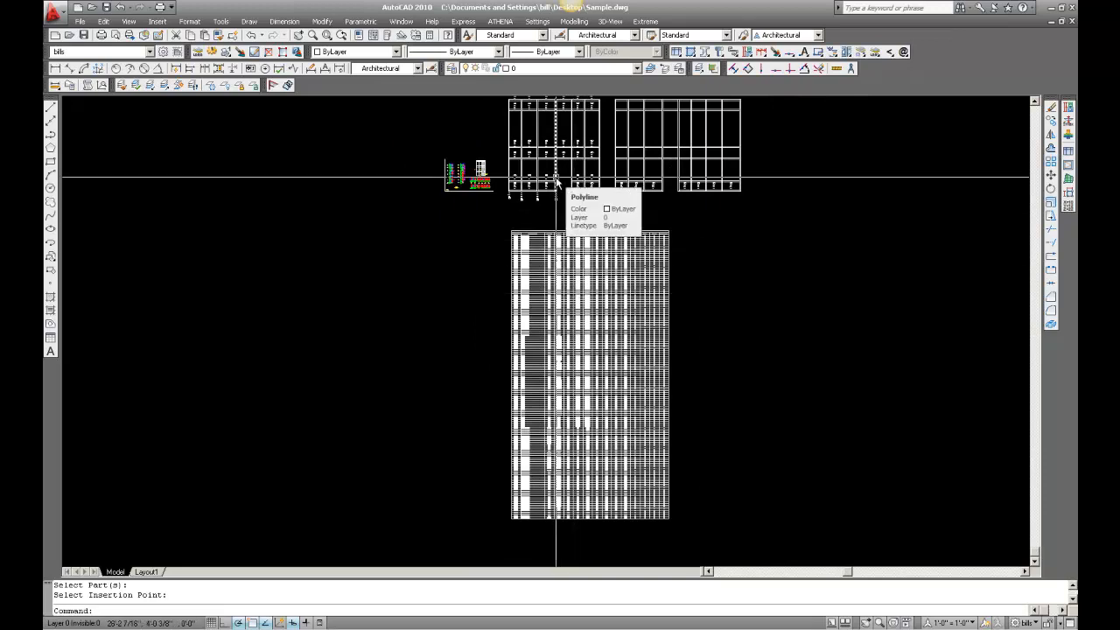
scroll(554, 278, up, 2)
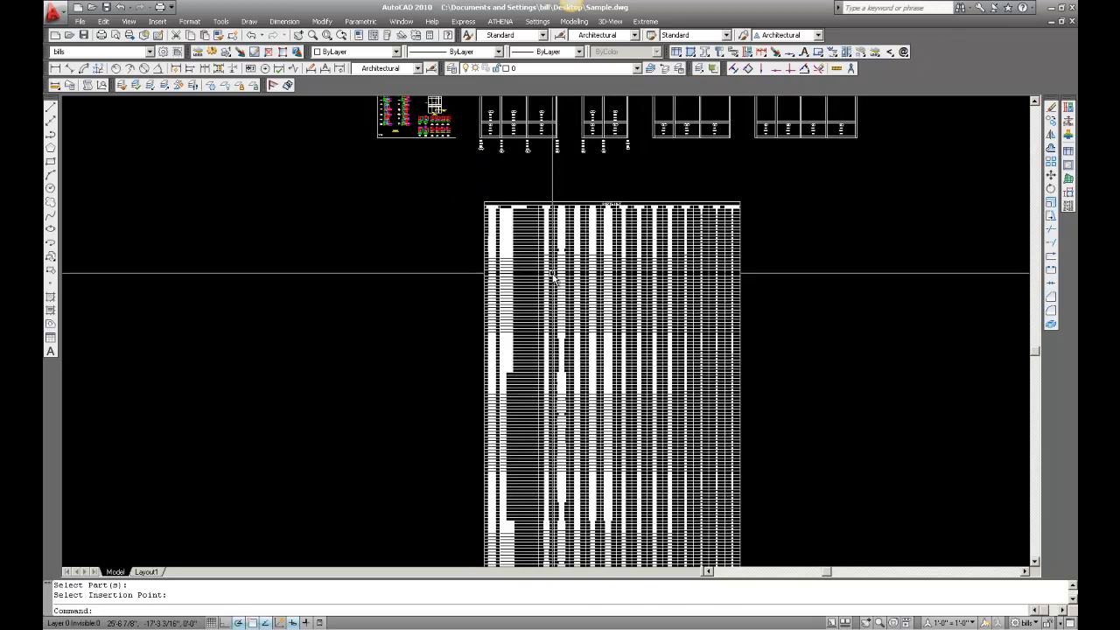
scroll(558, 192, up, 5)
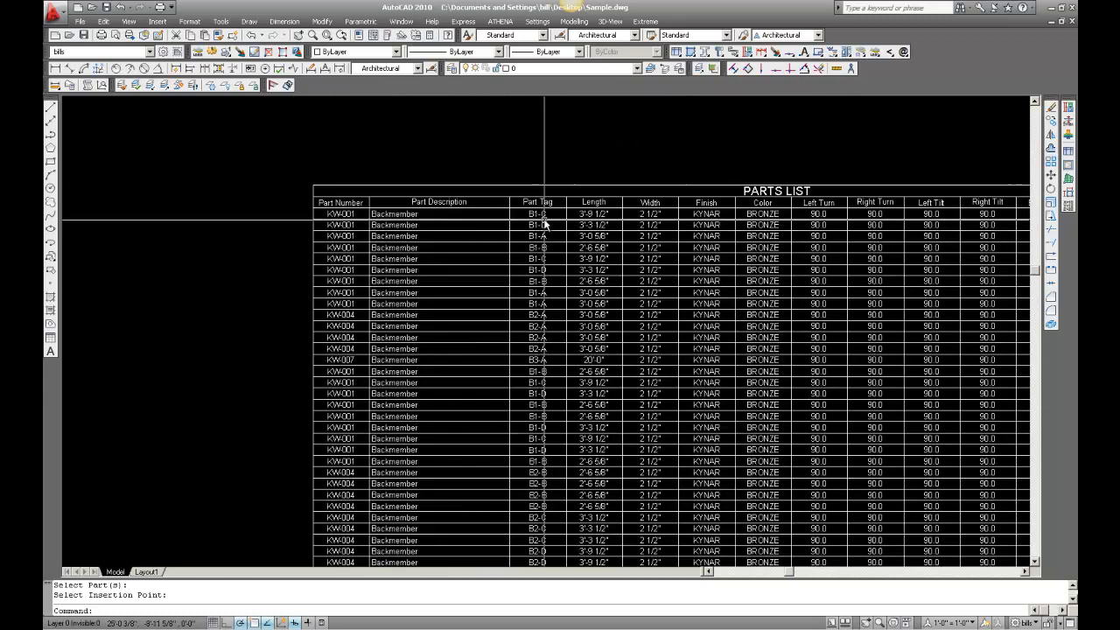
scroll(543, 263, down, 4)
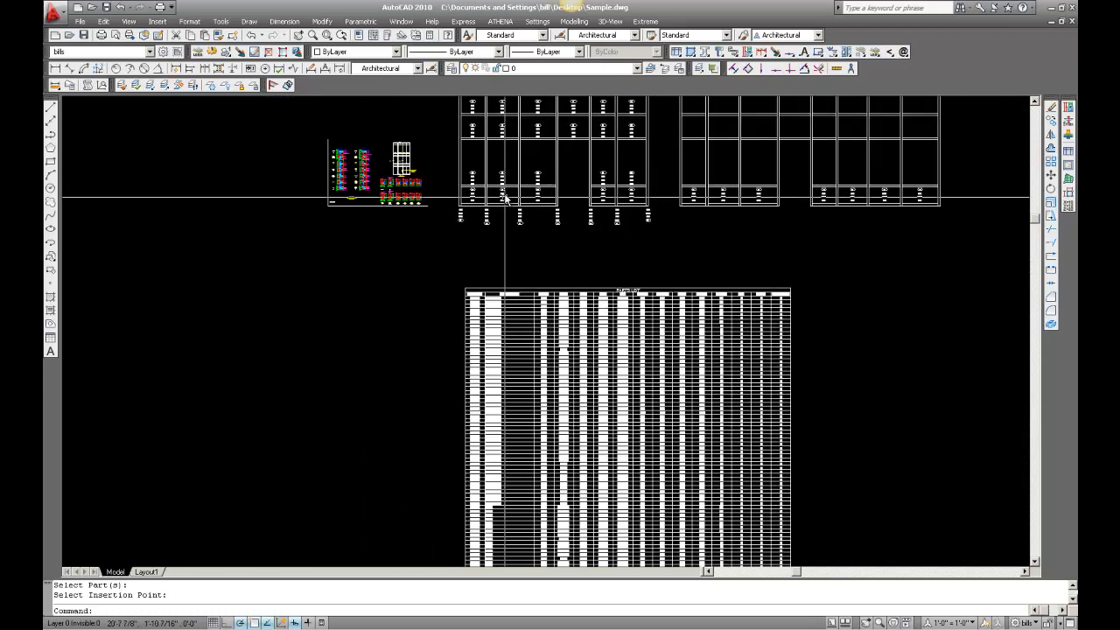
scroll(505, 203, up, 6)
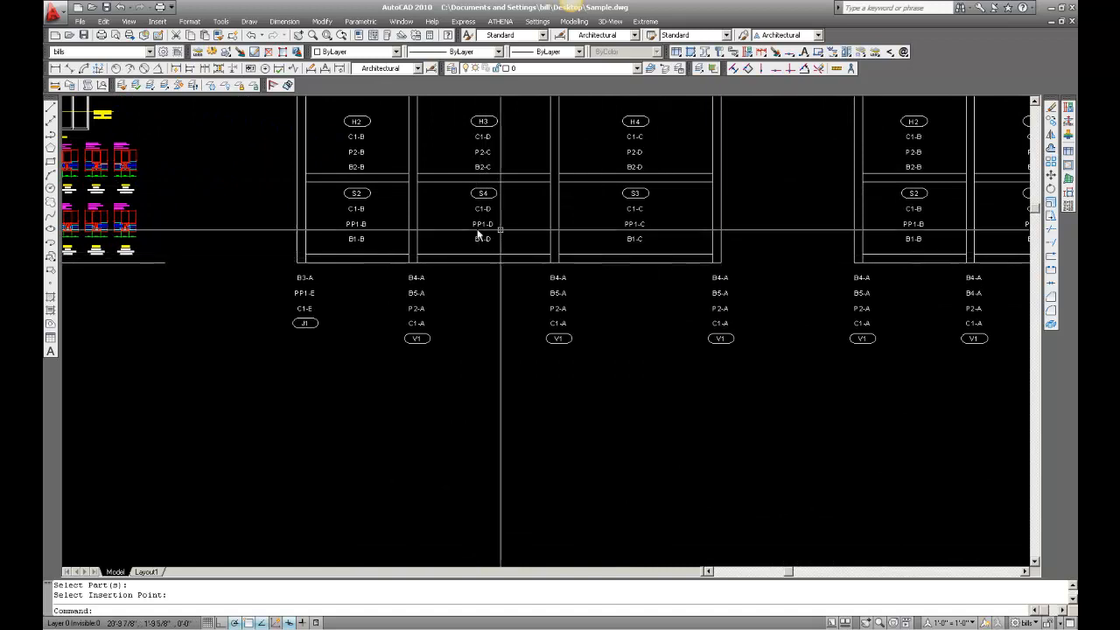
scroll(536, 241, down, 5)
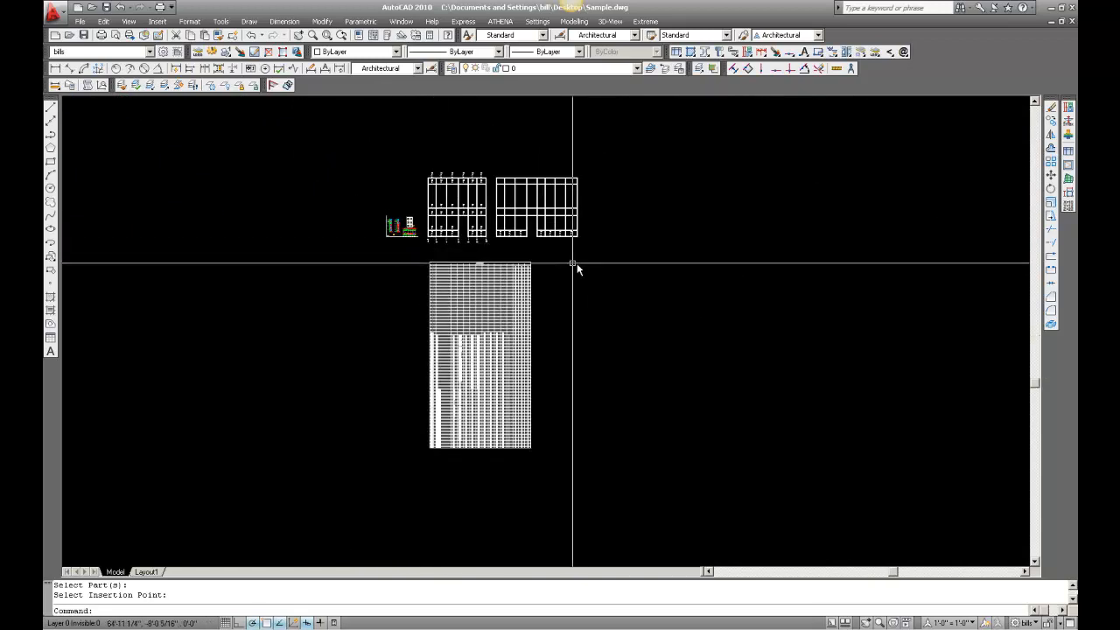
- Add a List with quantities table for both elevations beside the full parts list, sorted by Part Description in ascending order
click(567, 264)
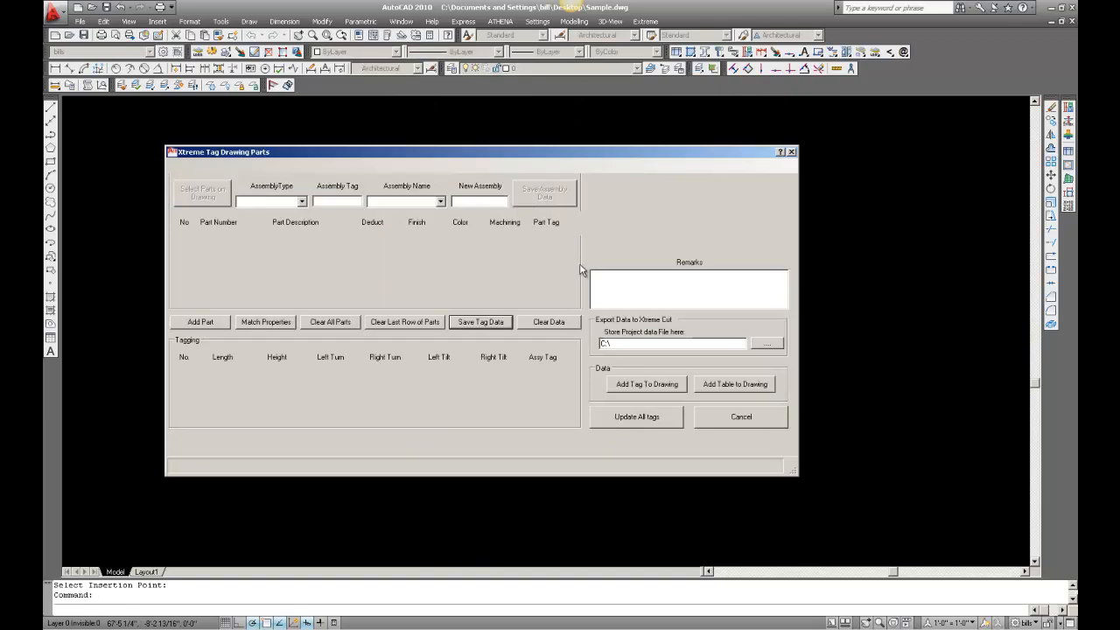
click(734, 384)
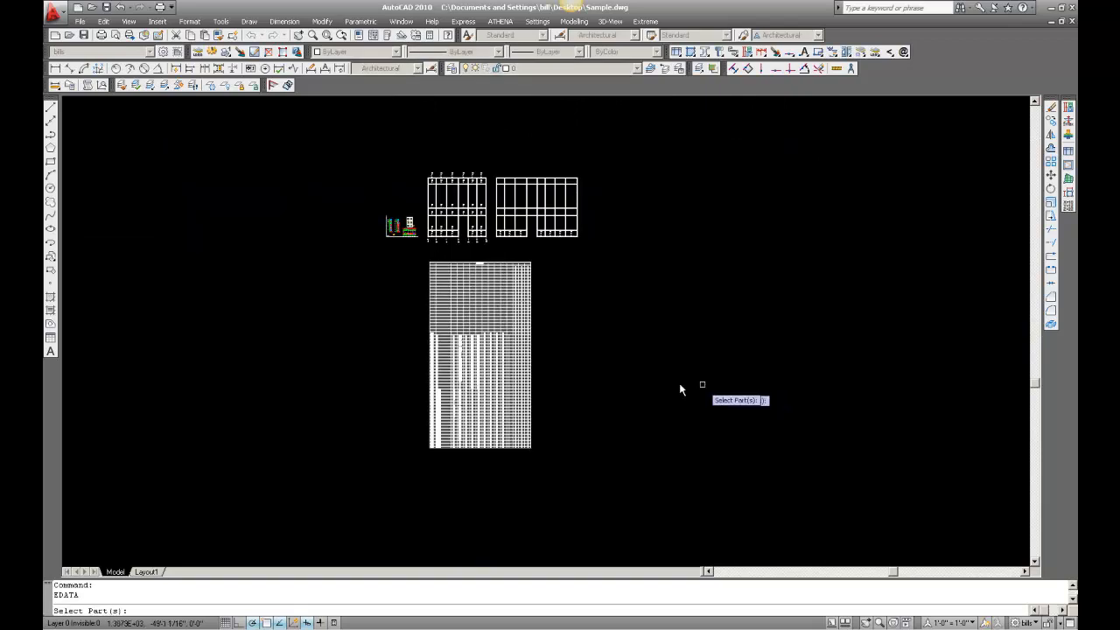
click(434, 178)
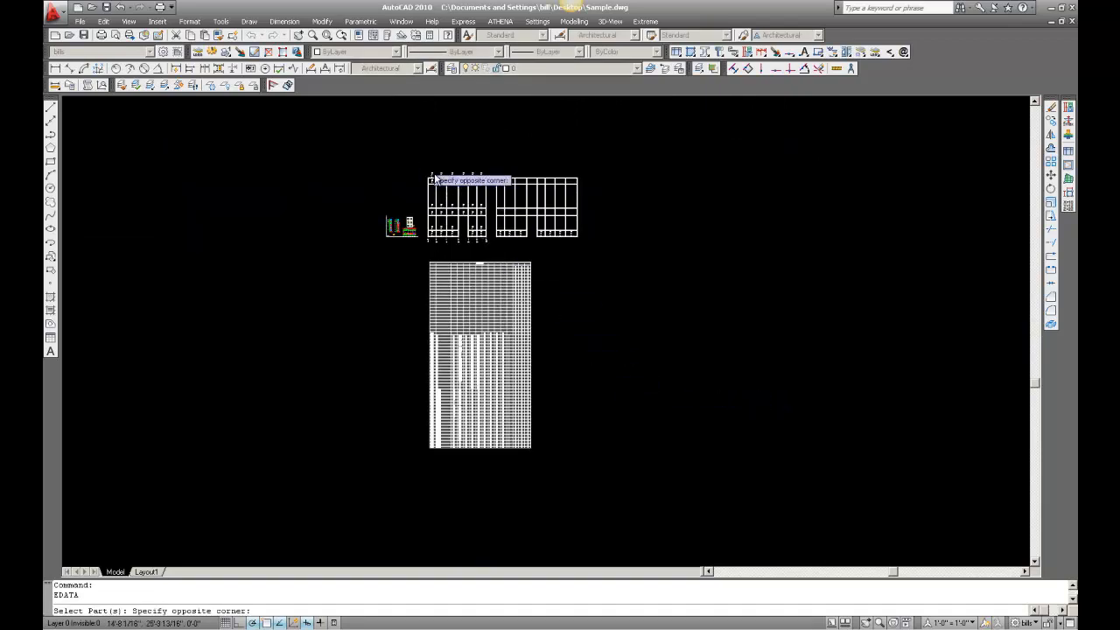
click(599, 246)
key(Return)
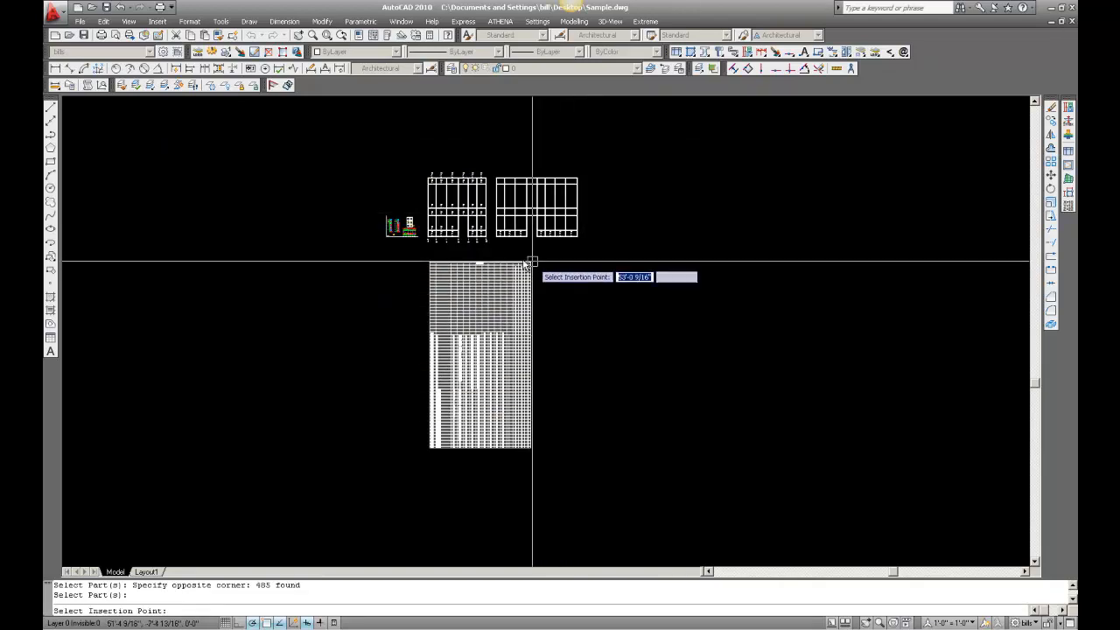
click(551, 266)
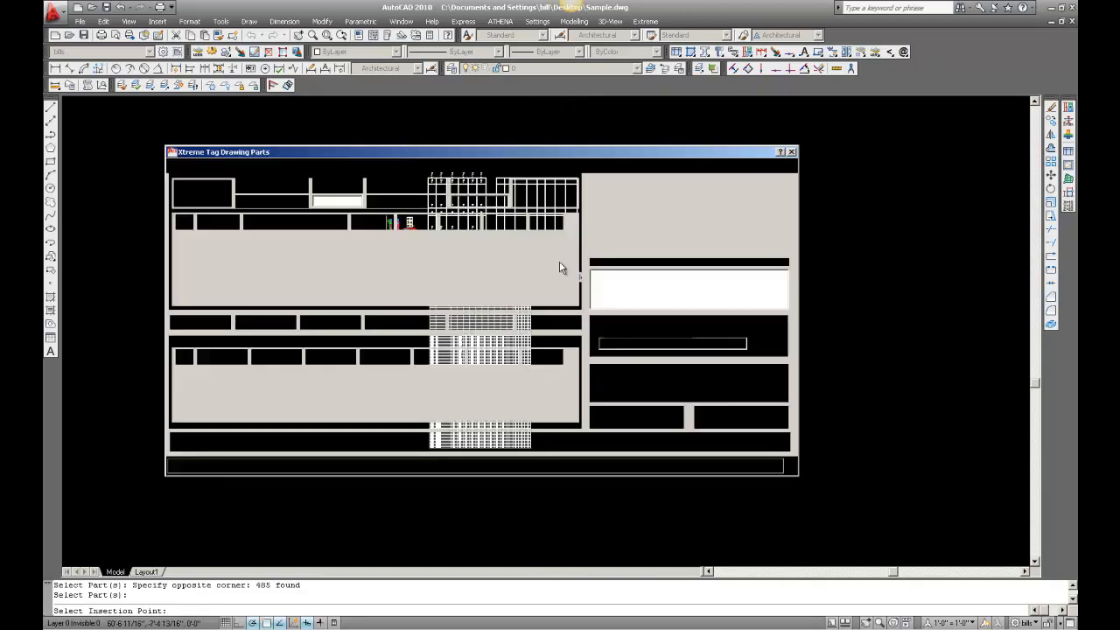
click(314, 247)
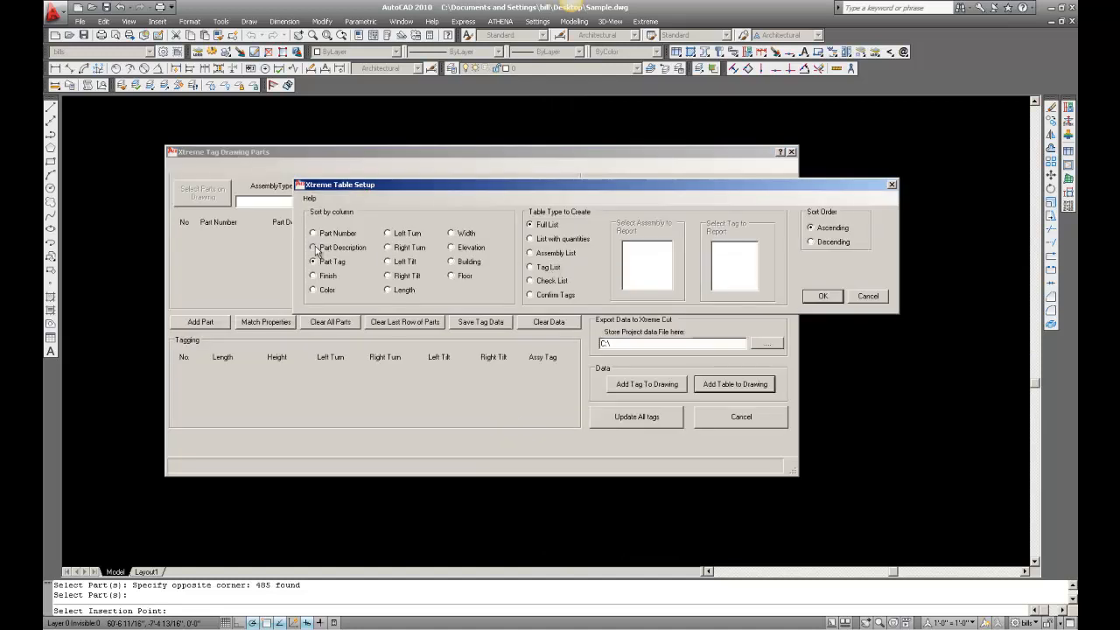
click(823, 297)
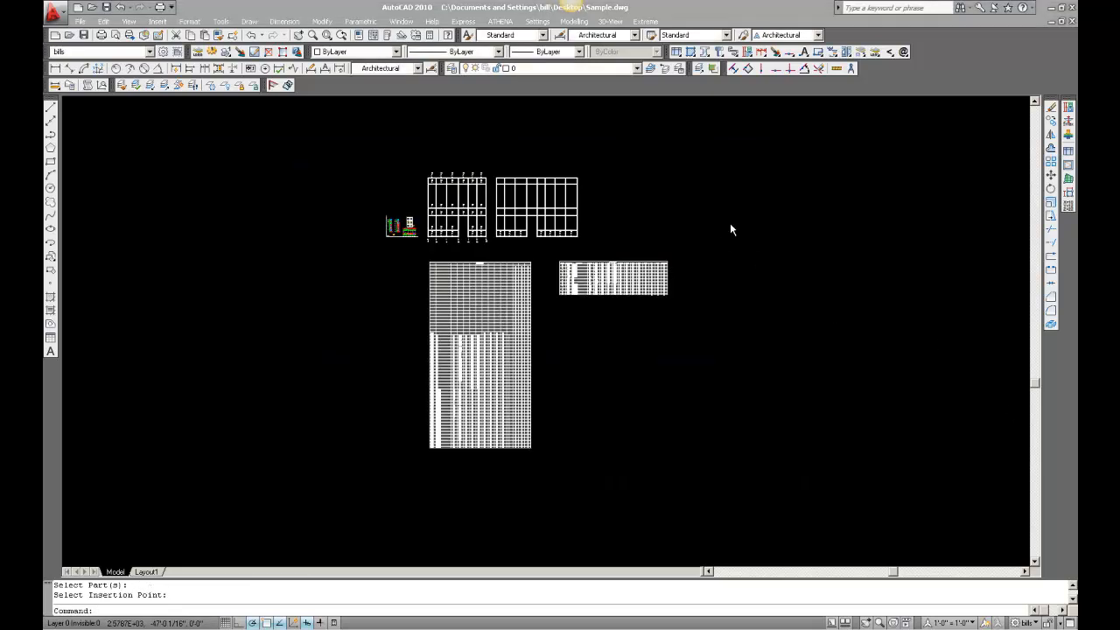
- Examine the quantities, part numbers, part tags and lengths in the parts list with quantities
scroll(643, 253, up, 5)
scroll(617, 271, up, 2)
scroll(400, 295, up, 2)
scroll(201, 342, up, 3)
scroll(200, 341, up, 1)
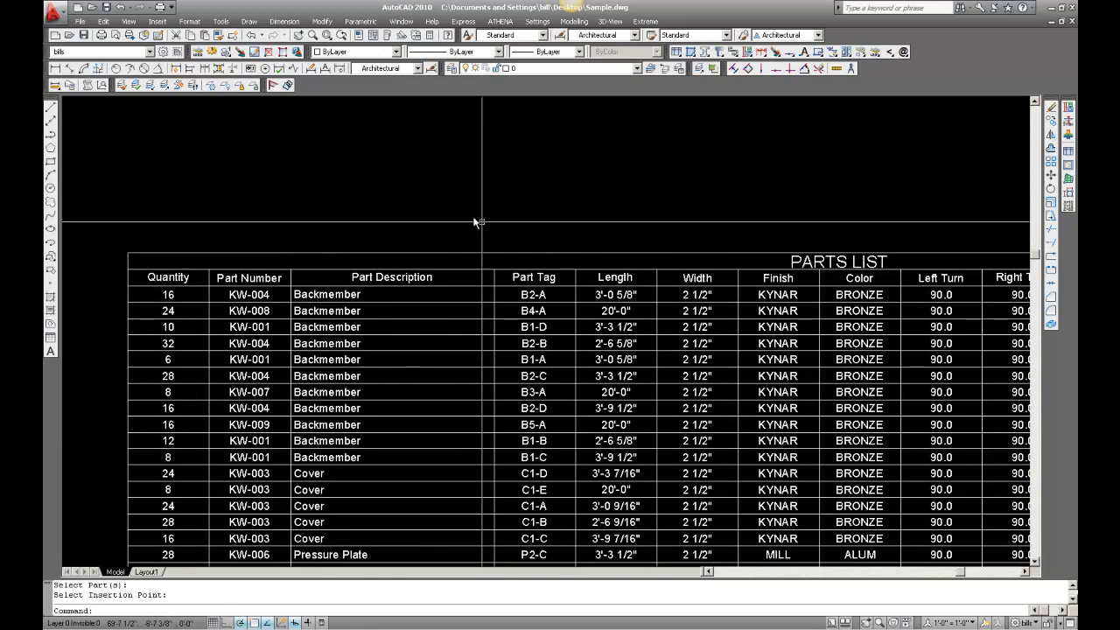
scroll(472, 217, down, 1)
scroll(475, 225, down, 3)
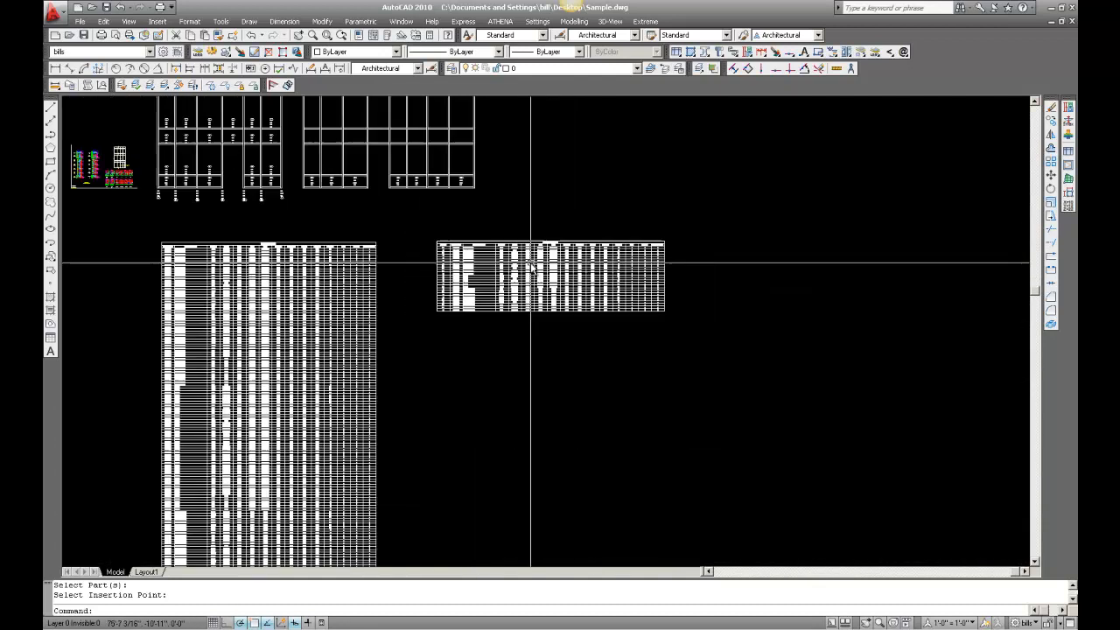
- Add a Tag List table for tag B1 of both elevations below the quantities list, sorted by Part Description in ascending order
key(Return)
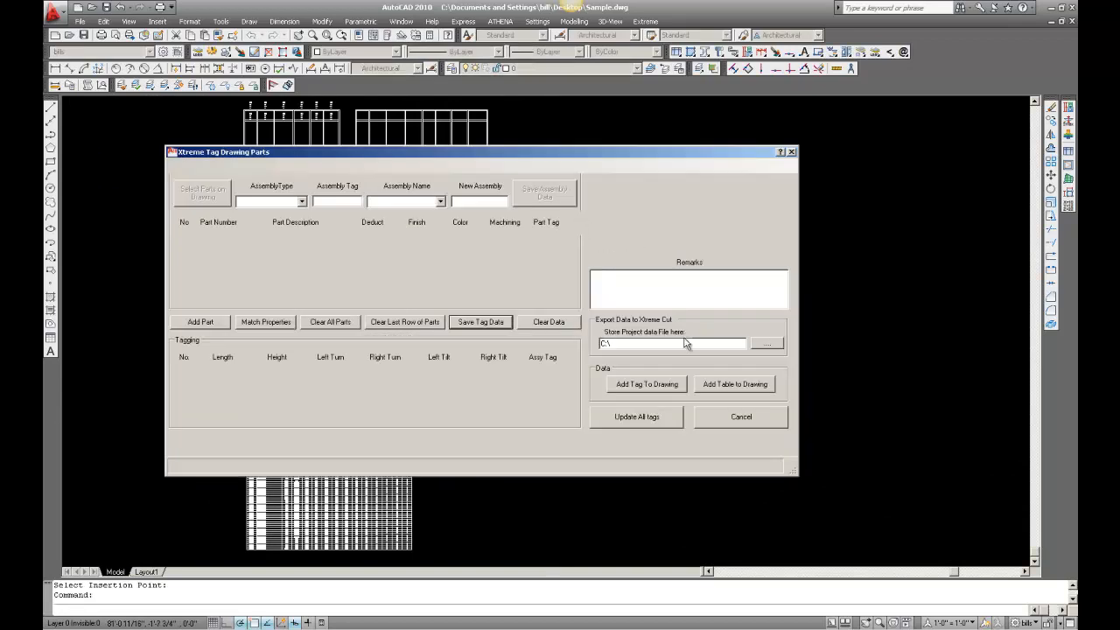
click(728, 388)
click(227, 102)
click(513, 220)
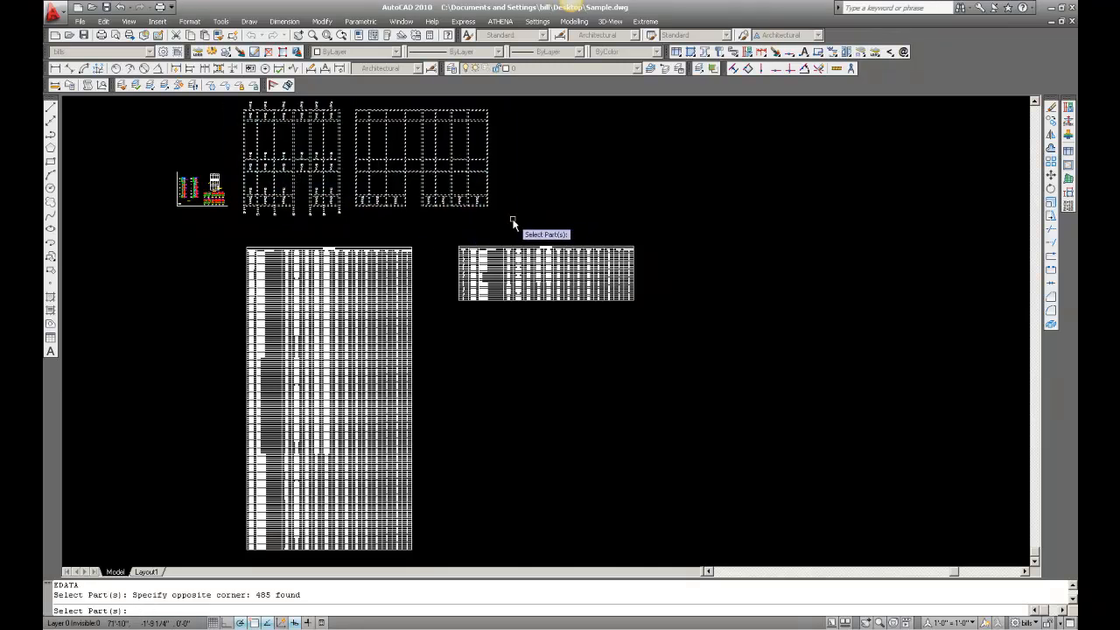
key(Return)
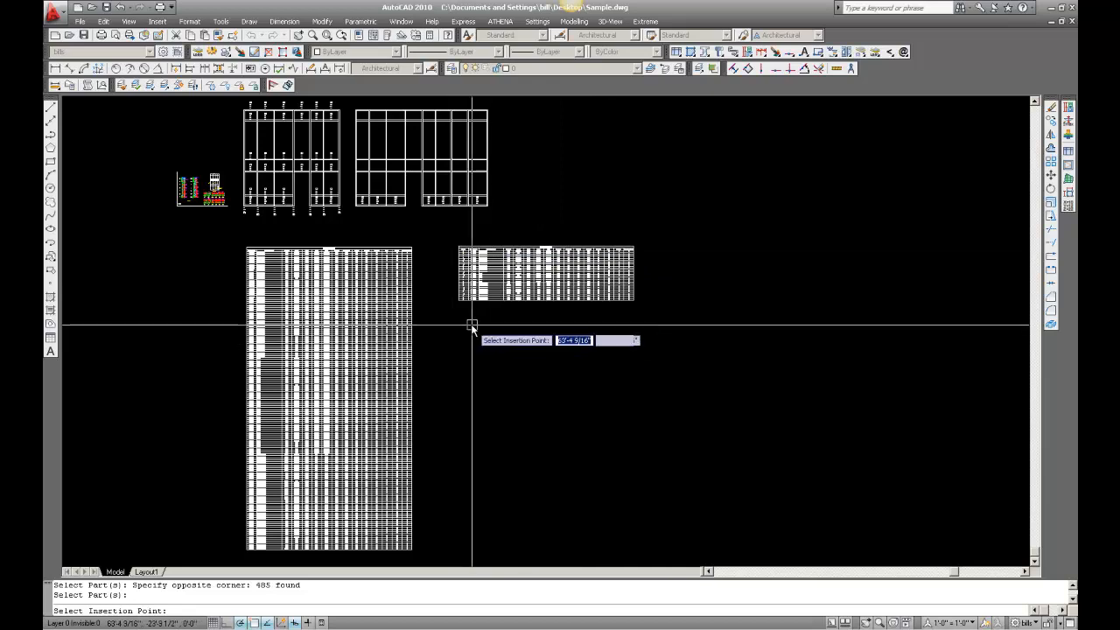
click(463, 321)
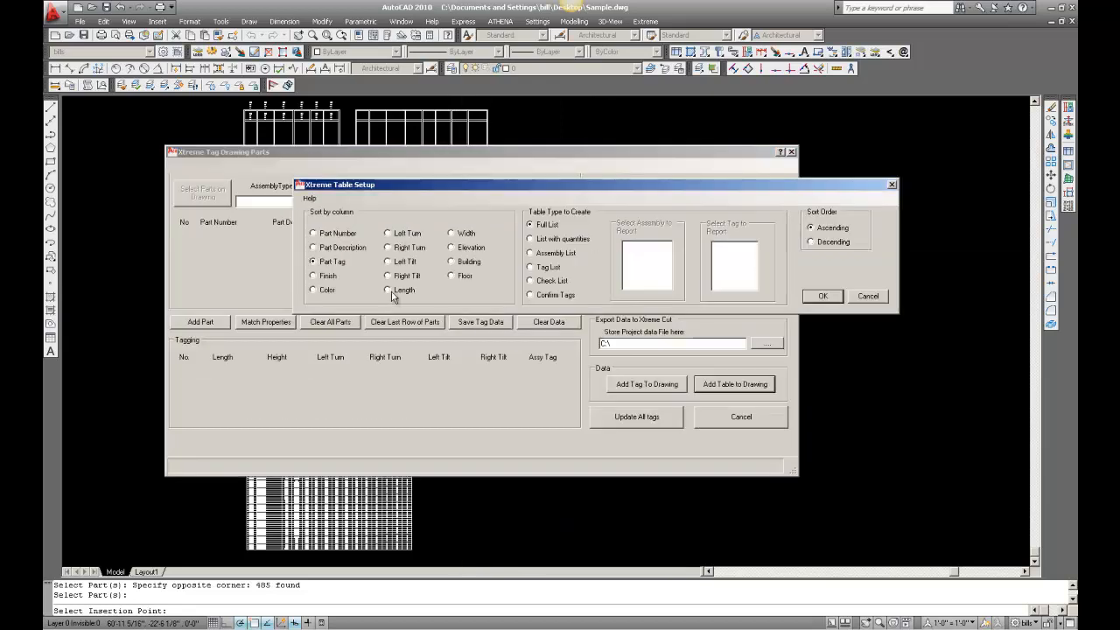
click(315, 248)
click(530, 267)
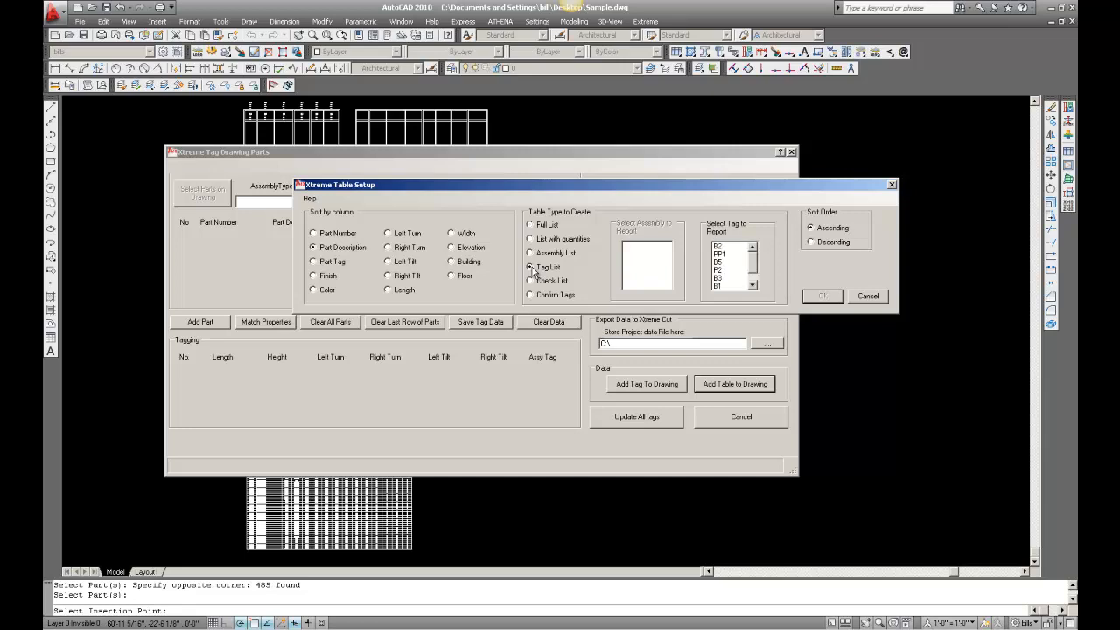
click(734, 287)
click(824, 297)
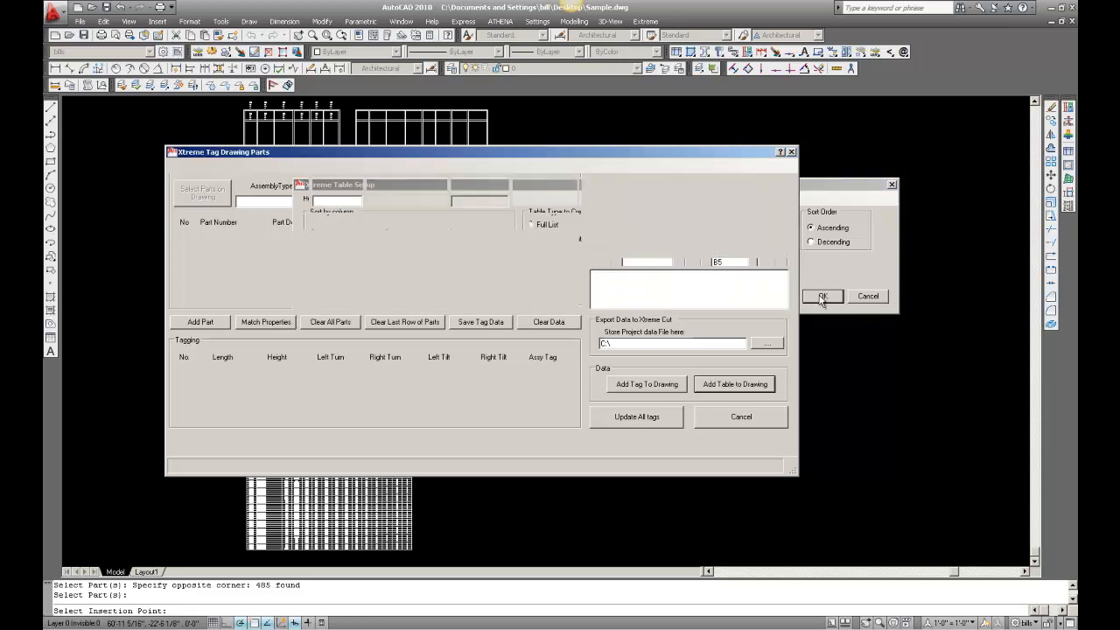
click(792, 152)
- Examine the quantities, part descriptions, part tags and lengths in the B1 fabrication list
scroll(563, 305, up, 6)
scroll(553, 351, up, 3)
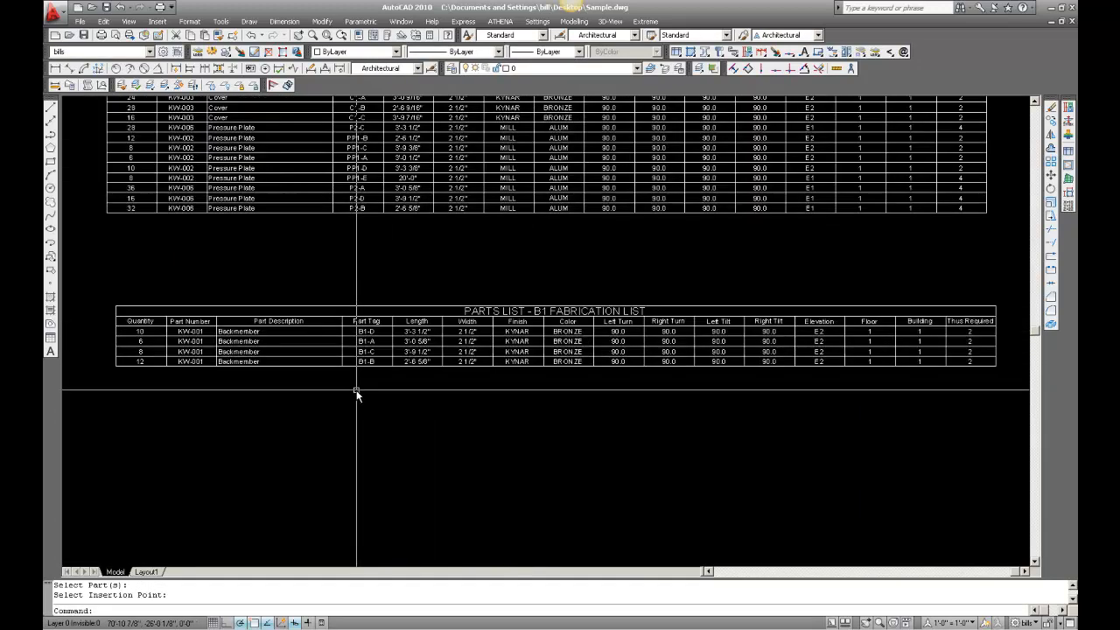
scroll(357, 391, up, 1)
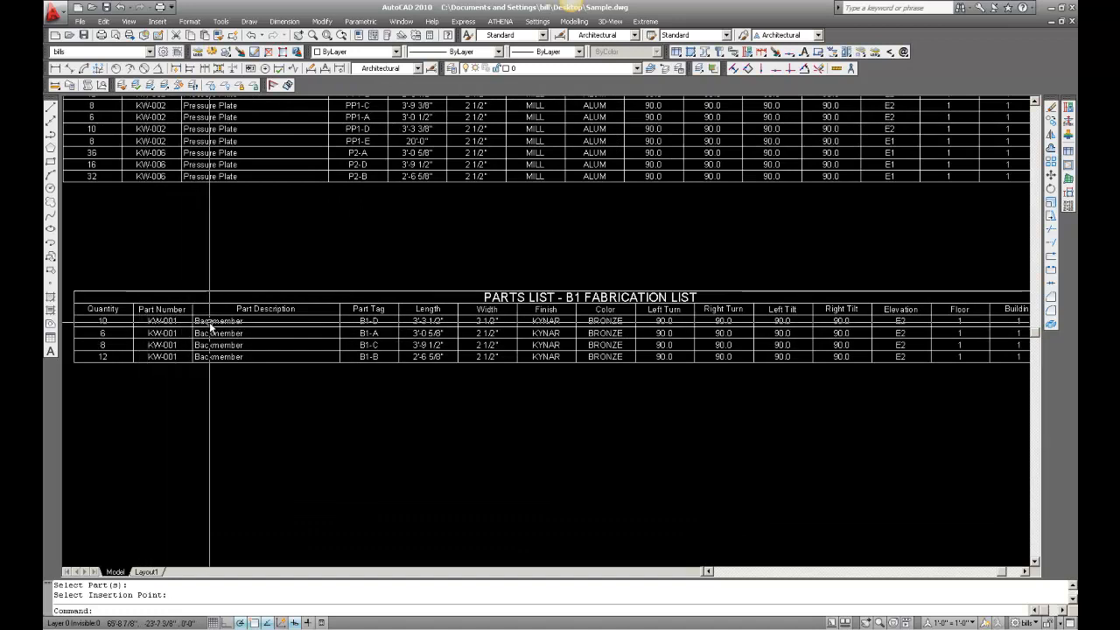
click(426, 320)
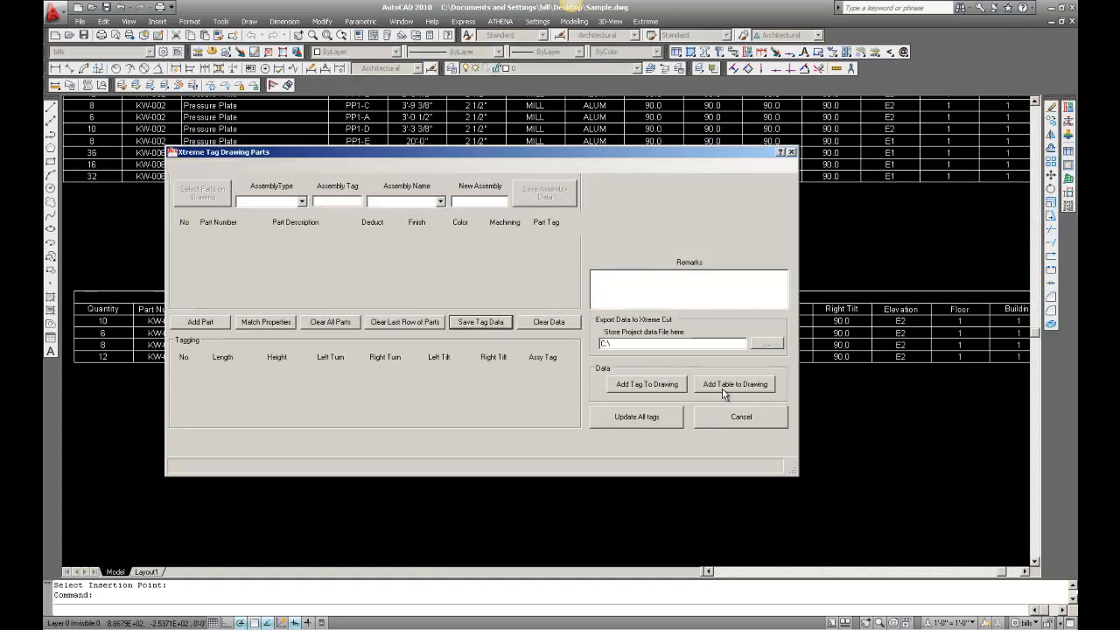
- Add an Assembly List table for assembly S1 of both elevations below the B1 fabrication list, sorted by Part Description in ascending order
click(720, 388)
scroll(613, 377, down, 5)
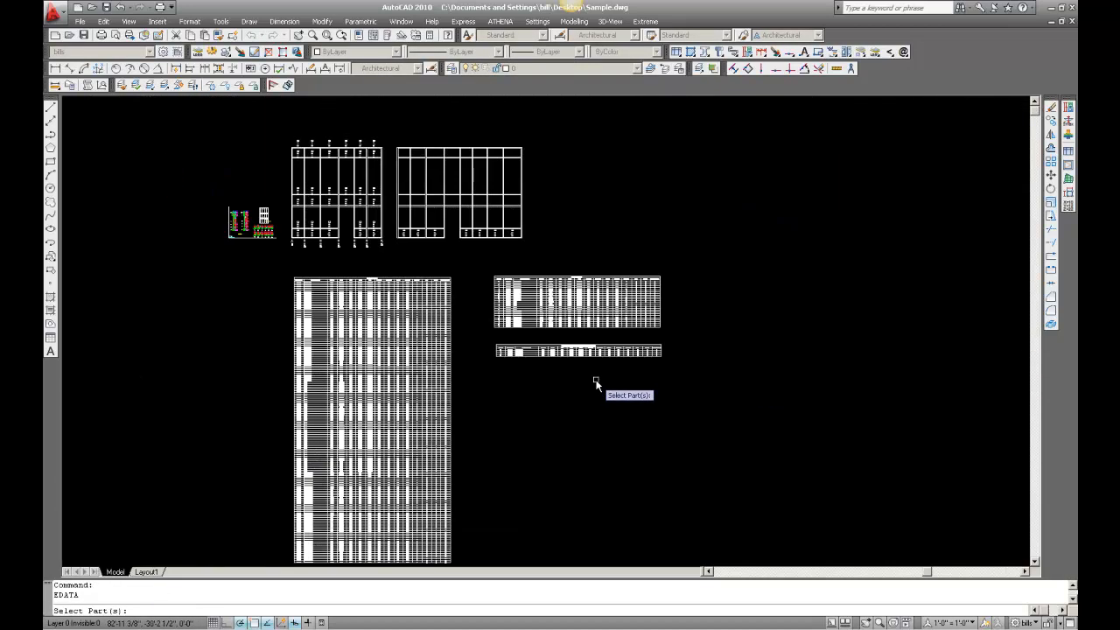
scroll(595, 382, down, 1)
click(356, 186)
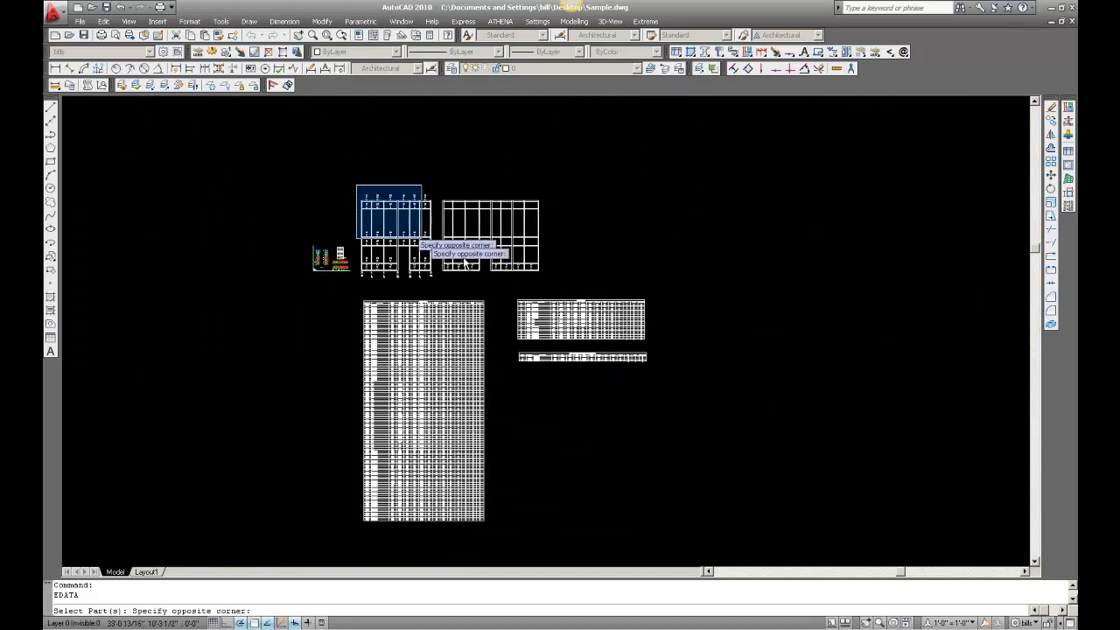
click(567, 287)
key(Return)
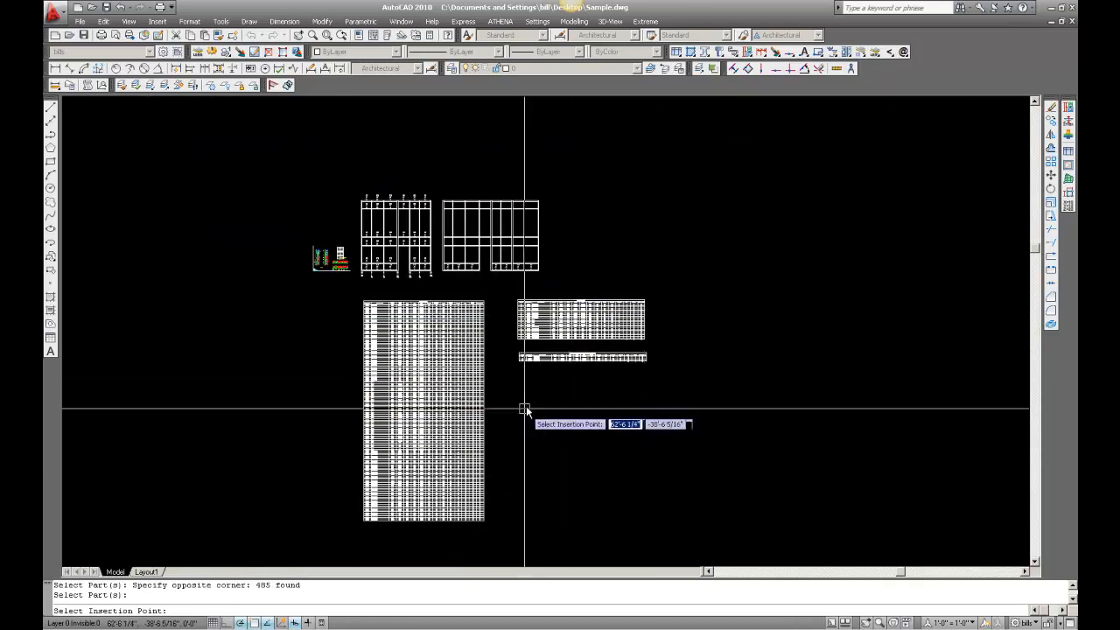
click(520, 400)
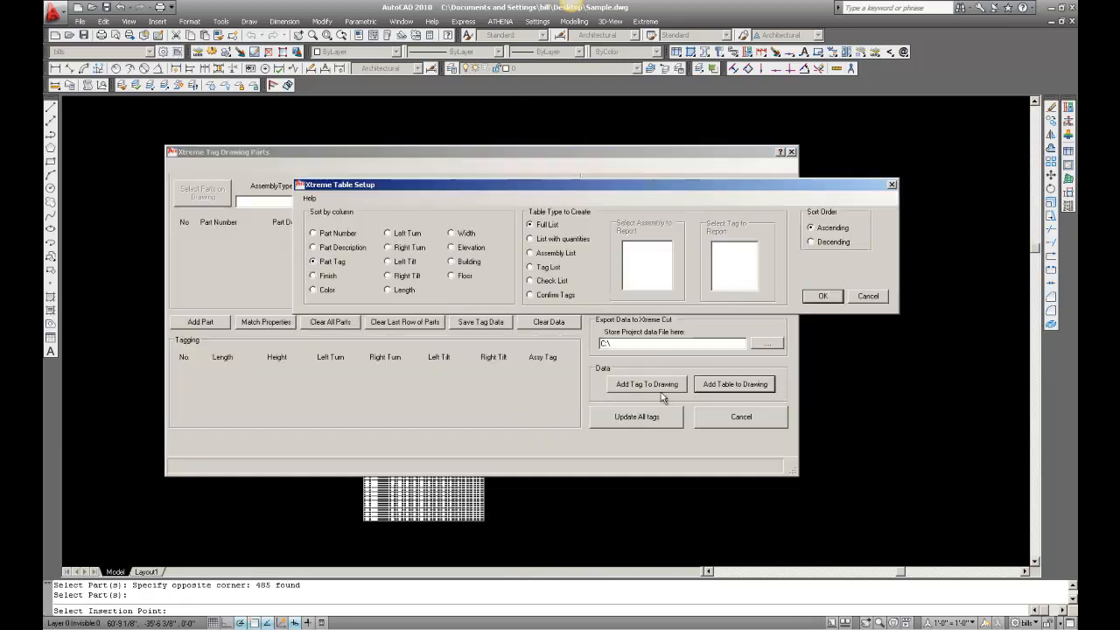
click(313, 248)
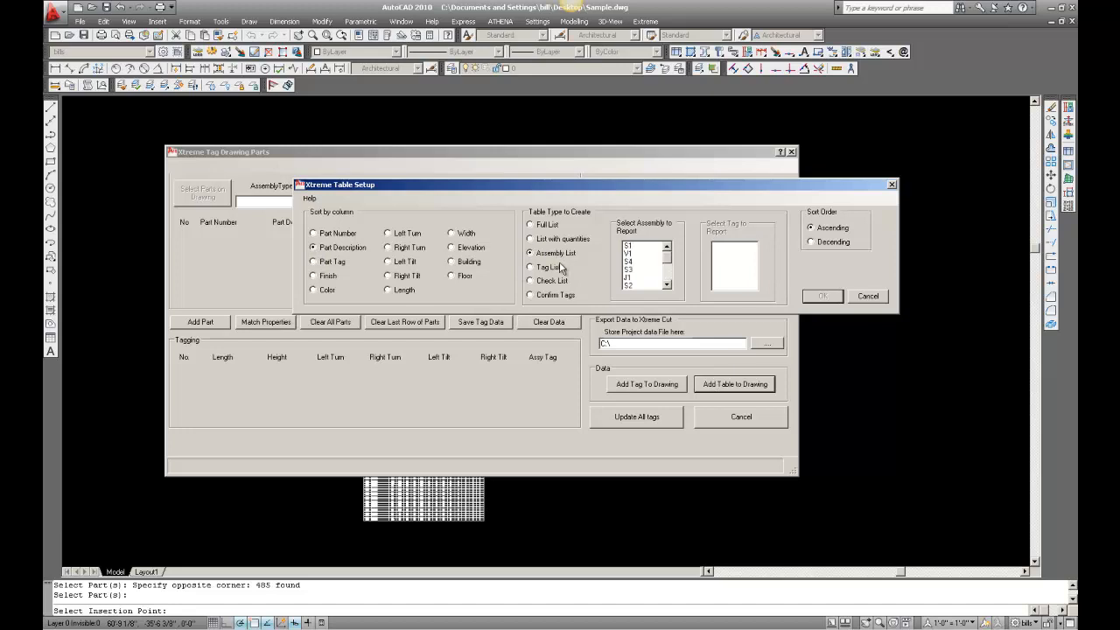
click(668, 270)
mouse_move(666, 265)
mouse_down()
mouse_move(667, 277)
mouse_move(667, 251)
mouse_up()
click(649, 246)
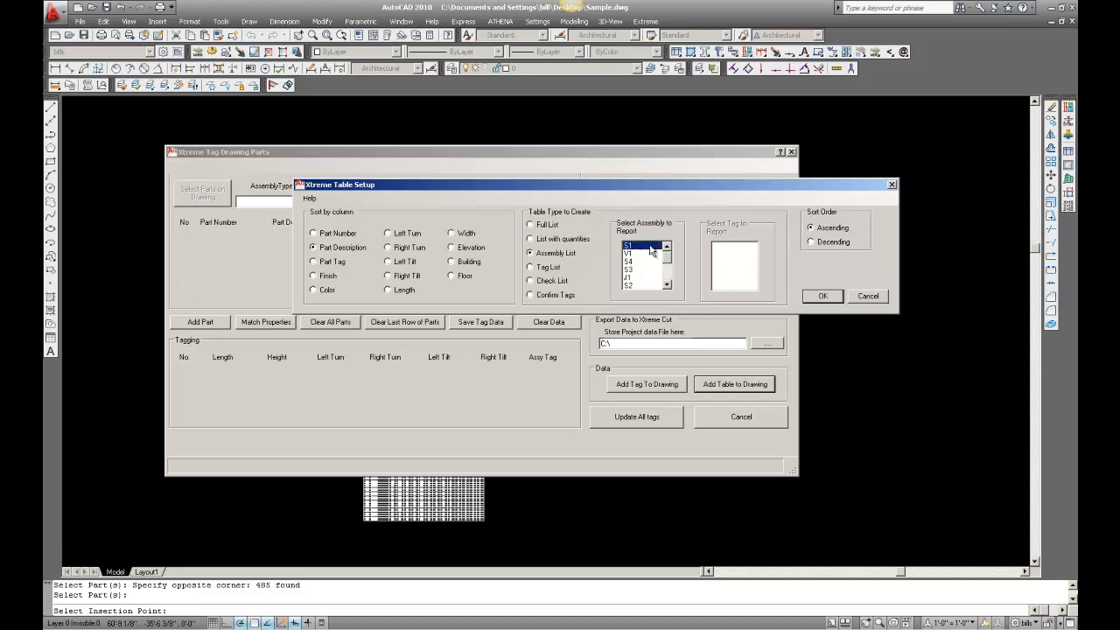
click(821, 297)
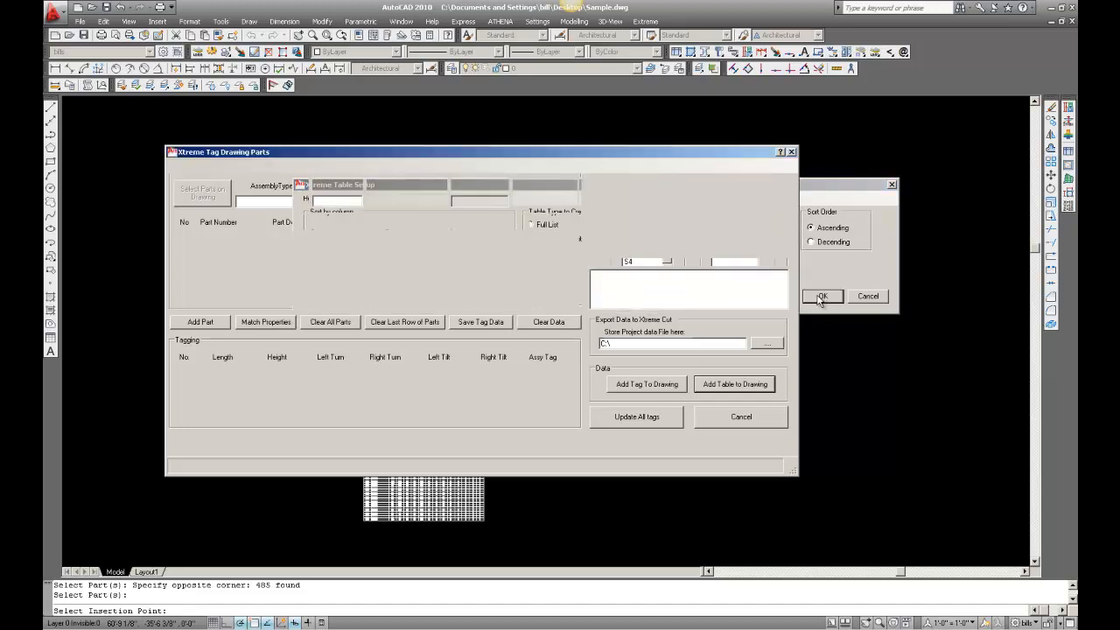
click(791, 153)
- Examine the quantities, part numbers and part tags in the S1 assembly parts list
scroll(575, 400, up, 5)
scroll(519, 417, up, 2)
scroll(393, 455, up, 2)
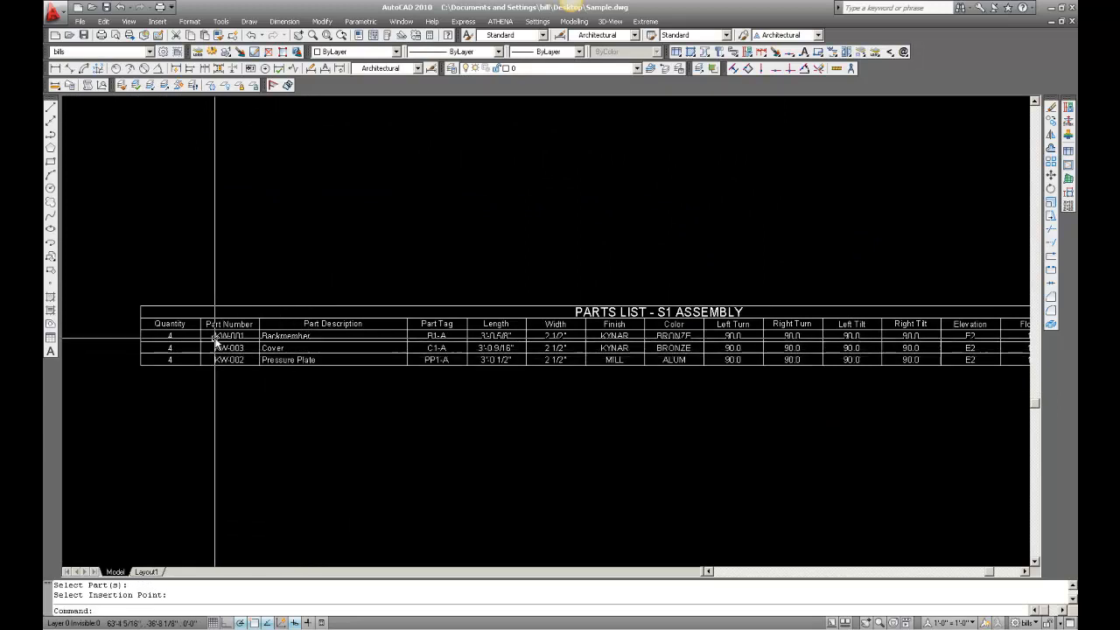
click(440, 326)
- Add a Check List table for both elevations beside the quantities list, sorted by Part Description in ascending order
scroll(478, 383, down, 8)
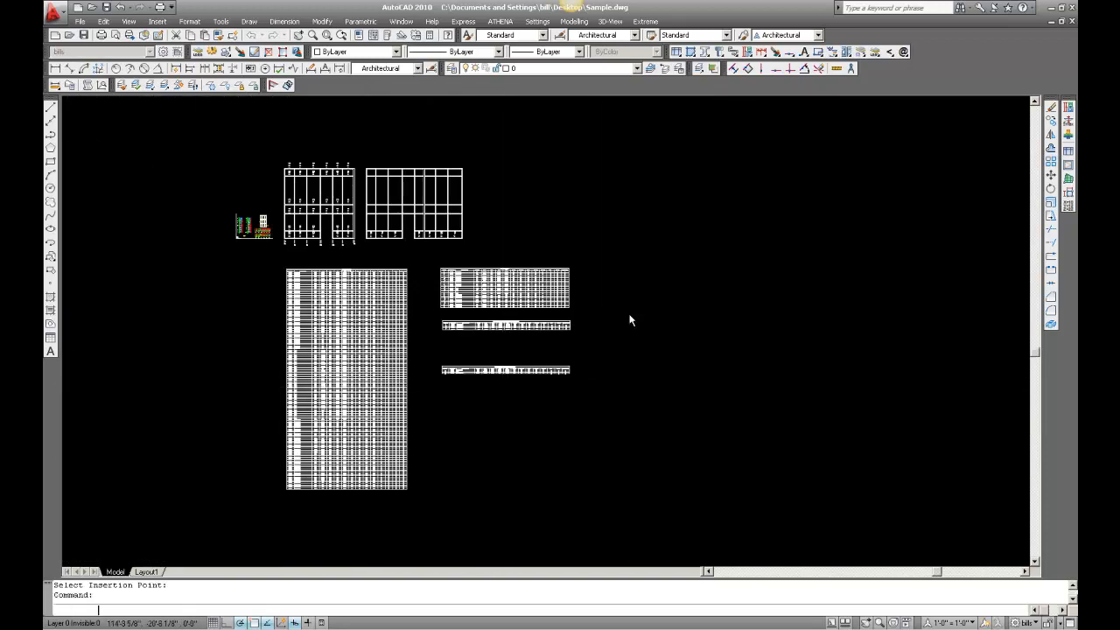
text(EDATA)
key(Return)
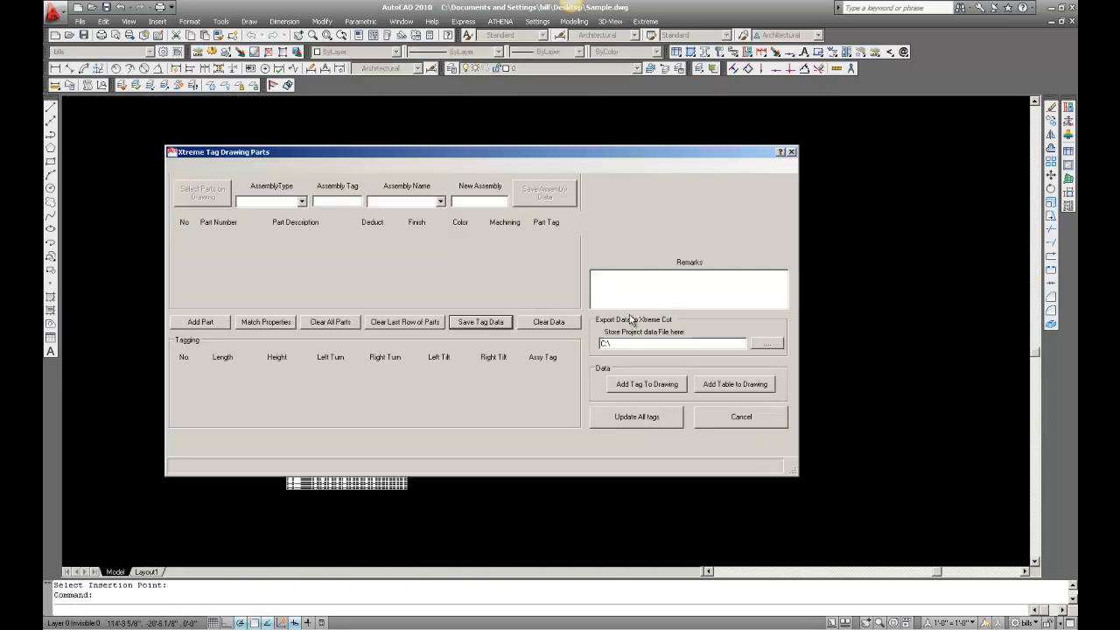
click(730, 388)
click(276, 147)
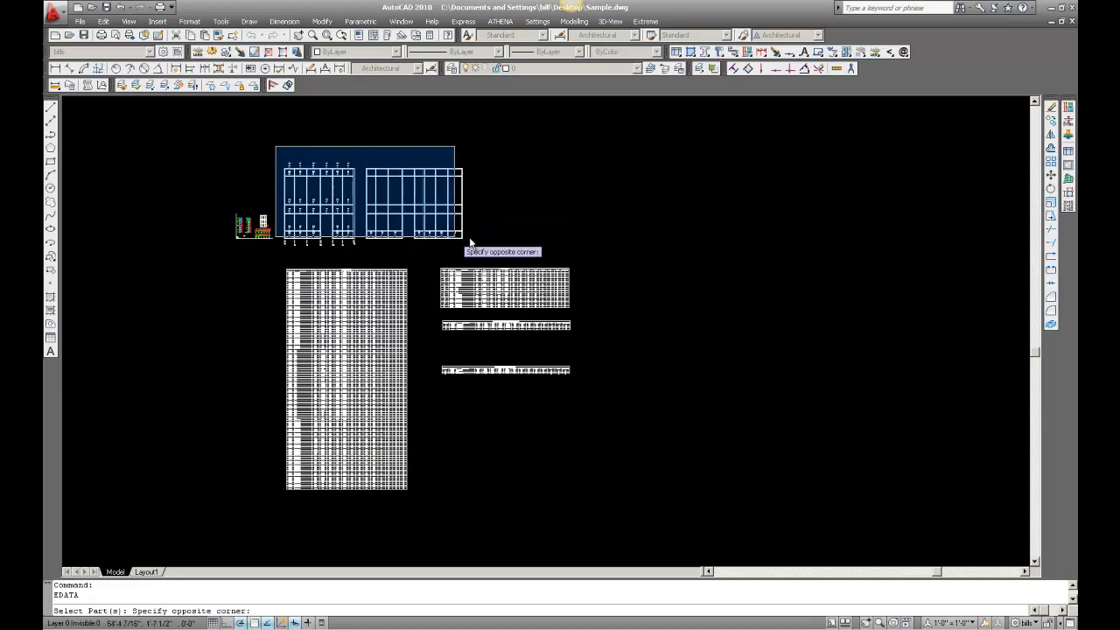
click(503, 249)
key(Return)
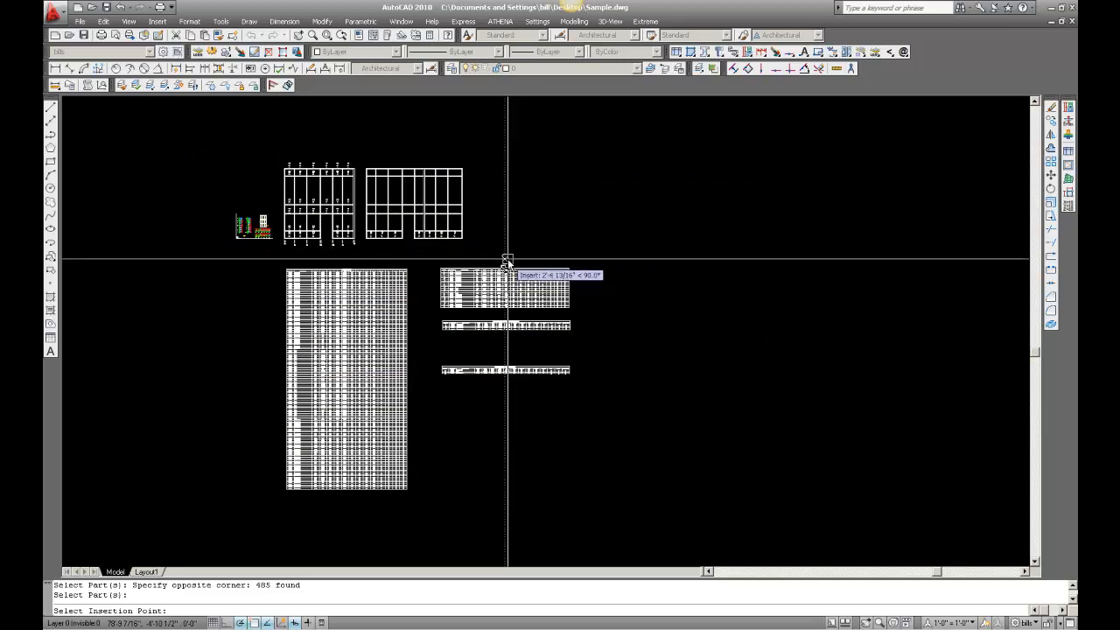
click(598, 269)
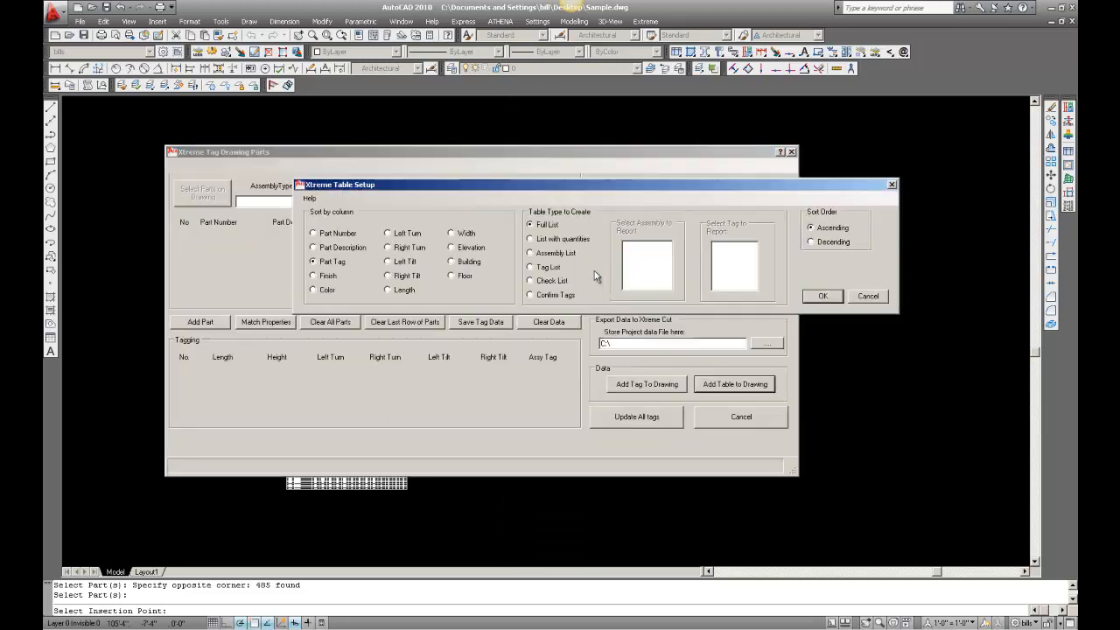
click(315, 249)
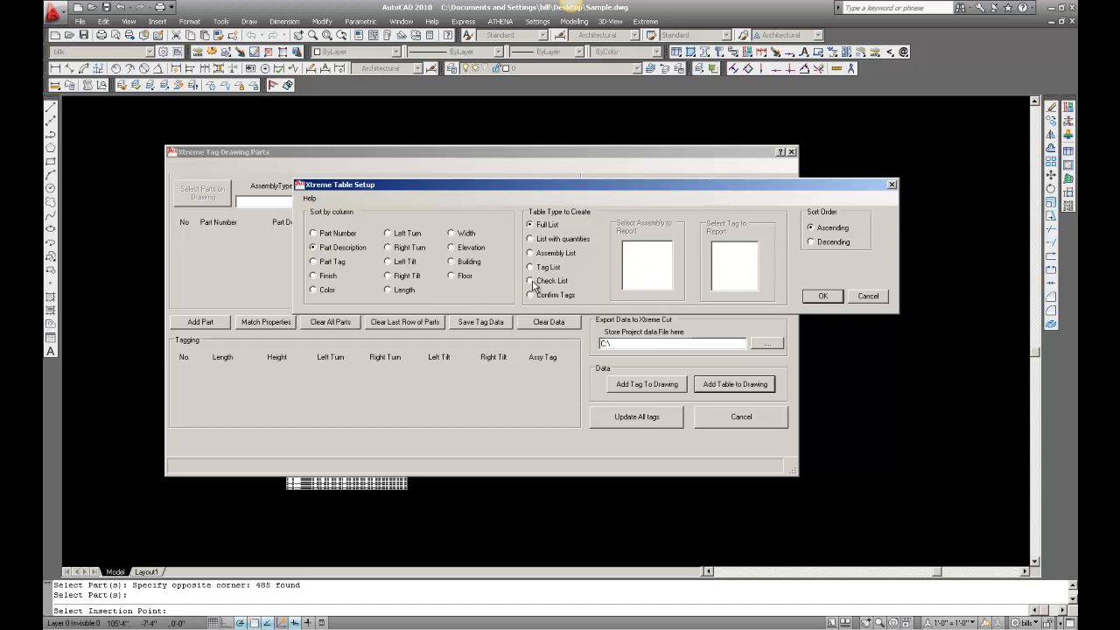
click(823, 297)
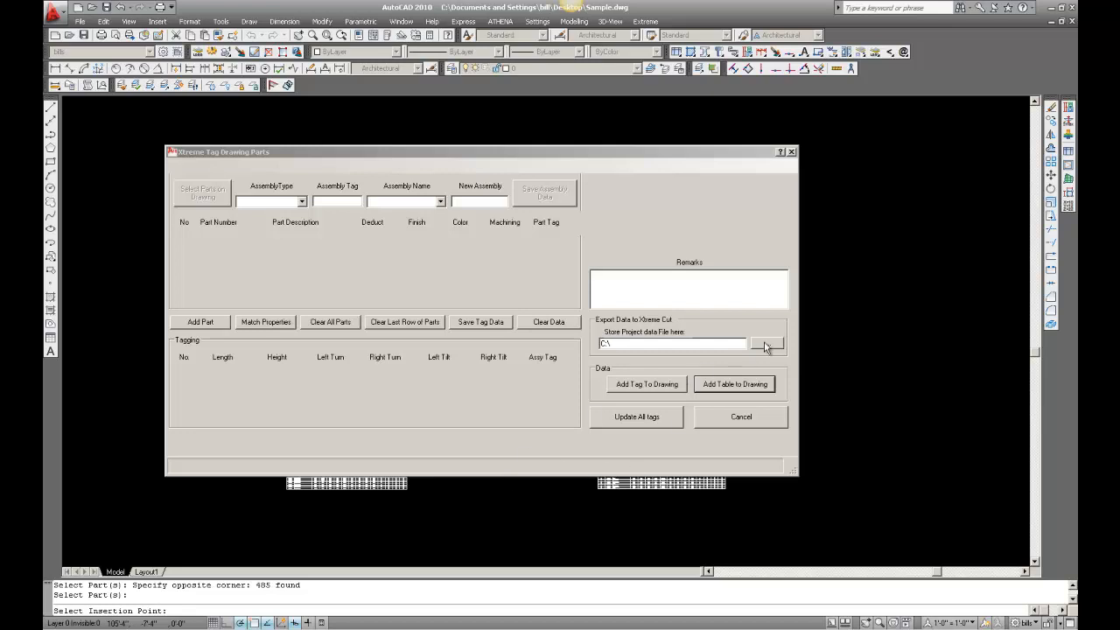
click(791, 152)
- Examine the item numbers in the parts checklist and compare them with the item numbers and tags on the first elevation
scroll(753, 319, up, 1)
scroll(745, 330, up, 8)
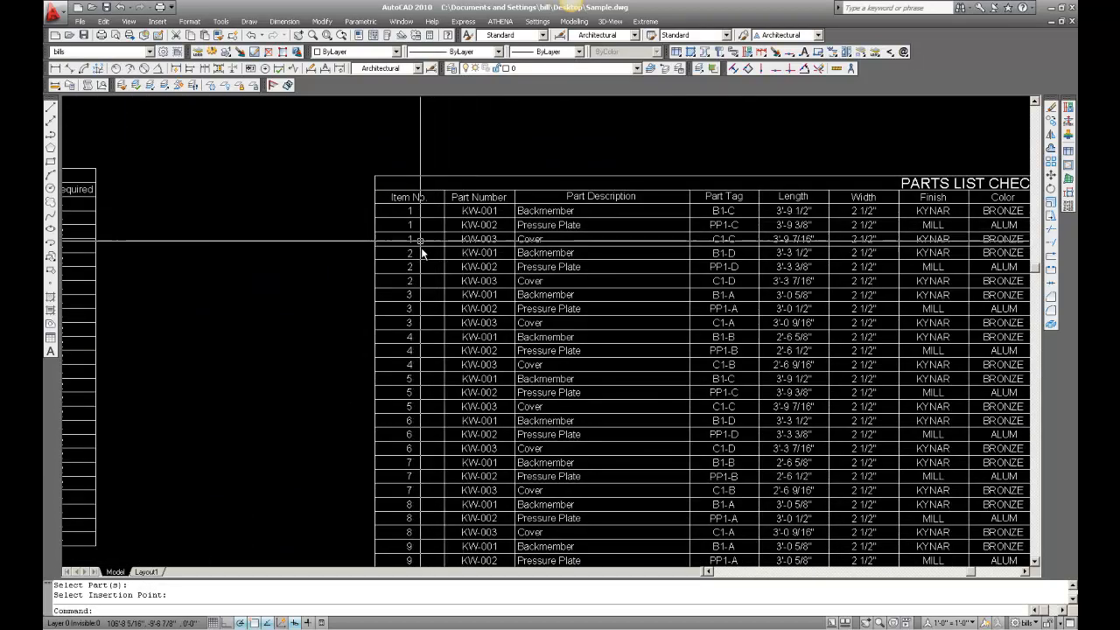
scroll(438, 283, down, 8)
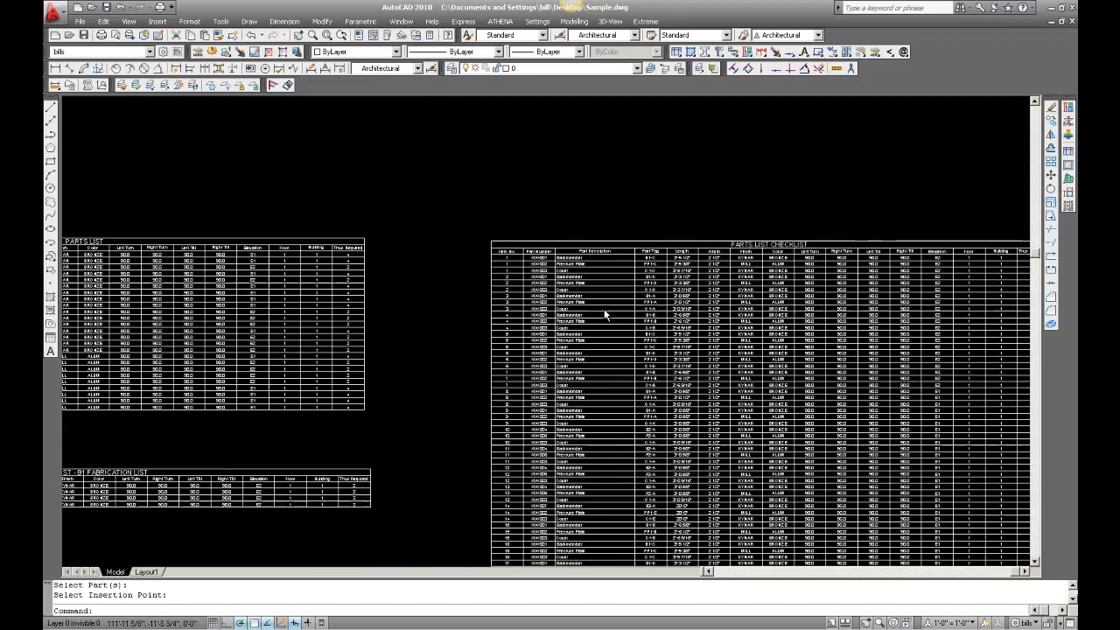
scroll(273, 259, up, 7)
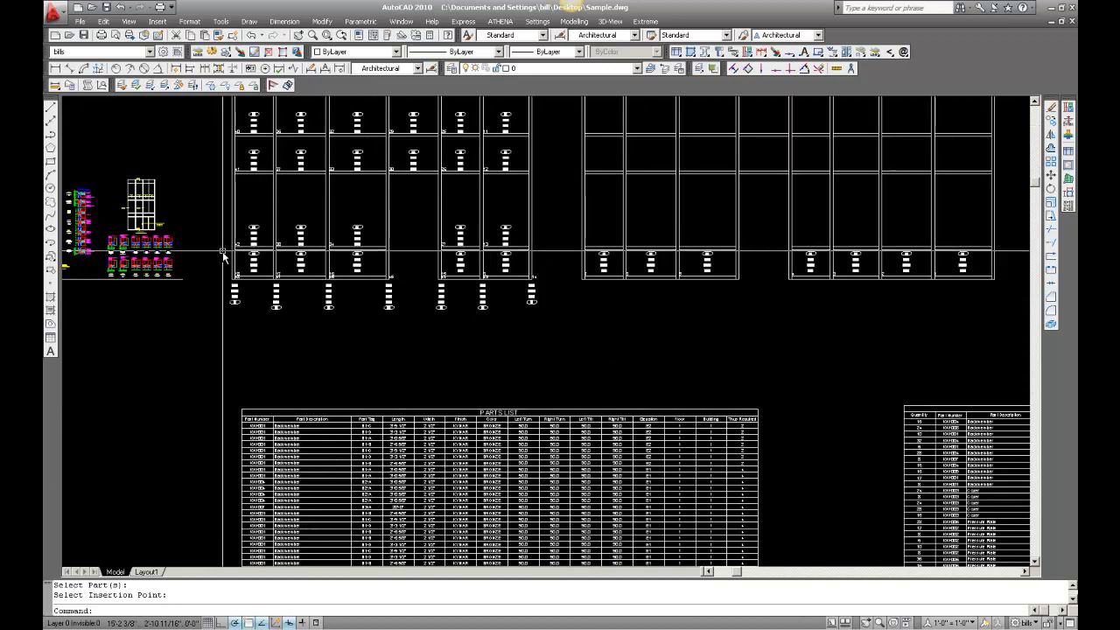
scroll(507, 309, up, 2)
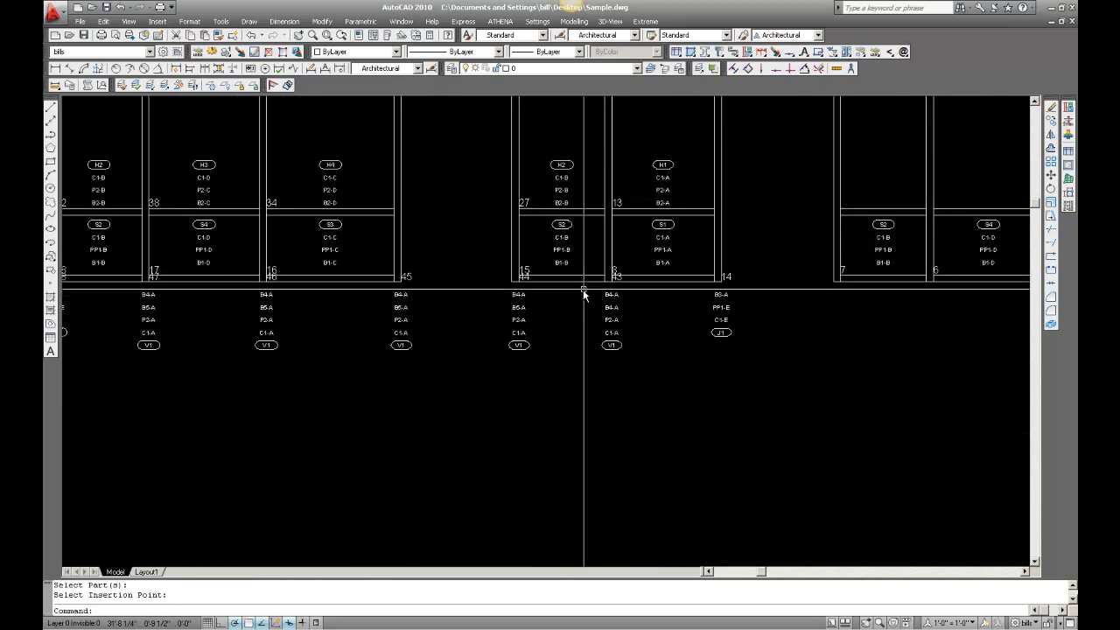
scroll(582, 315, down, 3)
scroll(507, 153, up, 4)
scroll(507, 149, up, 2)
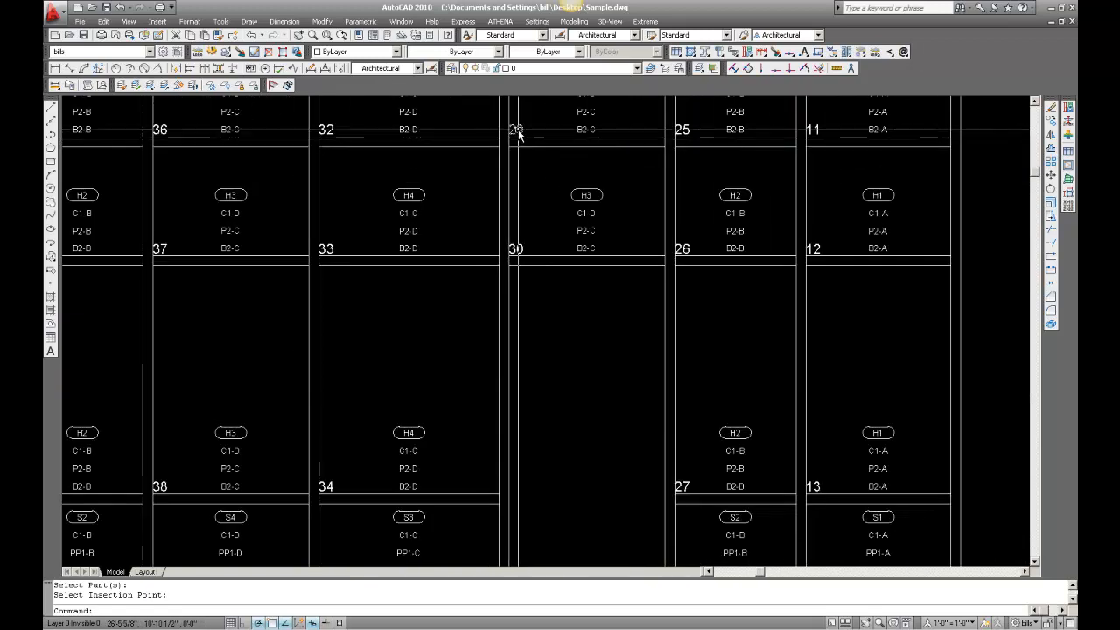
scroll(407, 251, down, 6)
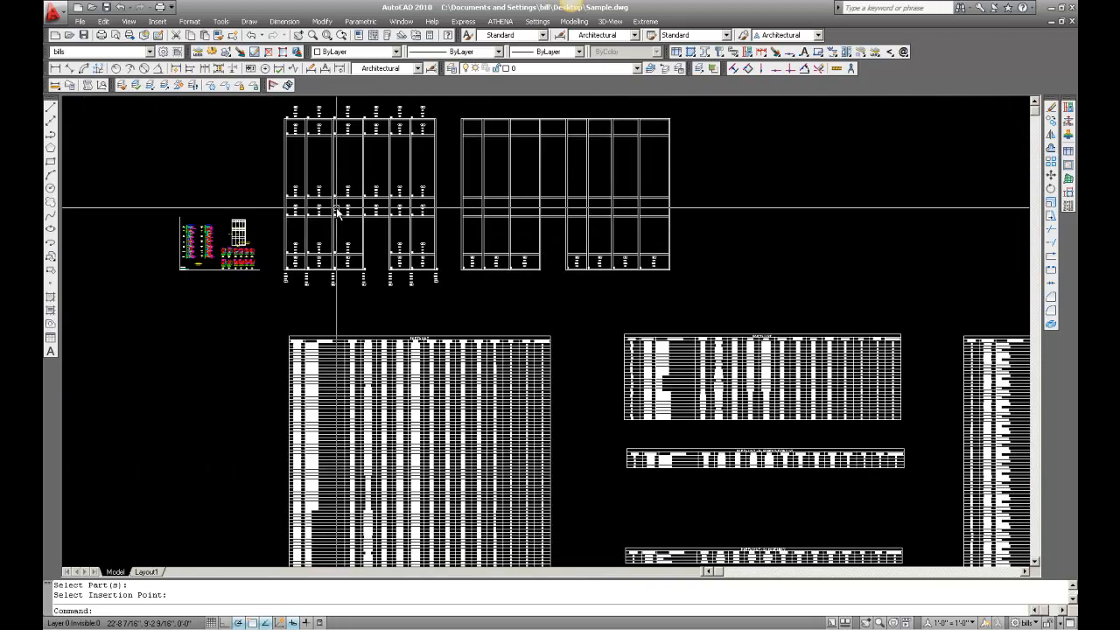
scroll(726, 408, up, 6)
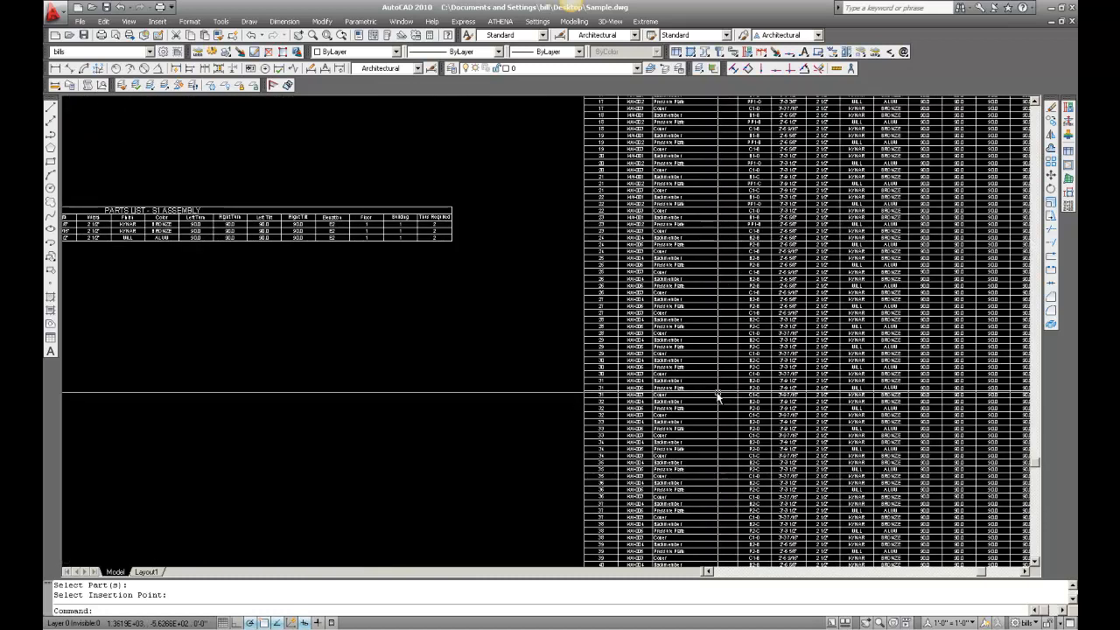
scroll(630, 359, up, 3)
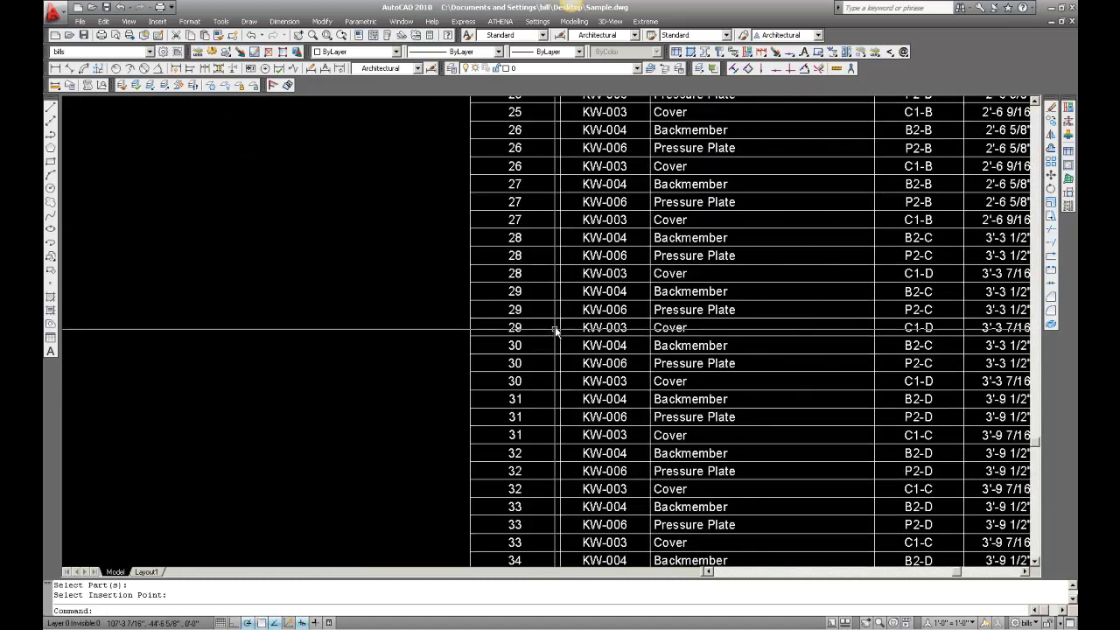
scroll(561, 290, down, 7)
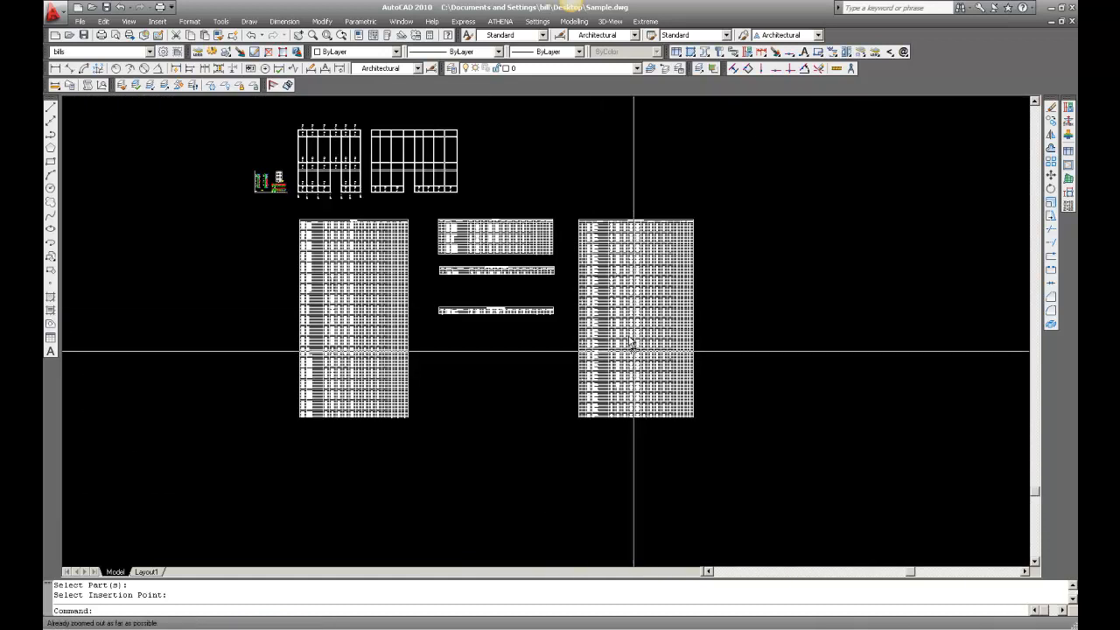
- Stretch the right end of the second elevation outward to widen its last bay
scroll(280, 123, up, 3)
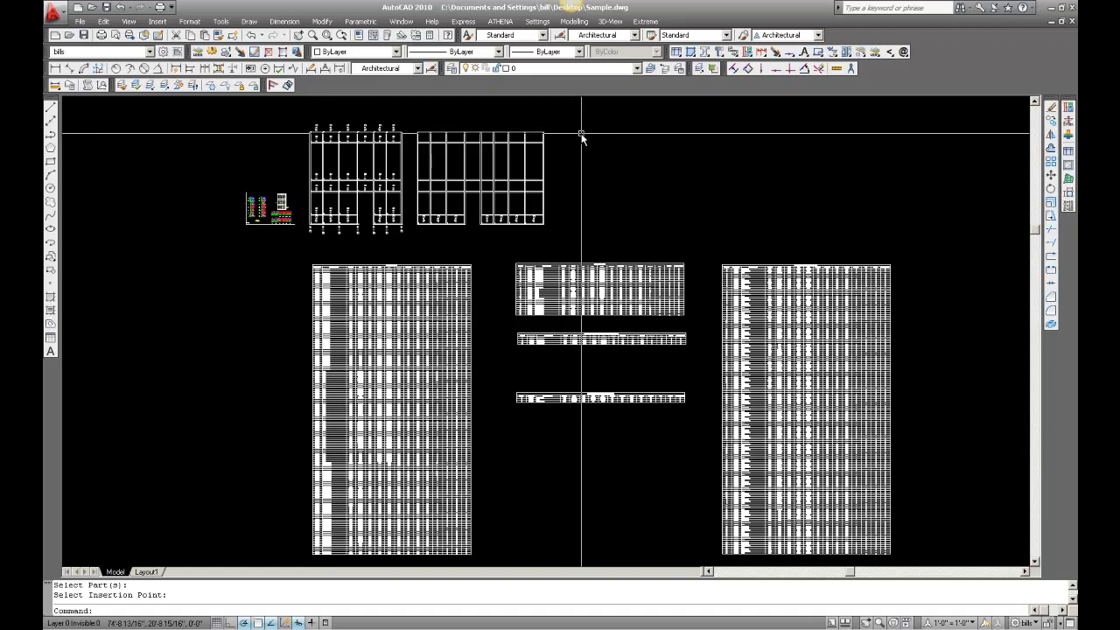
click(1052, 216)
click(579, 232)
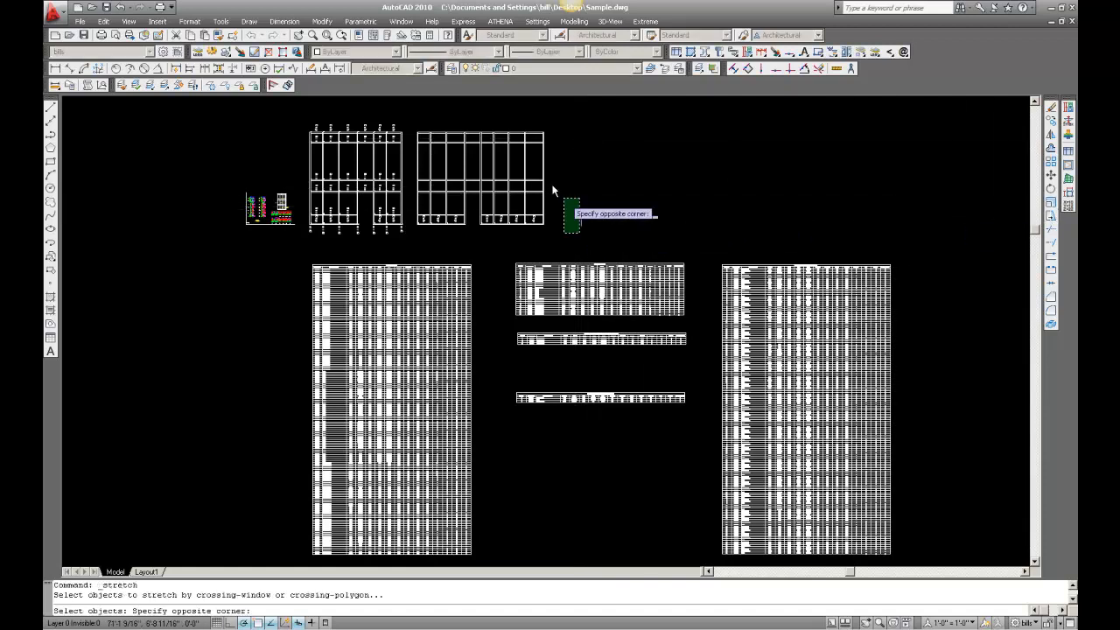
click(532, 128)
key(Return)
click(542, 127)
click(560, 133)
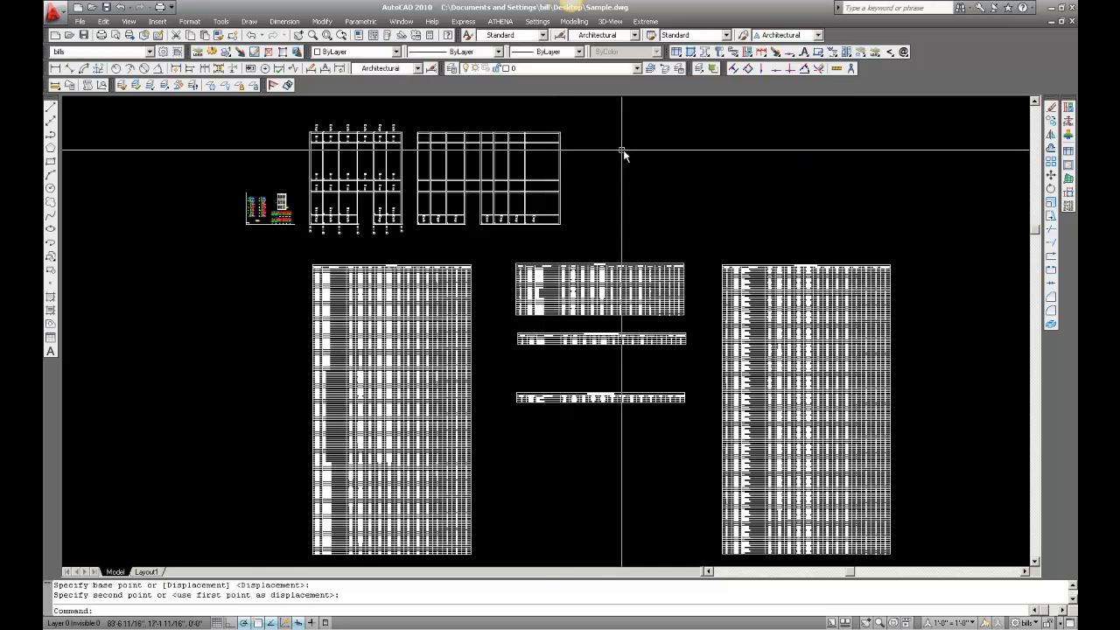
click(645, 24)
click(662, 76)
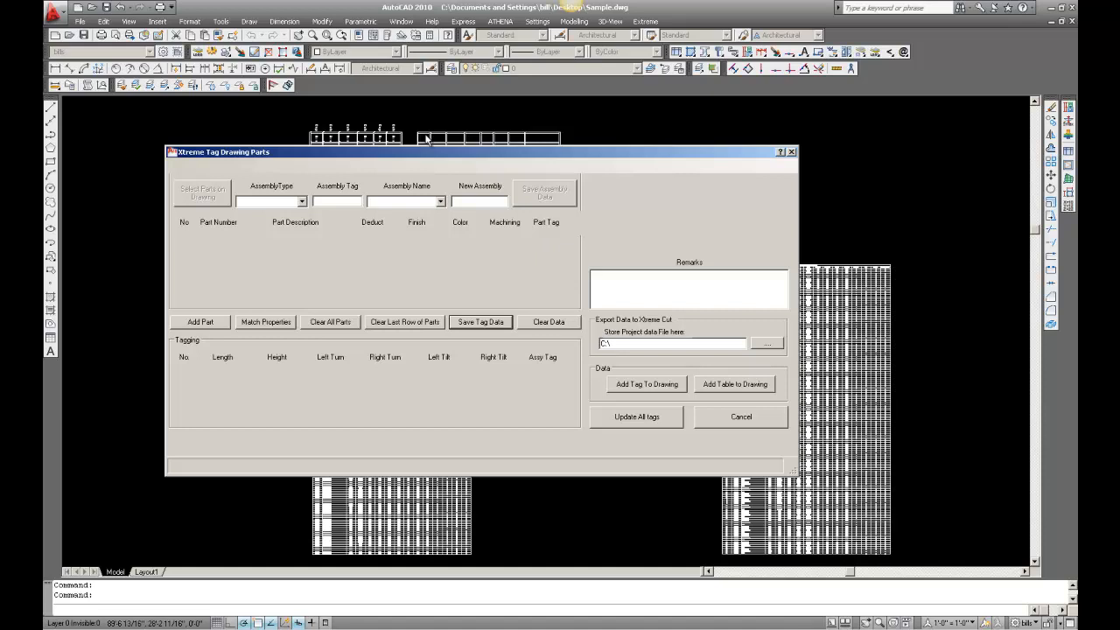
click(791, 153)
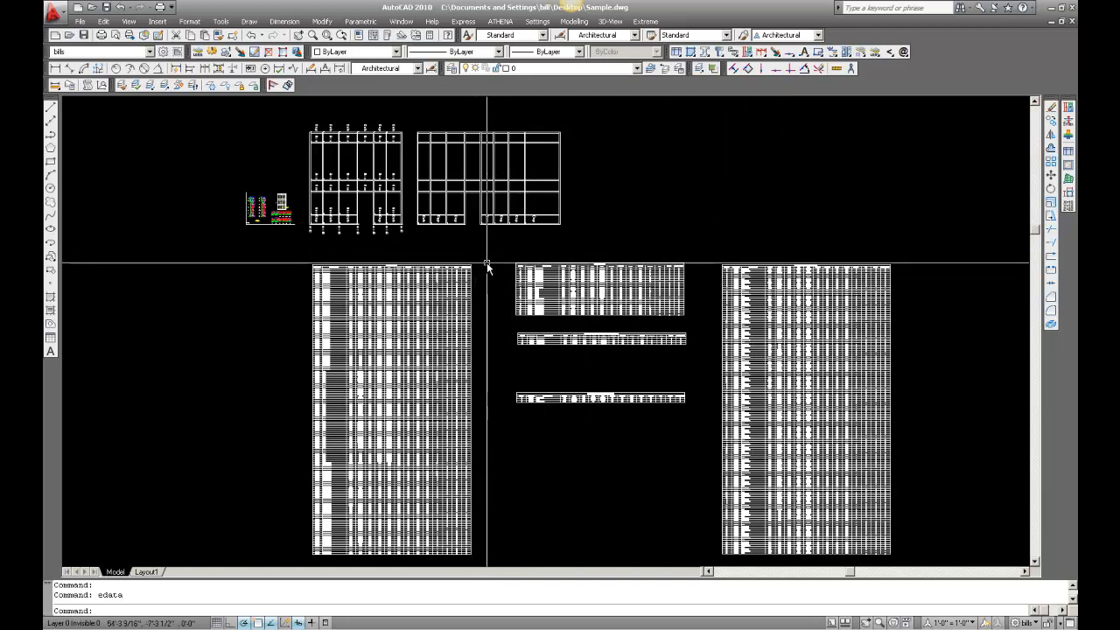
text(tab)
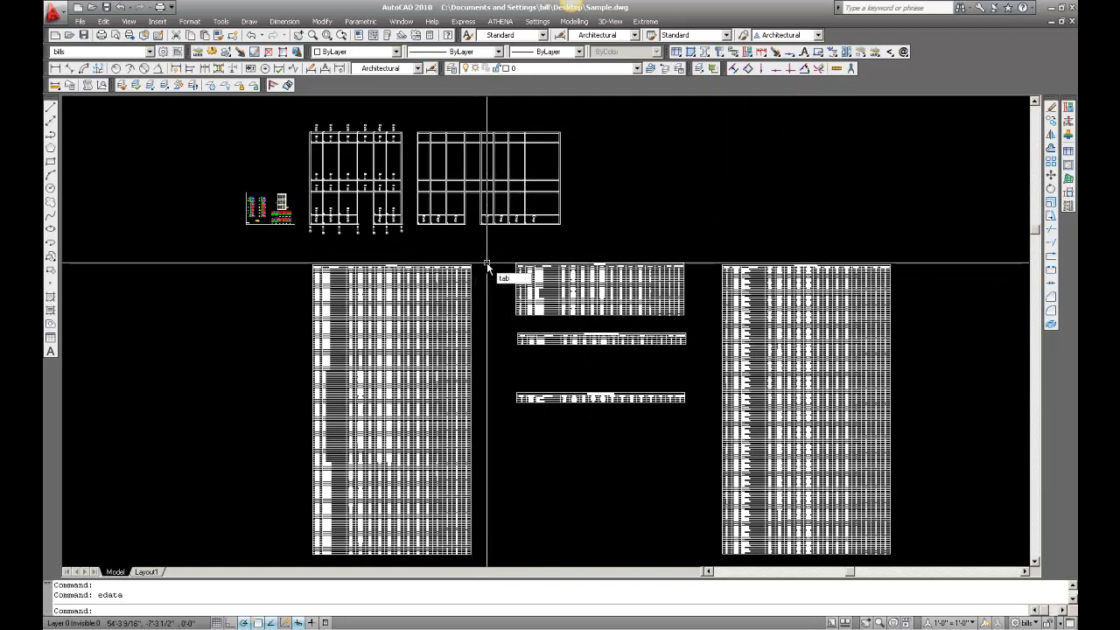
text(le)
key(Return)
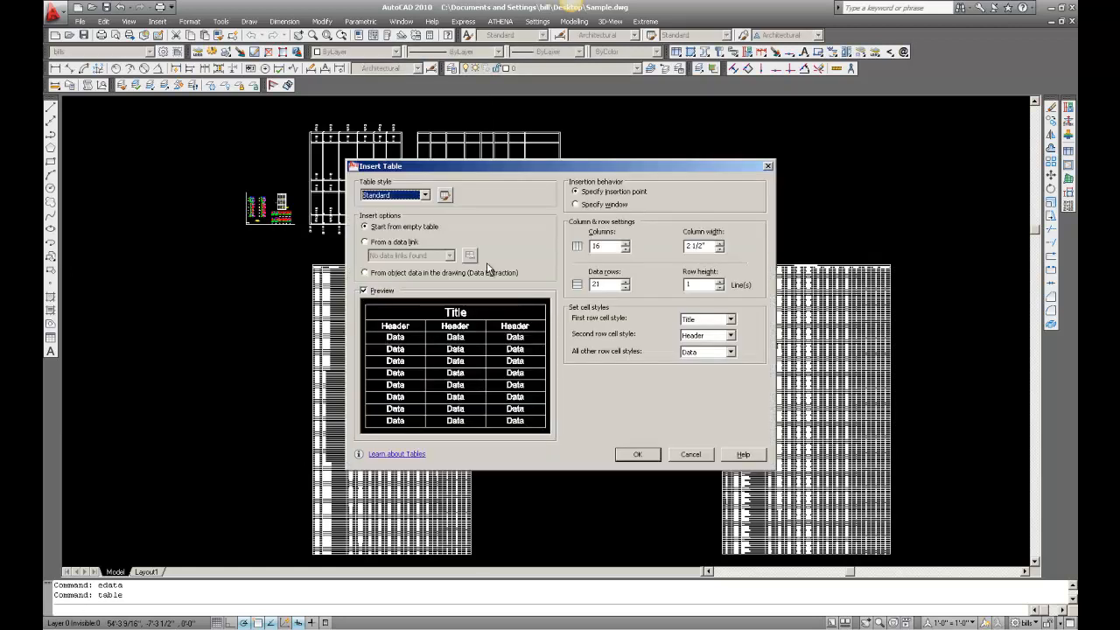
click(700, 455)
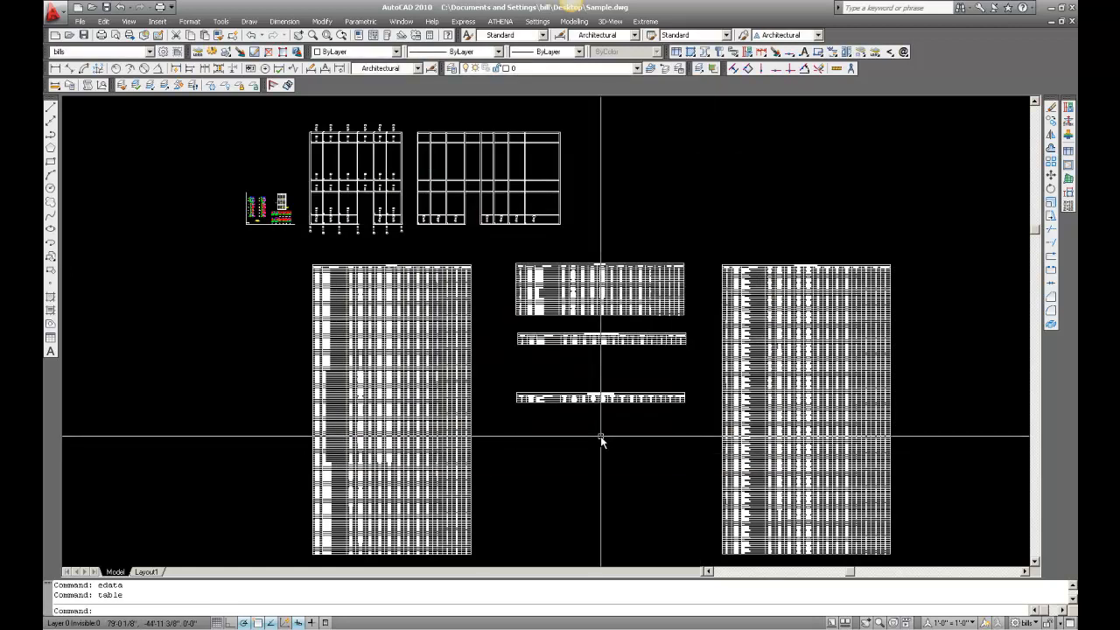
- Export the full parts list table below the elevations to the desktop as school2.csv with the TABLEEXPORT command
text(tableexport)
key(Return)
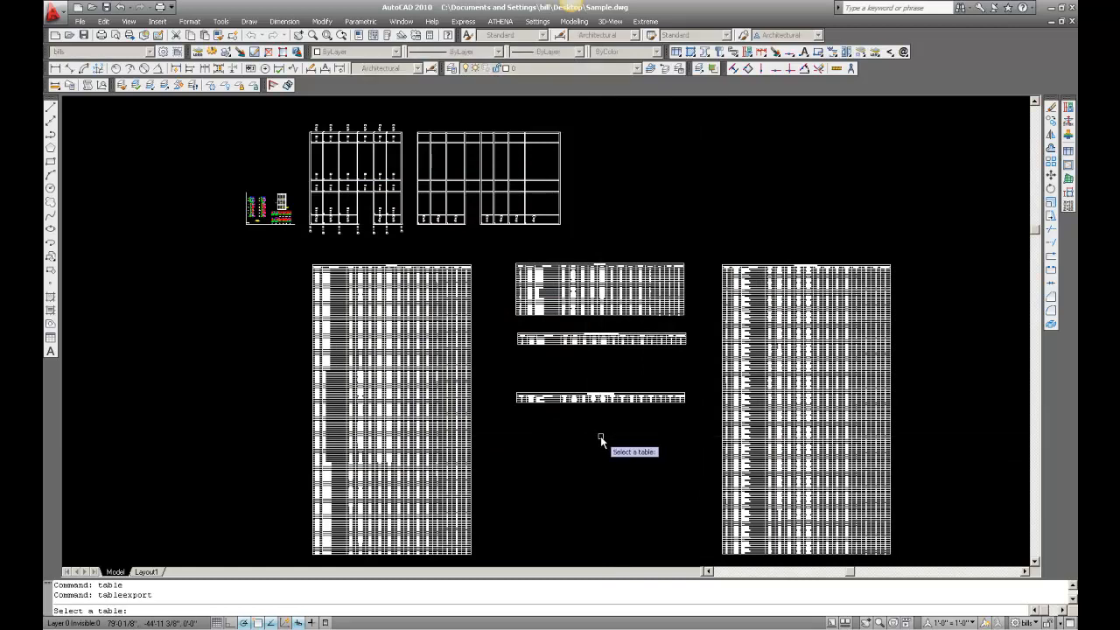
click(464, 371)
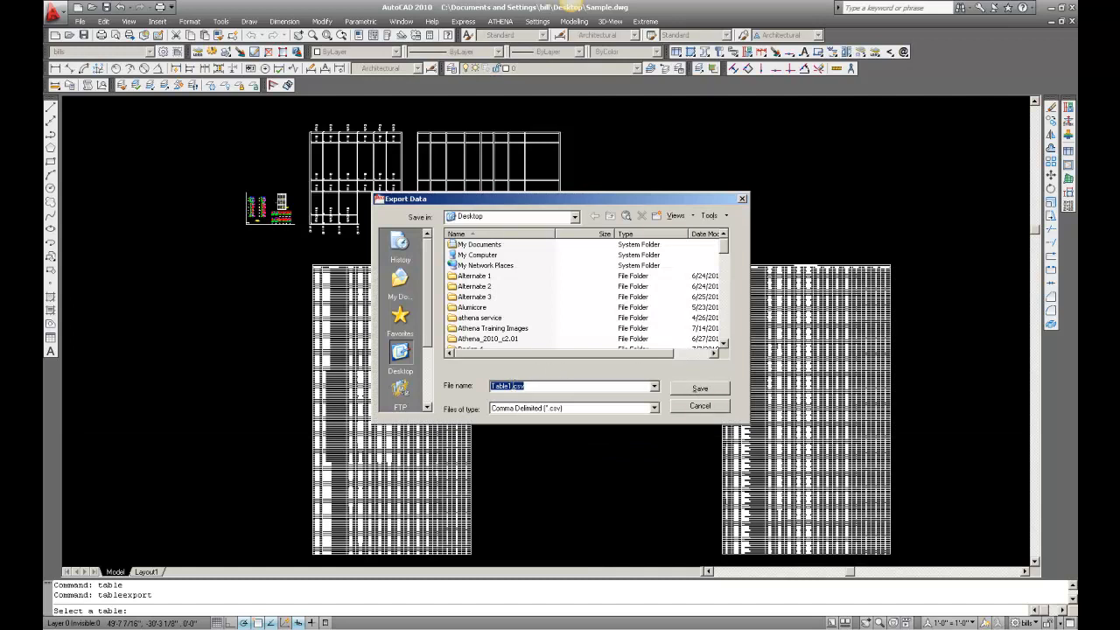
drag(513, 386, 469, 386)
text(sc)
click(701, 389)
click(516, 337)
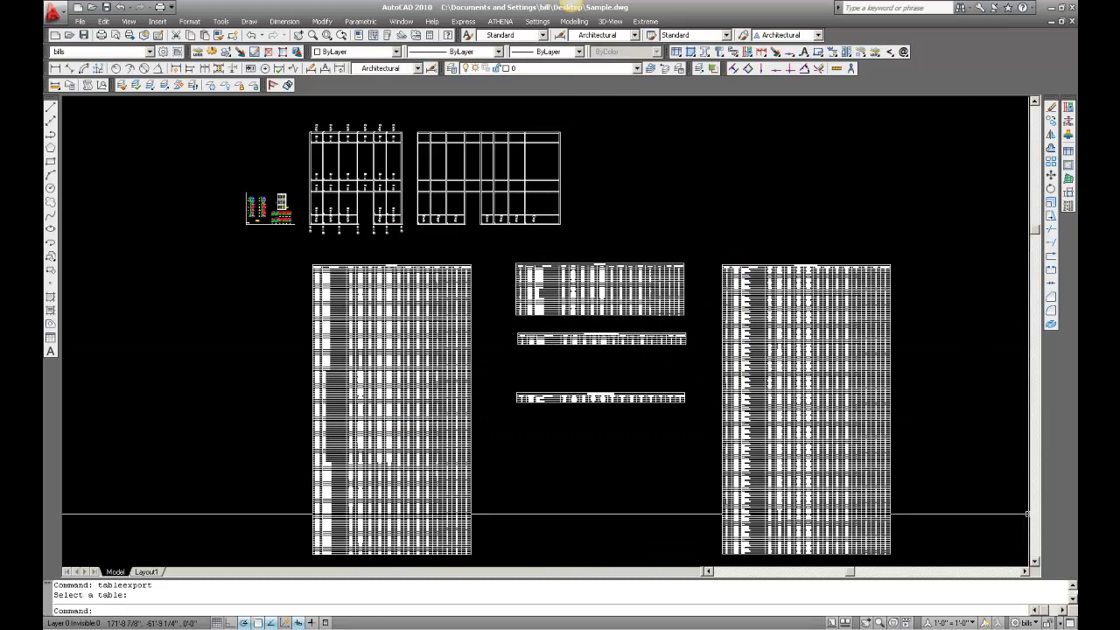
- Open school2.csv from the desktop in Excel and delete the PARTS LIST title row
key(super+d)
double_click(726, 547)
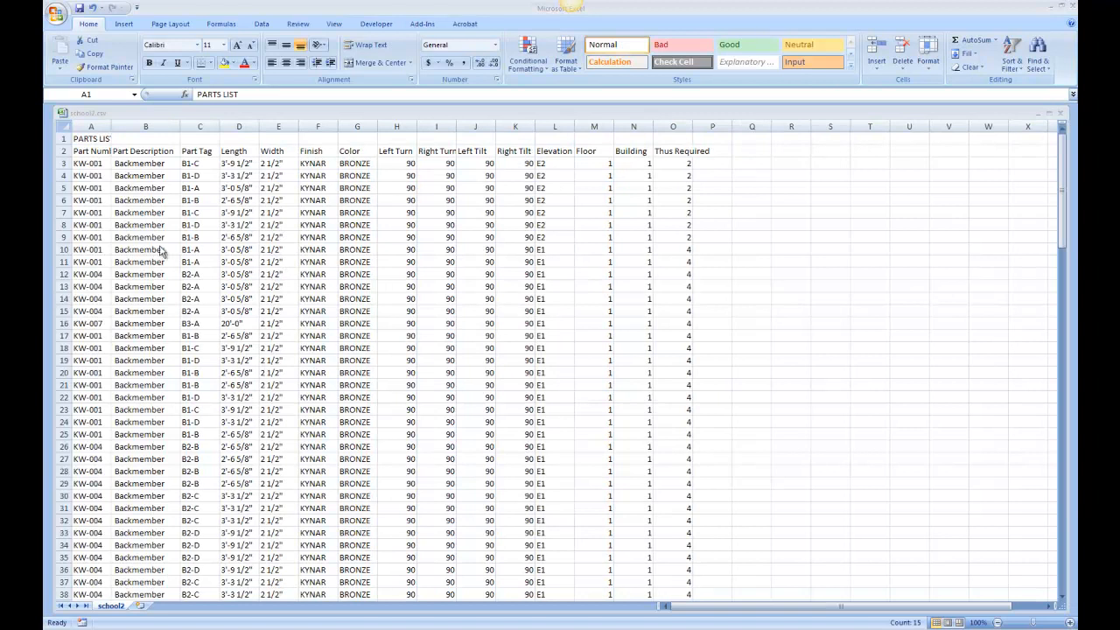
click(64, 138)
right_click(62, 138)
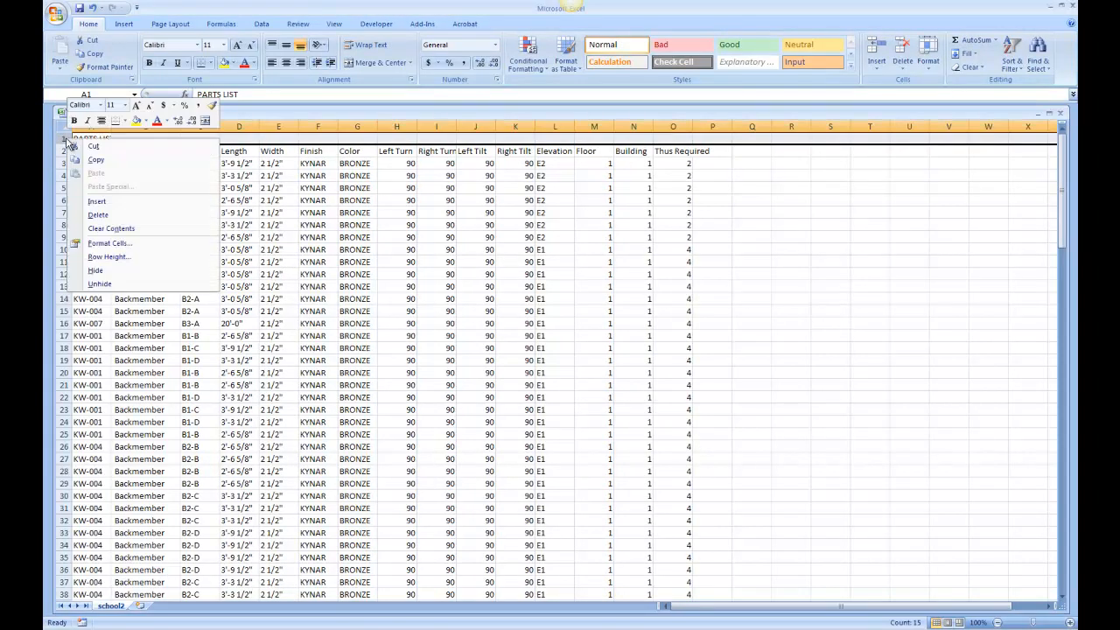
click(98, 214)
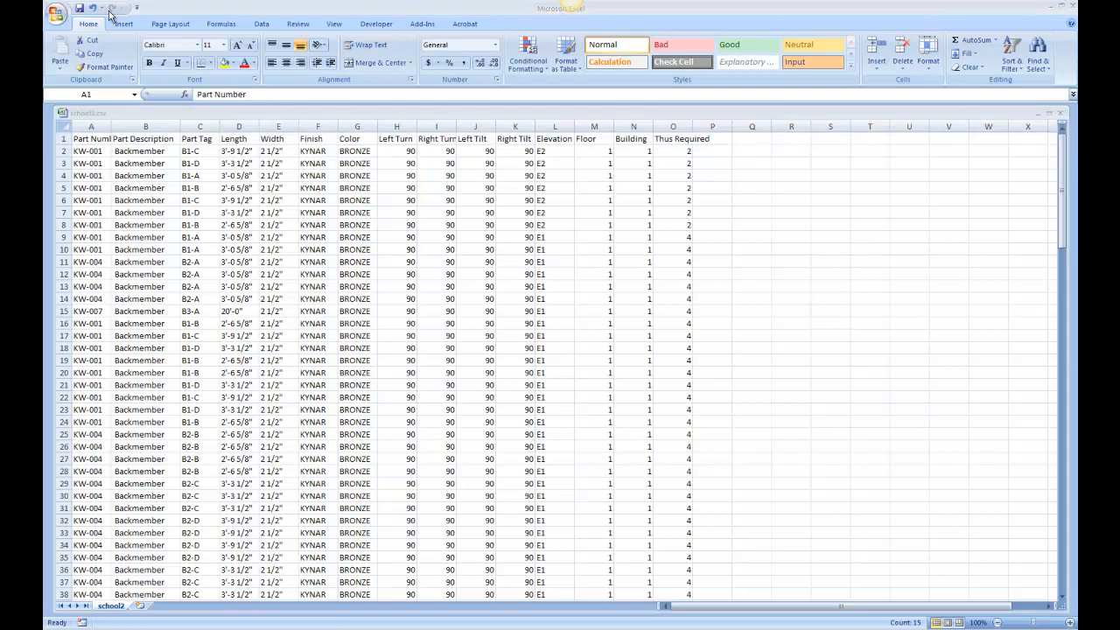
- Save the edited school2.csv and return to the desktop
click(58, 13)
click(81, 95)
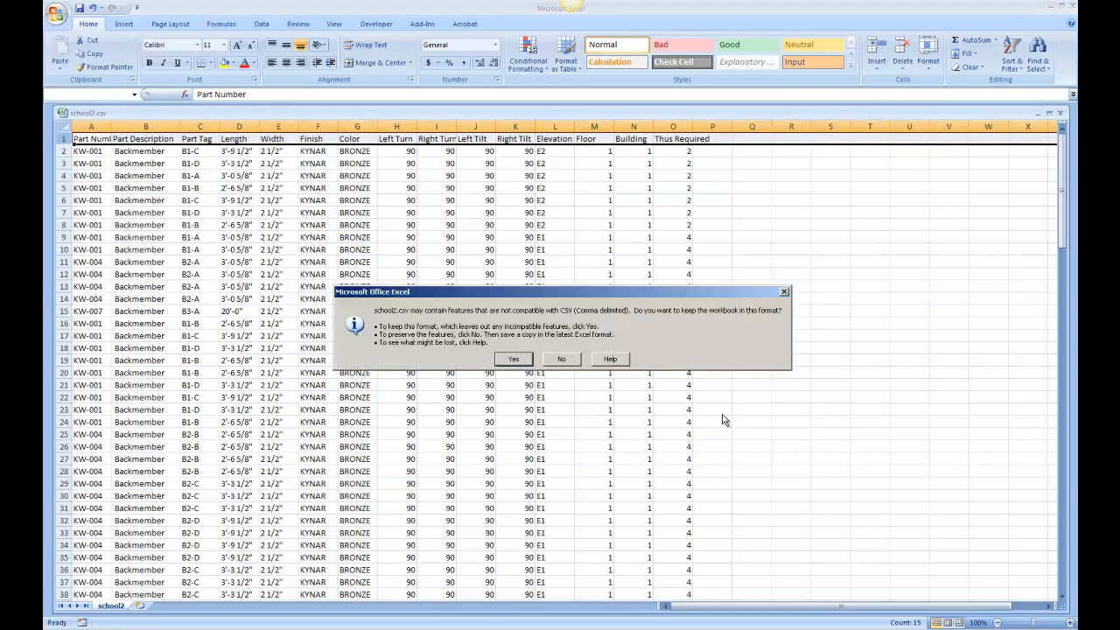
click(546, 360)
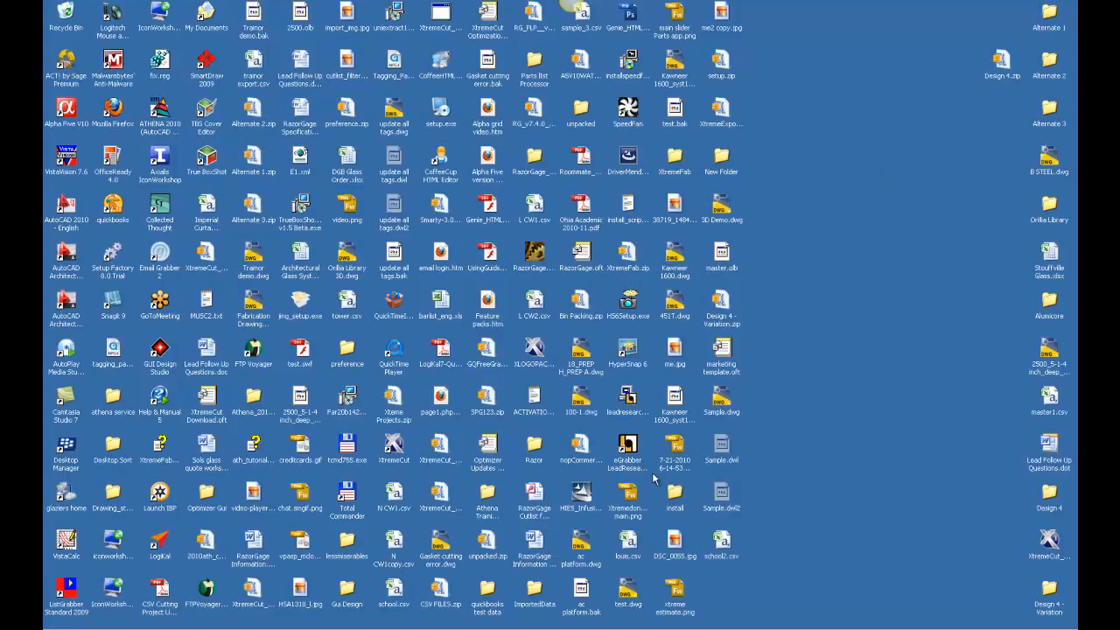
- Launch XtremeCut and choose school2.csv from the desktop as the mapped file to import
click(395, 450)
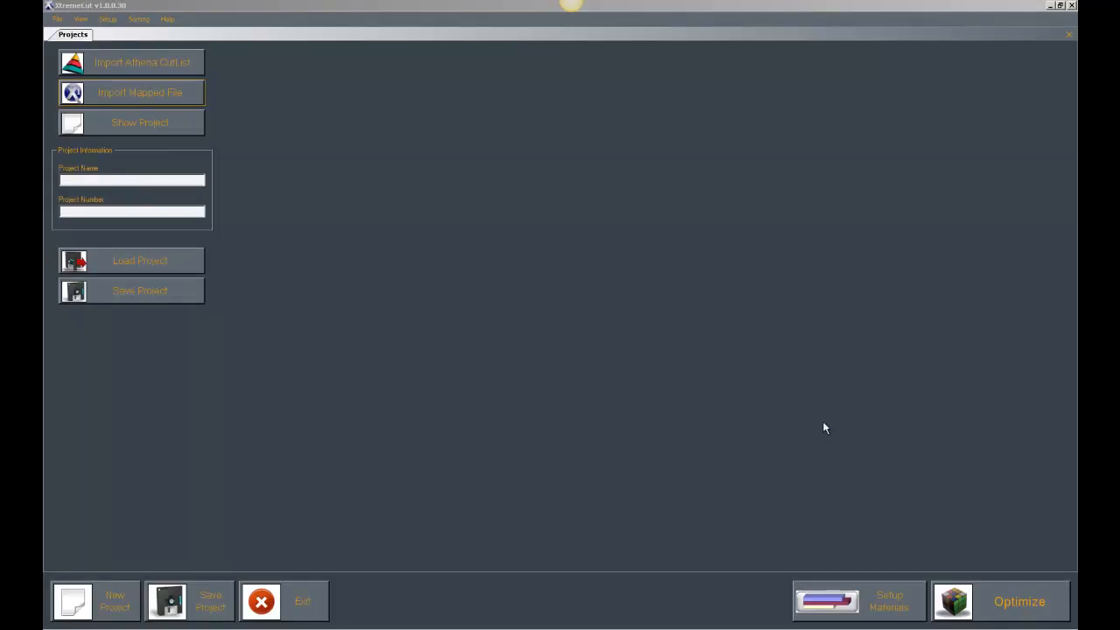
click(187, 95)
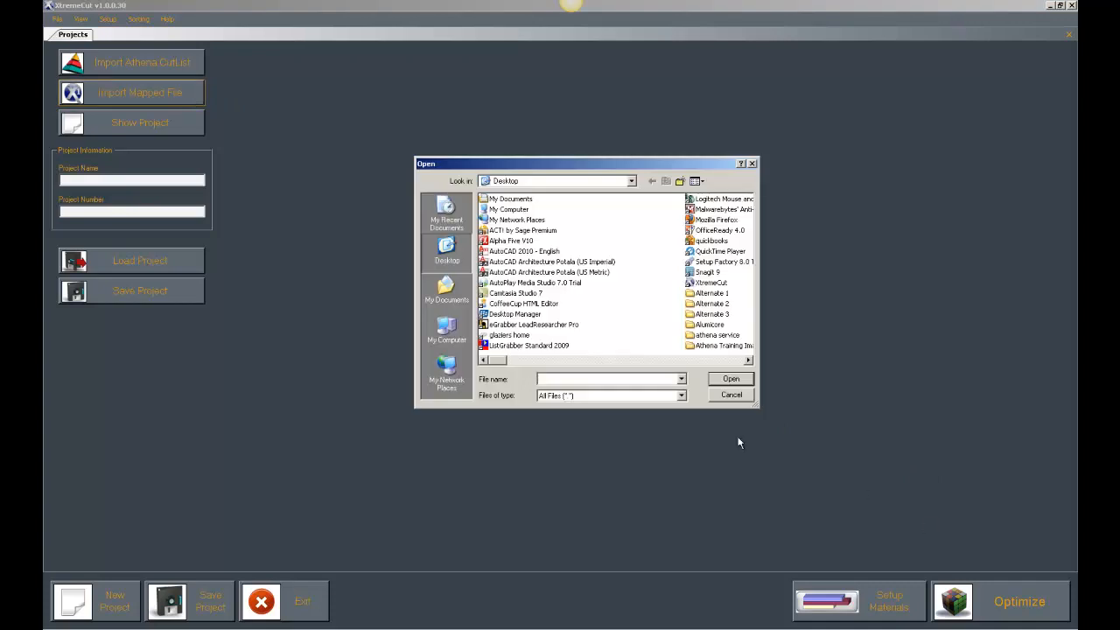
text(sc)
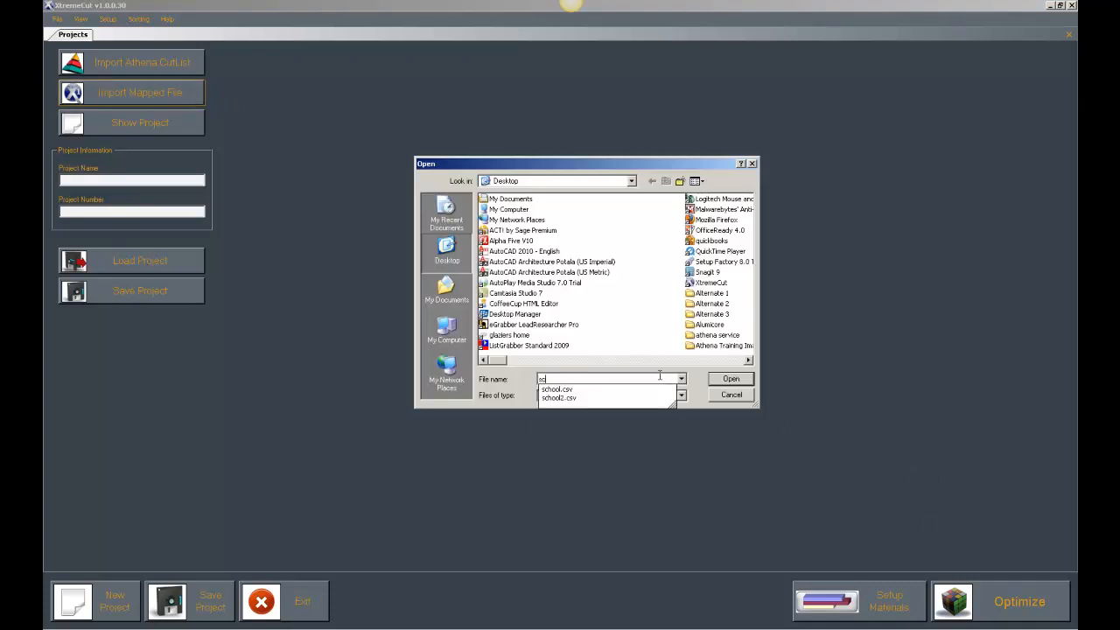
click(603, 398)
click(723, 380)
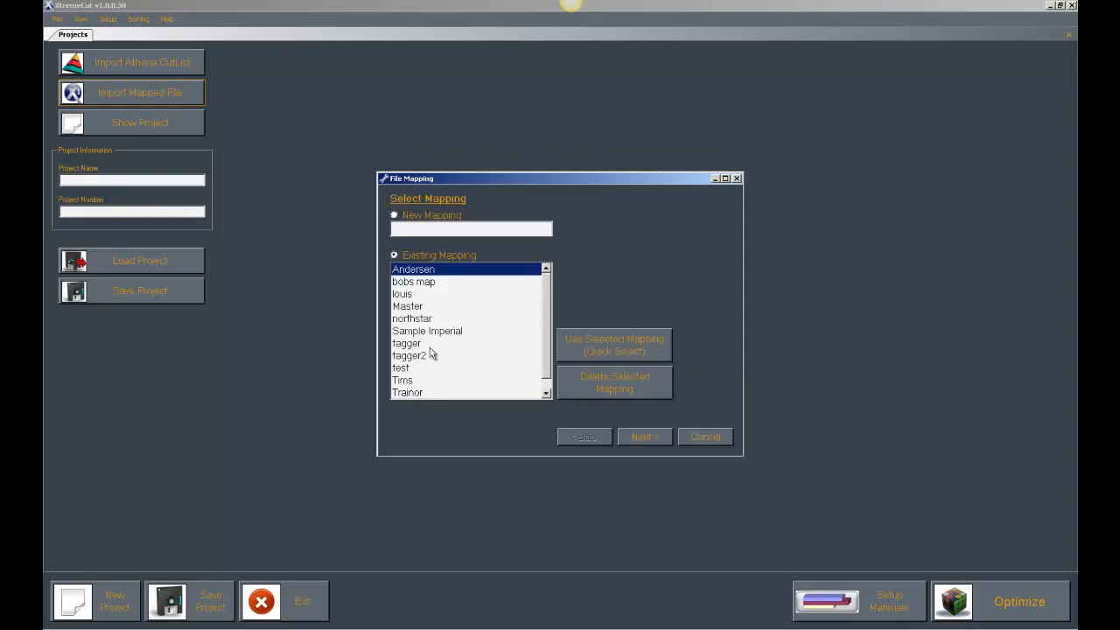
- Import the parts with the existing tagger2 mapping, keeping its import settings, field mappings and 105º edge angles
click(420, 357)
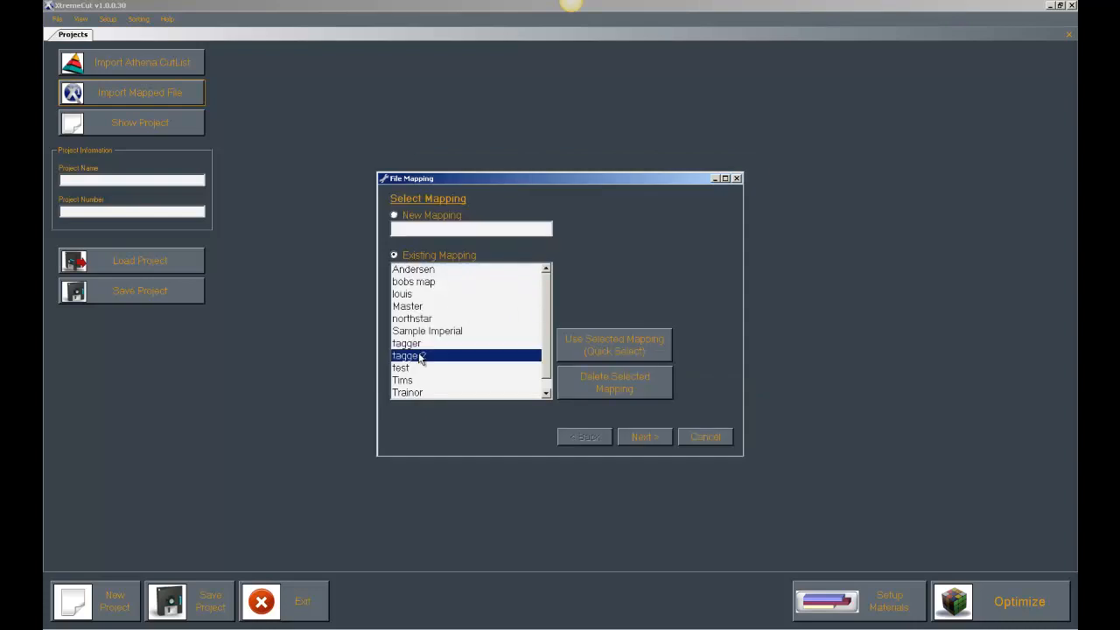
click(636, 437)
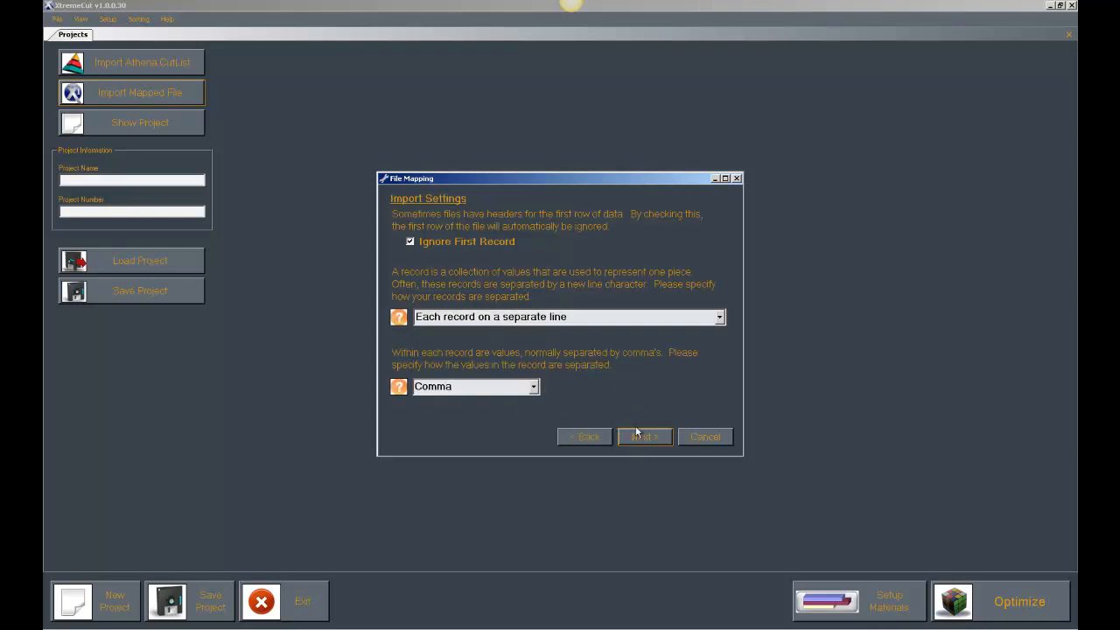
click(633, 431)
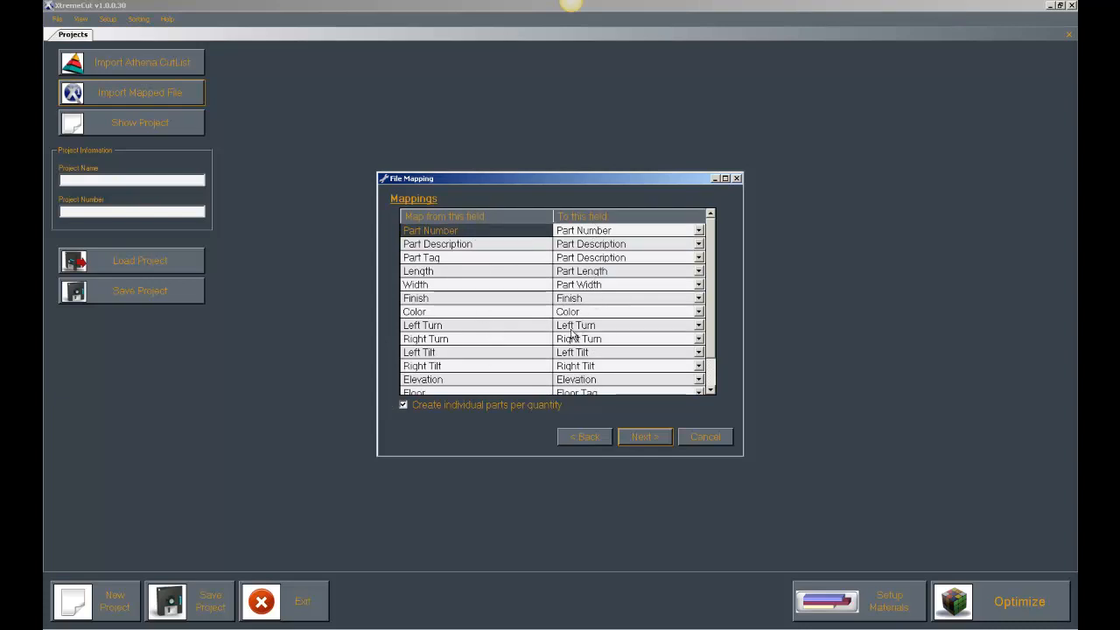
click(646, 437)
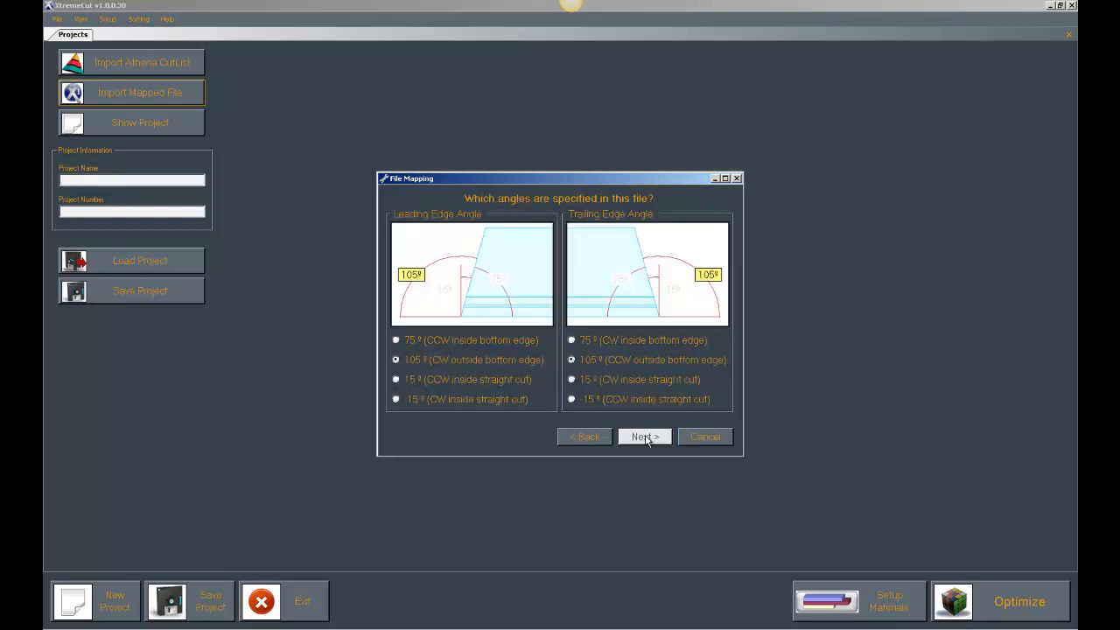
click(646, 438)
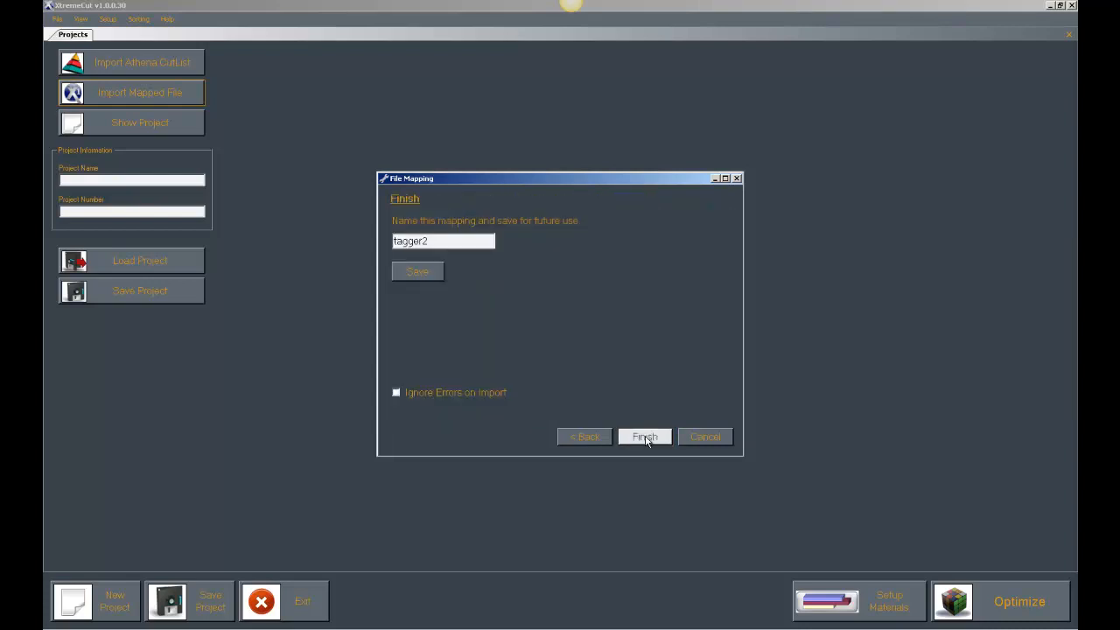
click(645, 437)
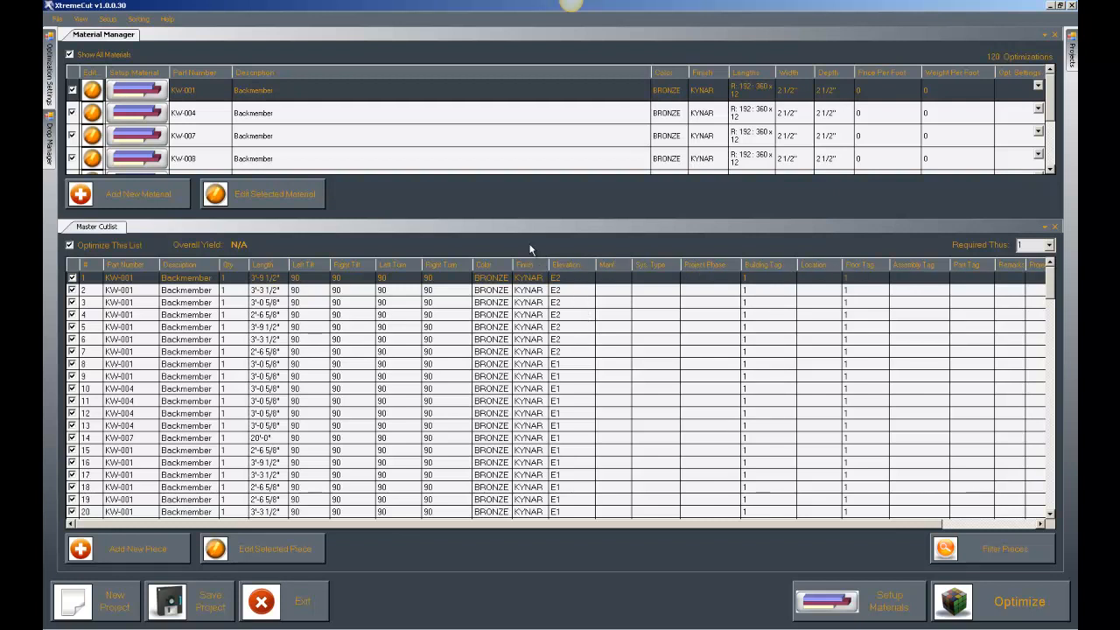
- Sort the master cutlist by elevation into separate lists and review the E1 and E2 lists
click(138, 19)
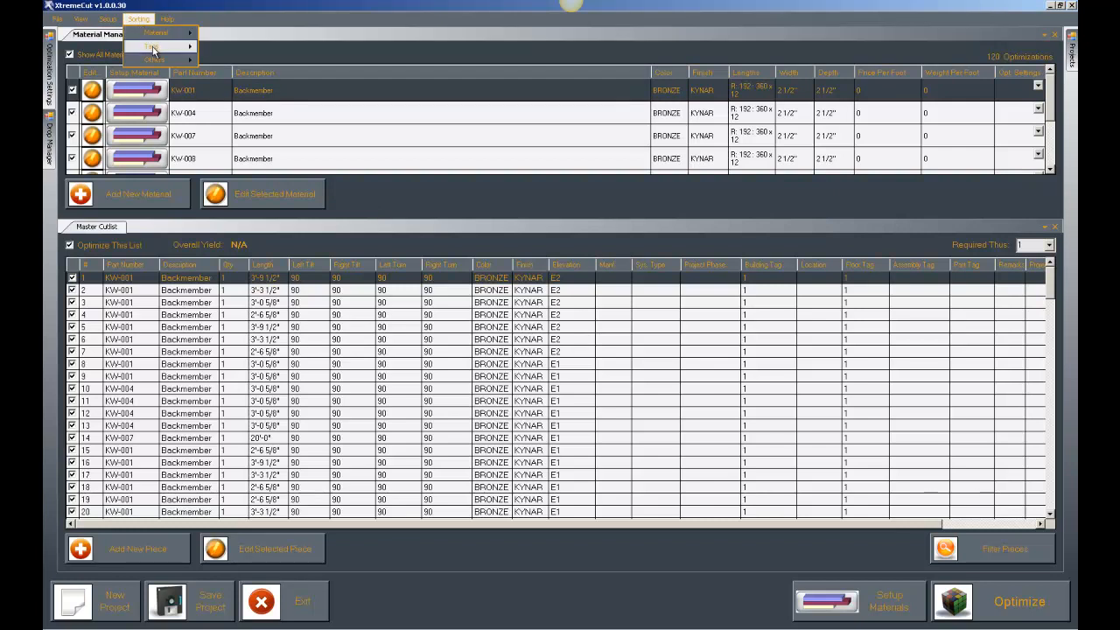
mouse_move(154, 51)
click(245, 62)
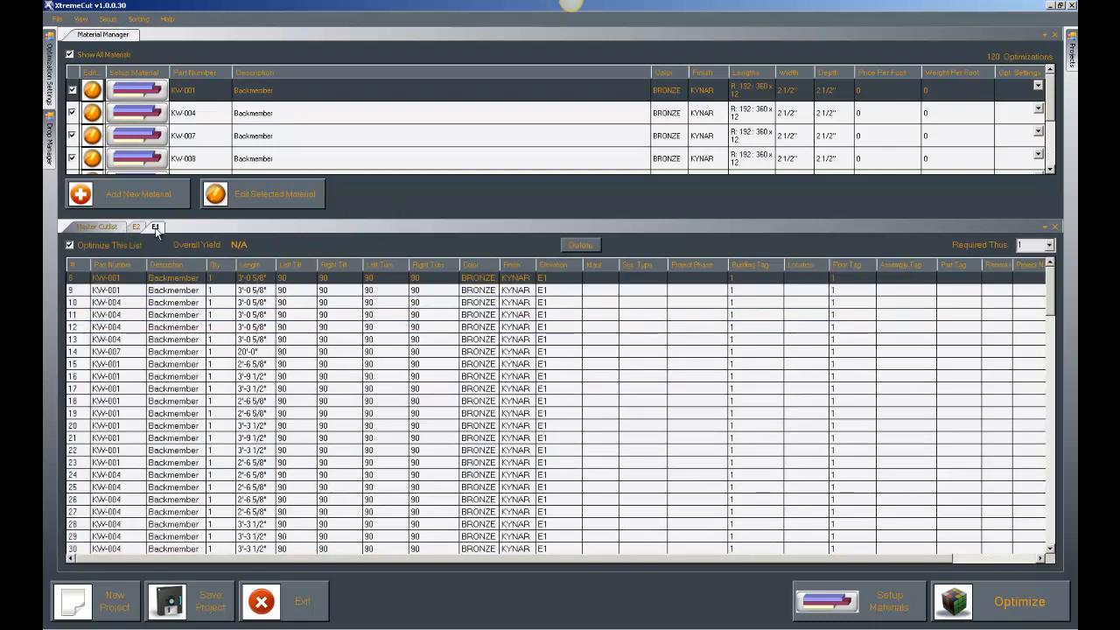
click(139, 229)
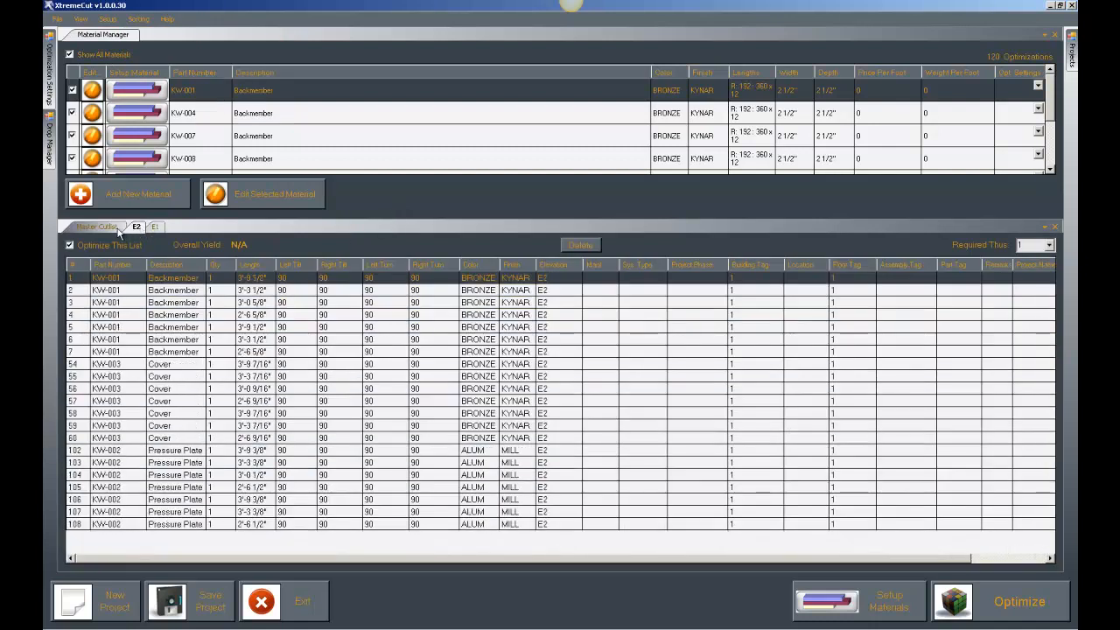
click(117, 229)
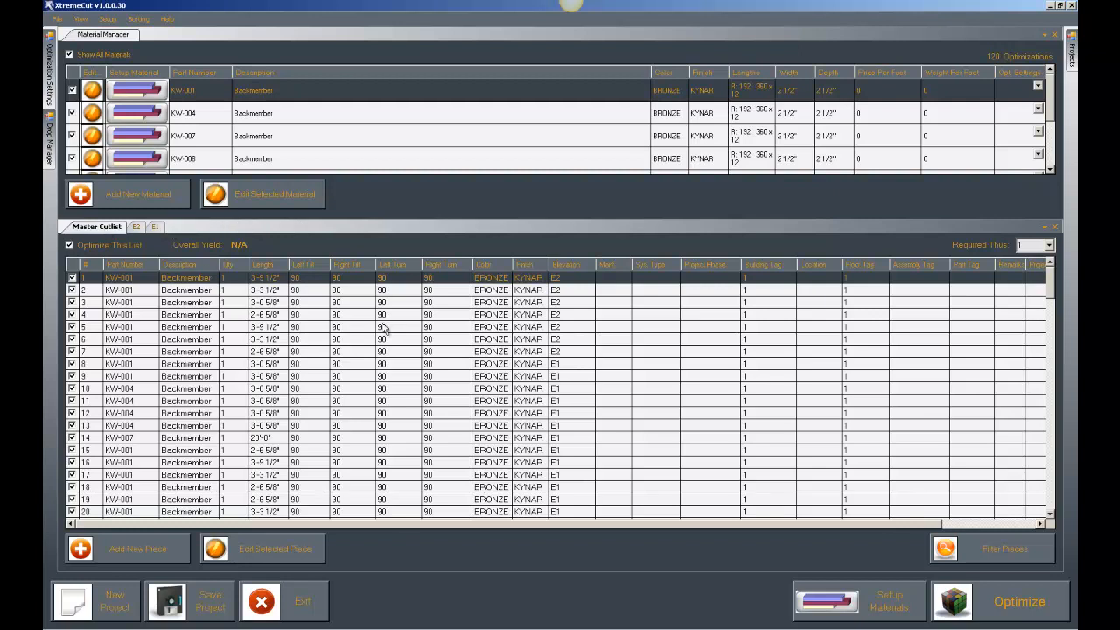
- Preview the cutlist pieces filtered to elevation E1 without saving a list
click(972, 549)
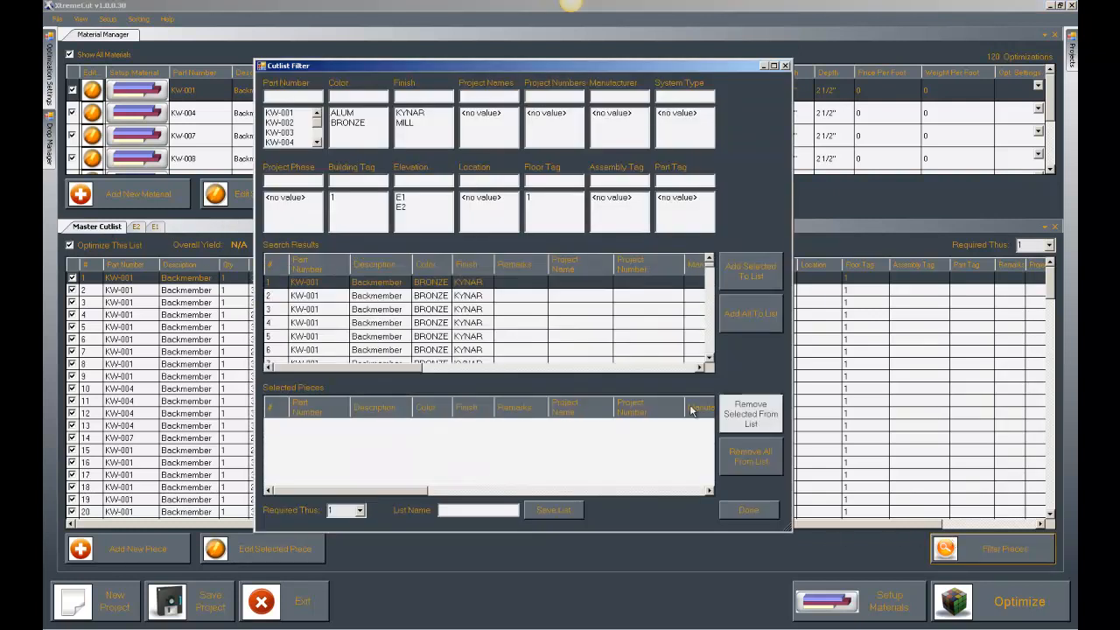
click(412, 202)
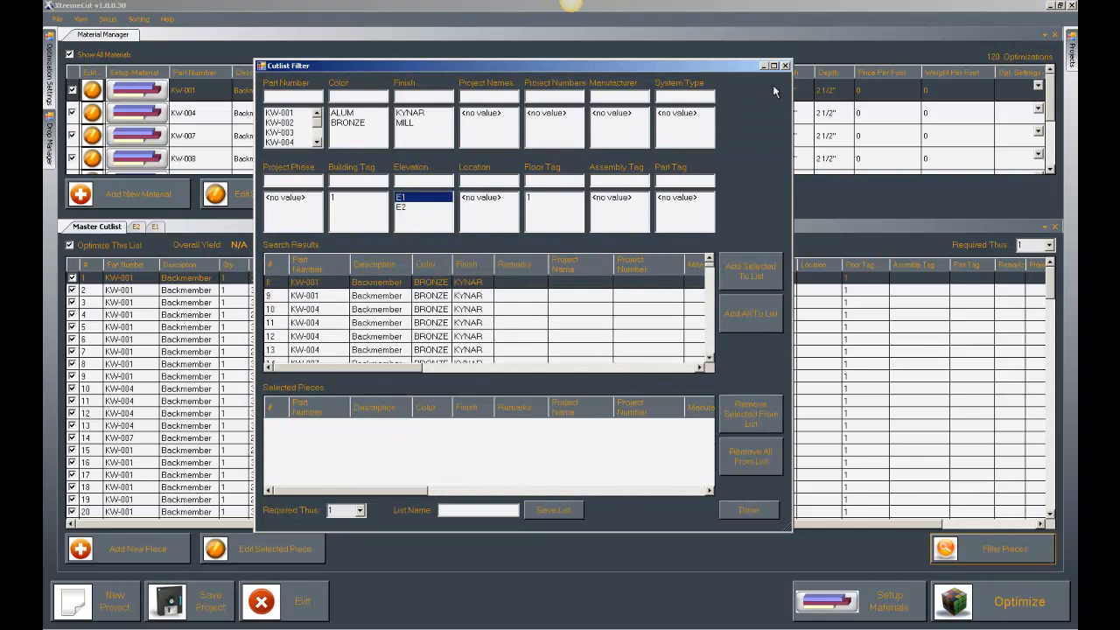
click(785, 65)
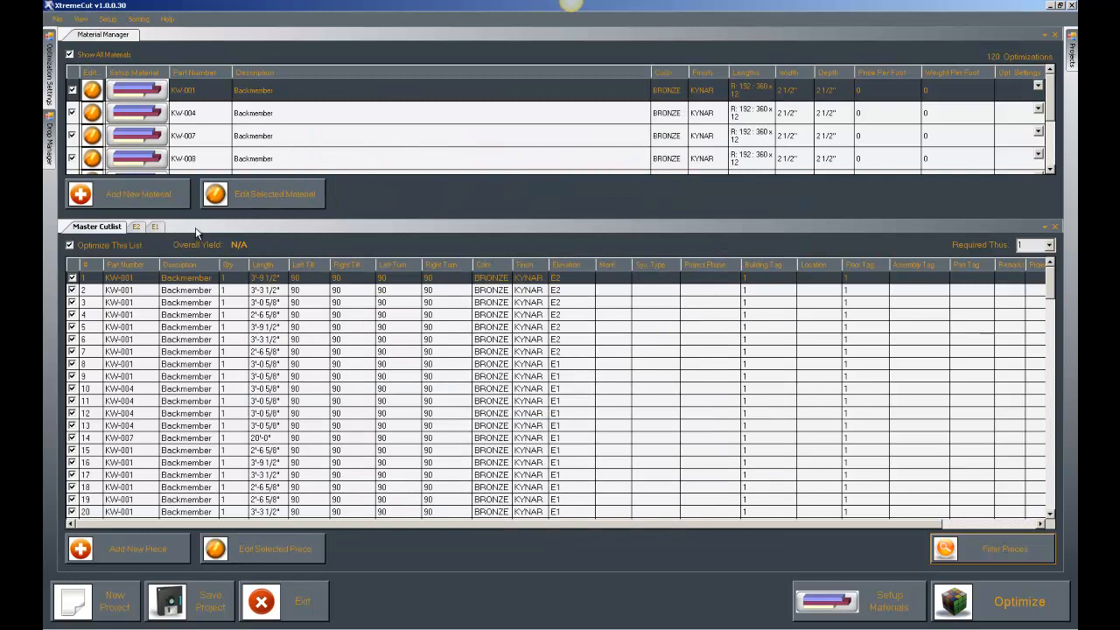
- Optimize the master cutlist, accept the optimization and generate the output with reports set to open when done
click(1005, 611)
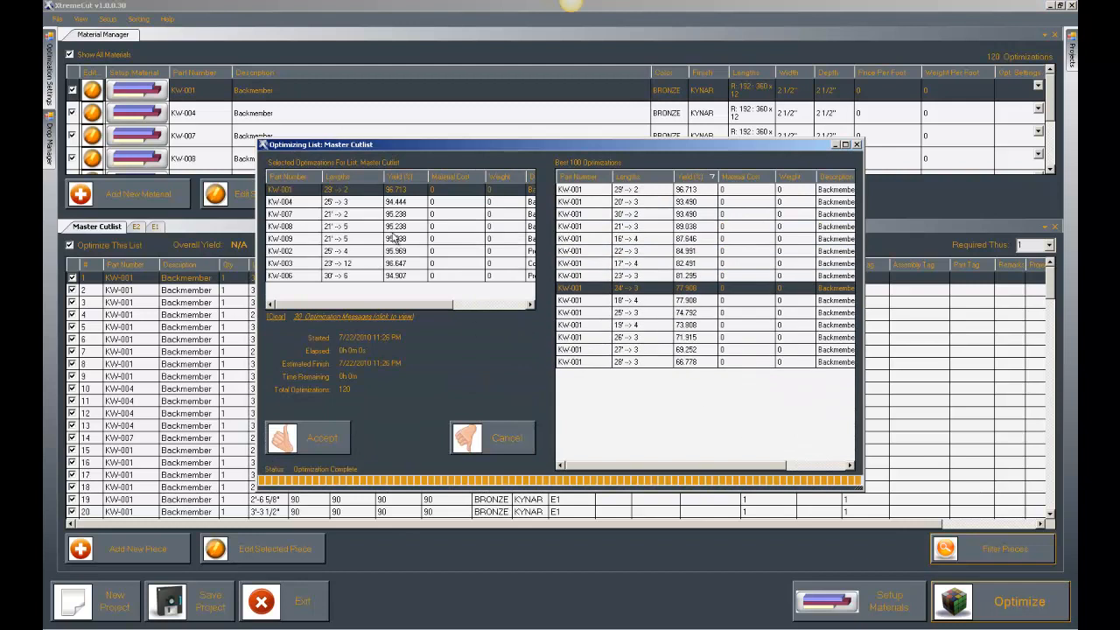
click(315, 438)
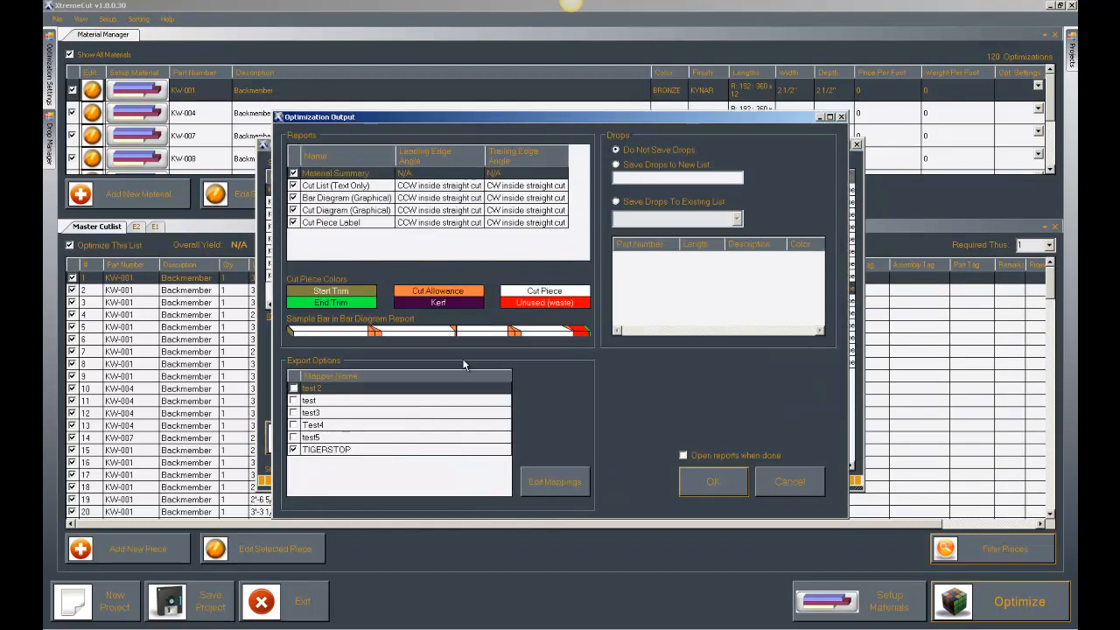
click(683, 455)
click(712, 491)
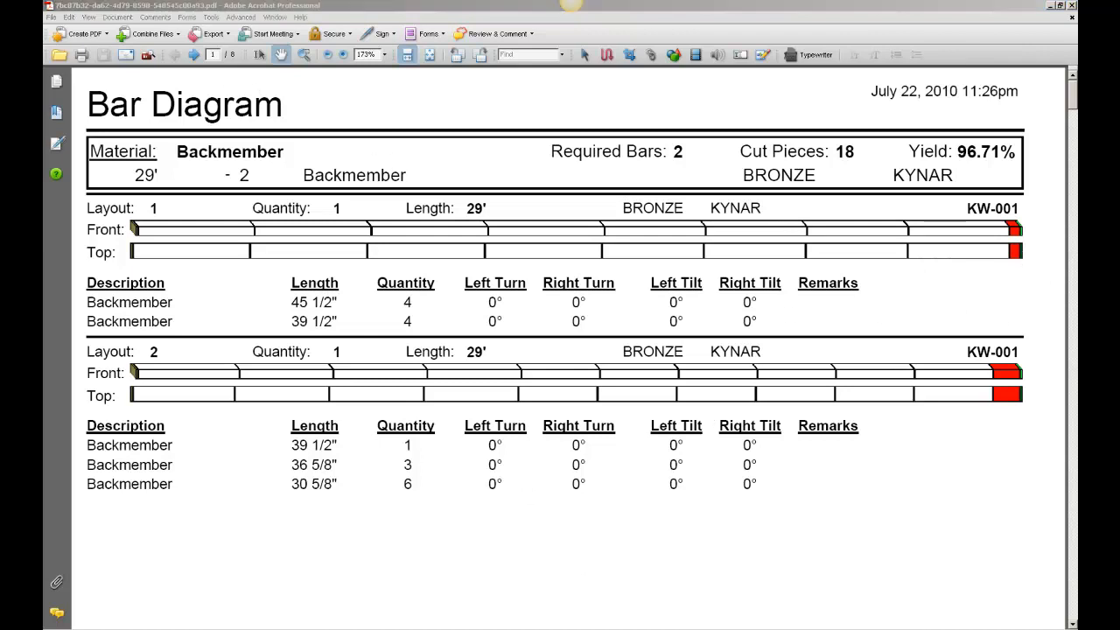
- Examine the Cutlist Report, the cut piece labels and the Cut Diagram in Acrobat
click(732, 629)
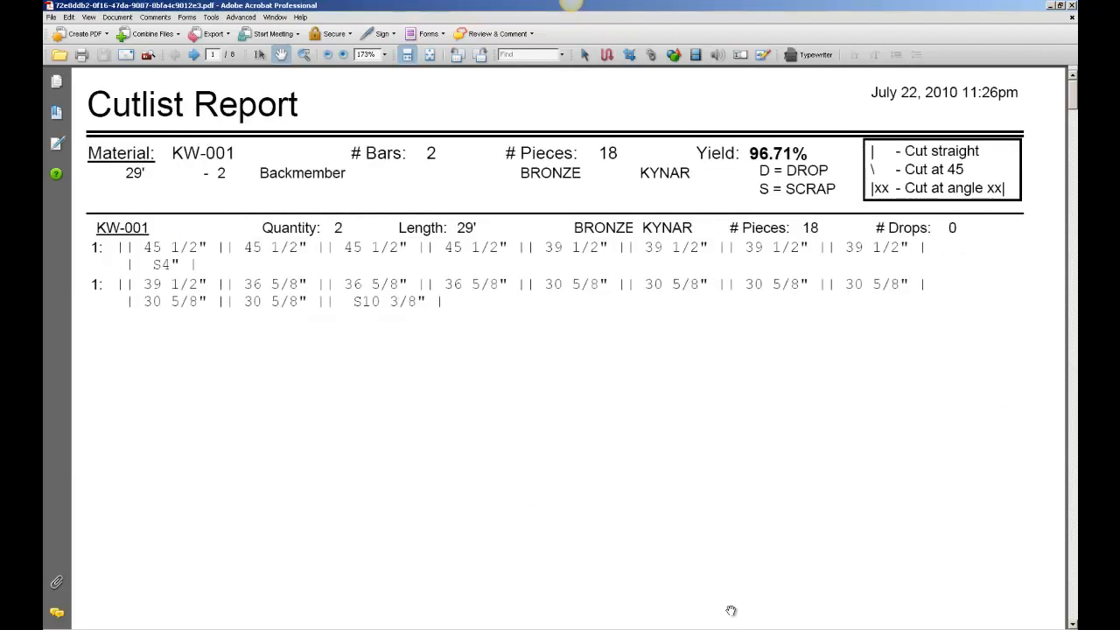
click(652, 629)
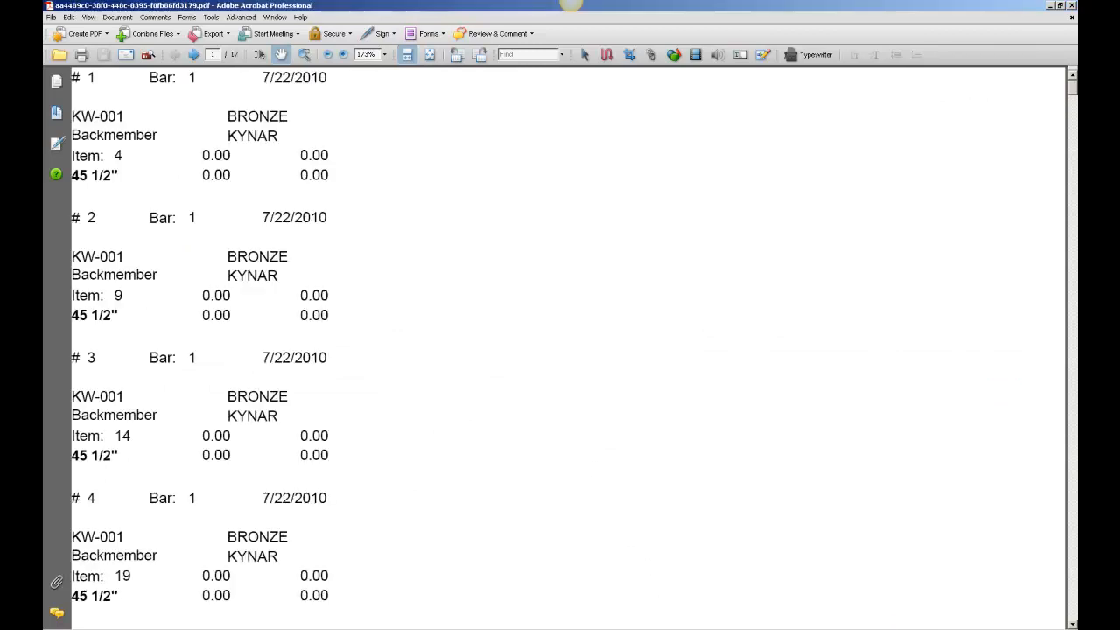
click(615, 627)
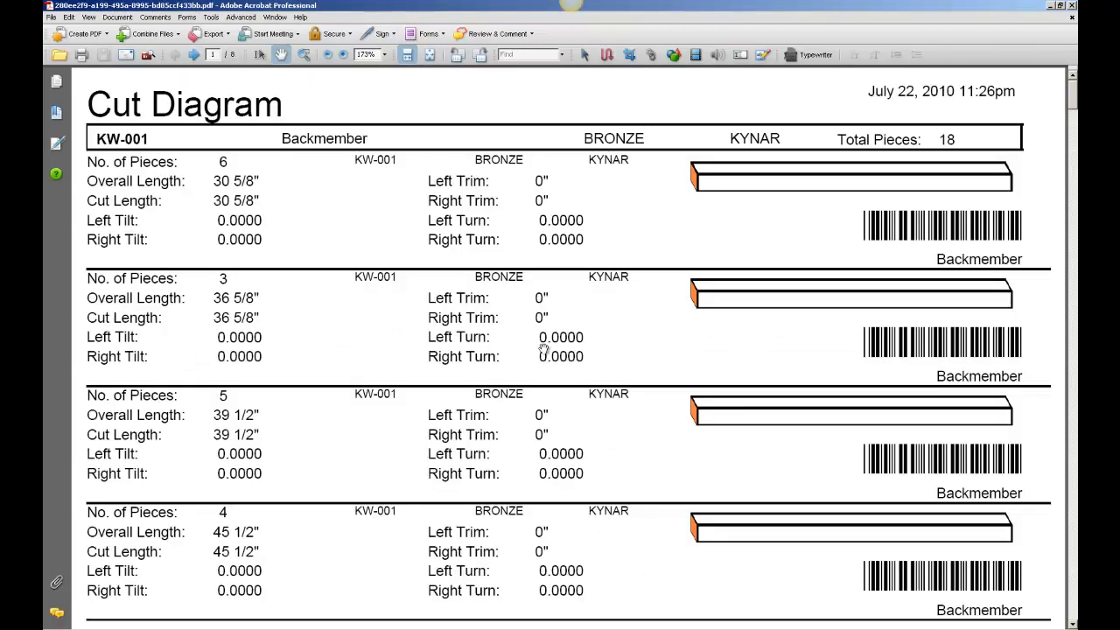